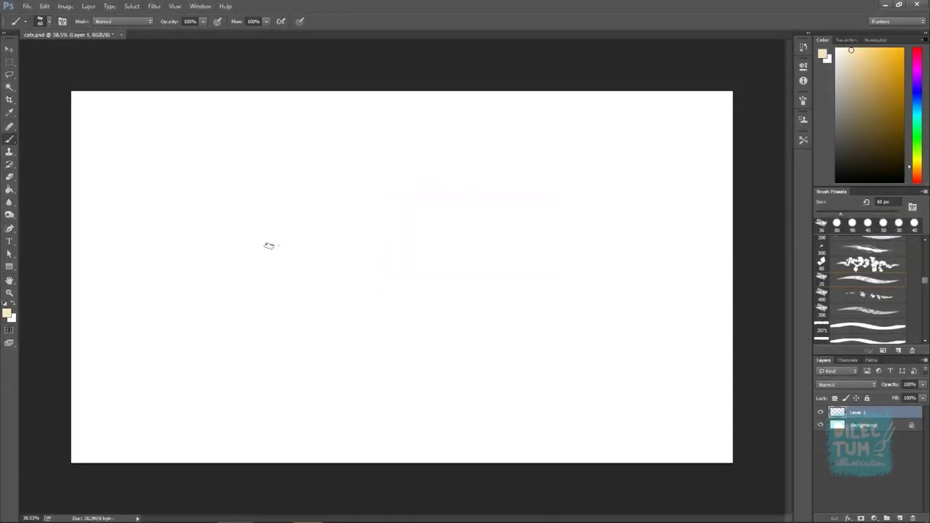
Paint four large cream ovals in a row across the canvas as cat heads.
drag(266, 245, 469, 273)
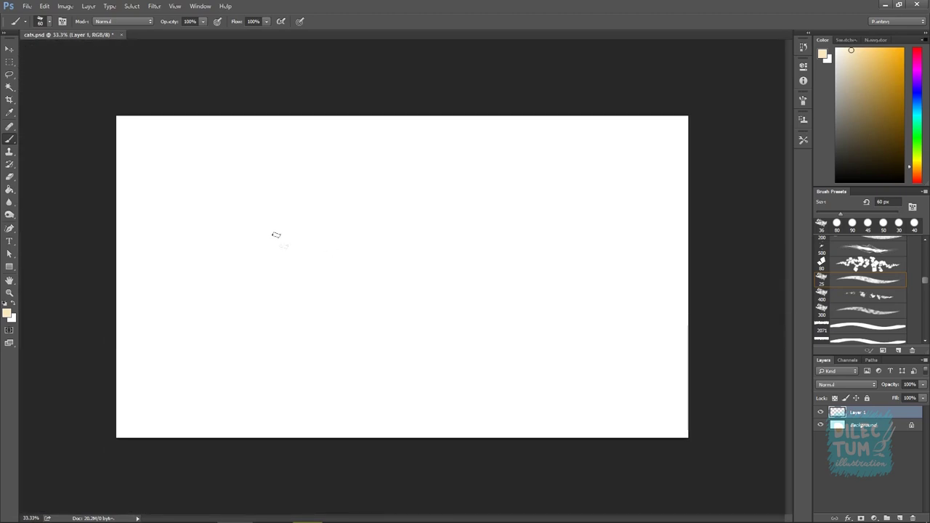
mouse_move(280, 237)
mouse_down()
mouse_move(313, 233)
mouse_move(323, 255)
mouse_move(270, 255)
mouse_move(298, 253)
mouse_move(322, 269)
mouse_move(314, 231)
mouse_move(277, 274)
mouse_move(305, 276)
mouse_up()
key(bracketright)
key(bracketright)
key(bracketright)
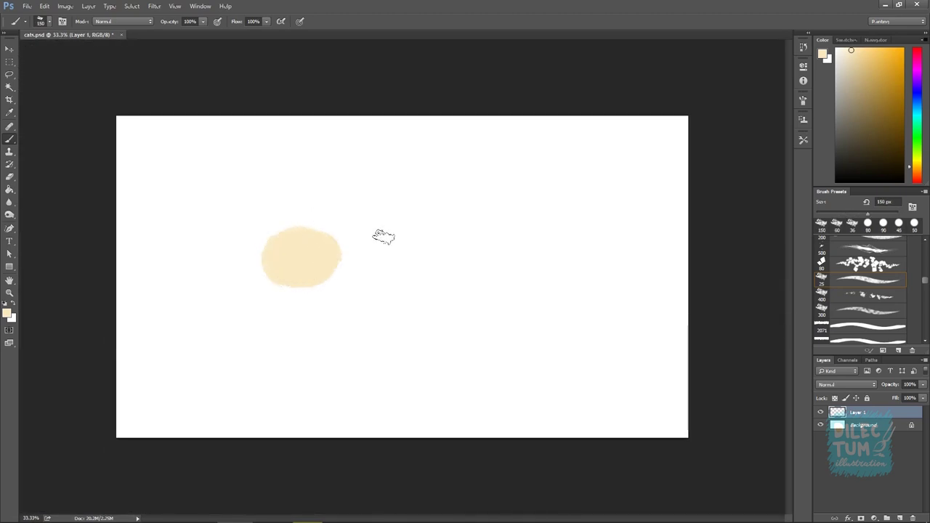
mouse_move(401, 231)
mouse_down()
mouse_move(405, 266)
mouse_move(378, 251)
mouse_move(415, 256)
mouse_move(428, 230)
mouse_move(380, 241)
mouse_move(408, 265)
mouse_up()
mouse_move(472, 227)
mouse_down()
mouse_move(512, 277)
mouse_move(527, 272)
mouse_move(481, 266)
mouse_move(517, 255)
mouse_move(521, 270)
mouse_move(474, 244)
mouse_move(509, 228)
mouse_up()
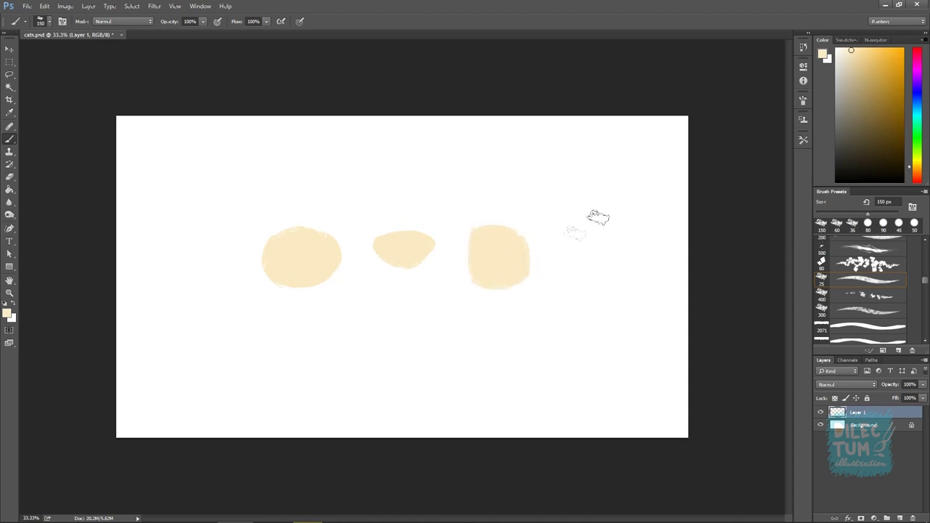
mouse_move(593, 242)
mouse_down()
mouse_move(610, 243)
mouse_move(584, 254)
mouse_move(602, 261)
mouse_move(560, 258)
mouse_move(613, 254)
mouse_move(619, 237)
mouse_move(579, 252)
mouse_up()
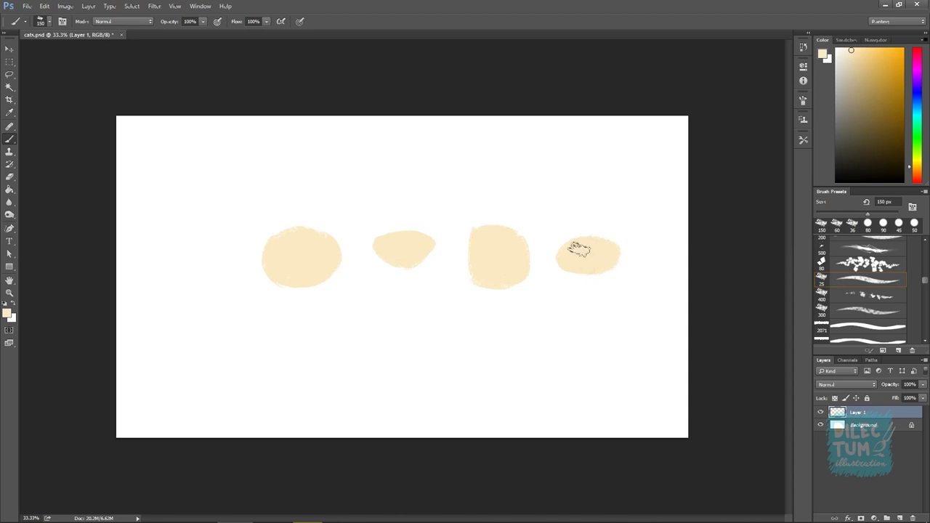
mouse_move(473, 247)
mouse_down()
mouse_move(477, 224)
mouse_move(519, 260)
mouse_move(528, 270)
mouse_move(509, 286)
mouse_up()
Shift the row of ovals left and paint a fifth cream head at the right end.
key(v)
mouse_move(596, 261)
mouse_down()
mouse_move(556, 265)
mouse_move(596, 212)
mouse_move(527, 234)
mouse_up()
key(b)
mouse_move(582, 229)
mouse_down()
mouse_move(592, 232)
mouse_move(588, 259)
mouse_move(609, 246)
mouse_move(581, 241)
mouse_move(596, 234)
mouse_up()
key(e)
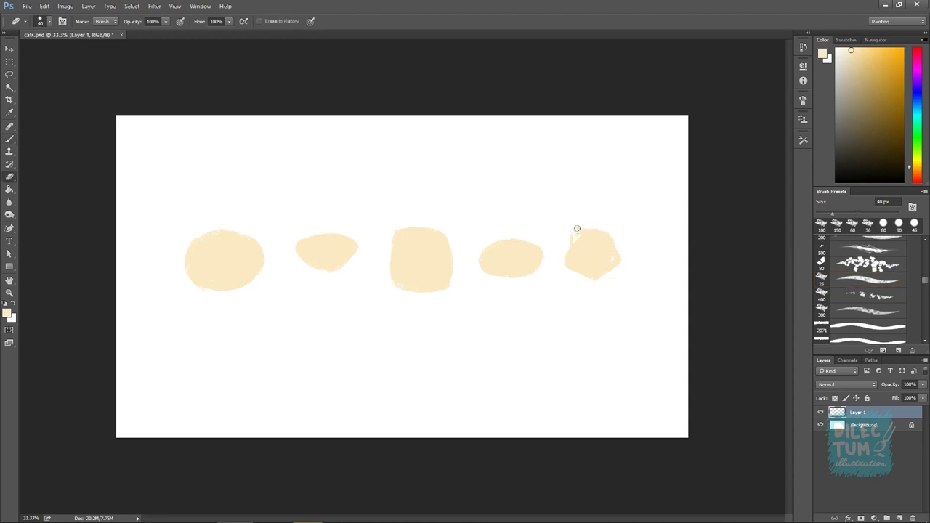
key(b)
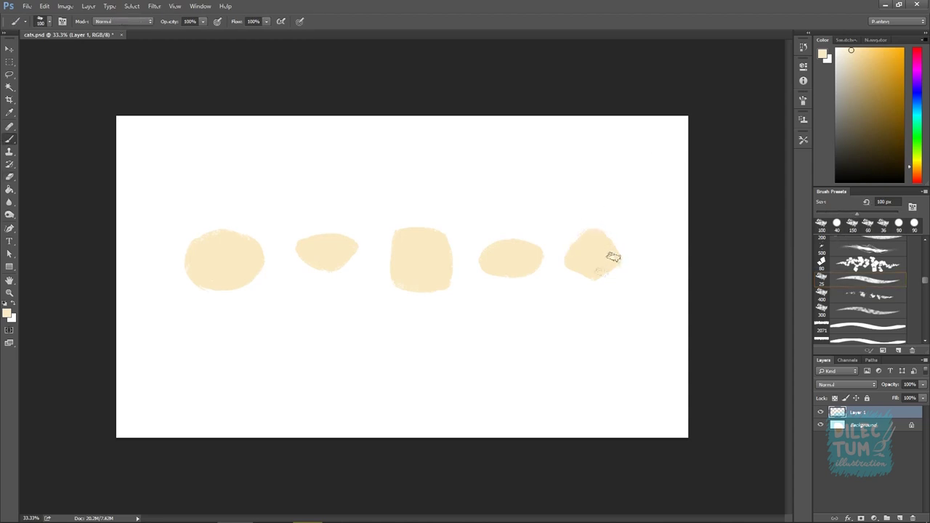
On a new layer, paint ears on the second and third cream heads.
key(e)
key(b)
key(bracketleft)
key(ctrl+shift+alt+n)
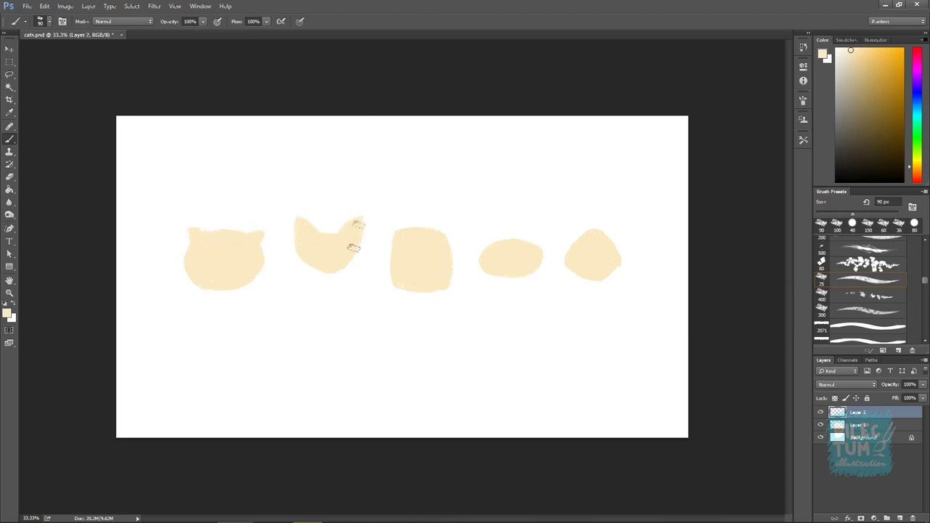
drag(356, 240, 363, 212)
drag(431, 227, 442, 230)
With a smaller brush, paint two ears each on the fifth and fourth heads.
key(ctrl+bracketleft)
key(ctrl+plus)
key(bracketleft)
key(bracketleft)
mouse_move(741, 208)
mouse_down()
mouse_move(727, 218)
mouse_move(736, 231)
mouse_up()
mouse_move(665, 212)
mouse_down()
mouse_move(644, 197)
mouse_move(646, 234)
mouse_move(672, 211)
mouse_up()
drag(529, 223, 522, 217)
mouse_move(597, 230)
mouse_down()
mouse_move(612, 219)
mouse_move(609, 234)
mouse_up()
key(alt+bracketright)
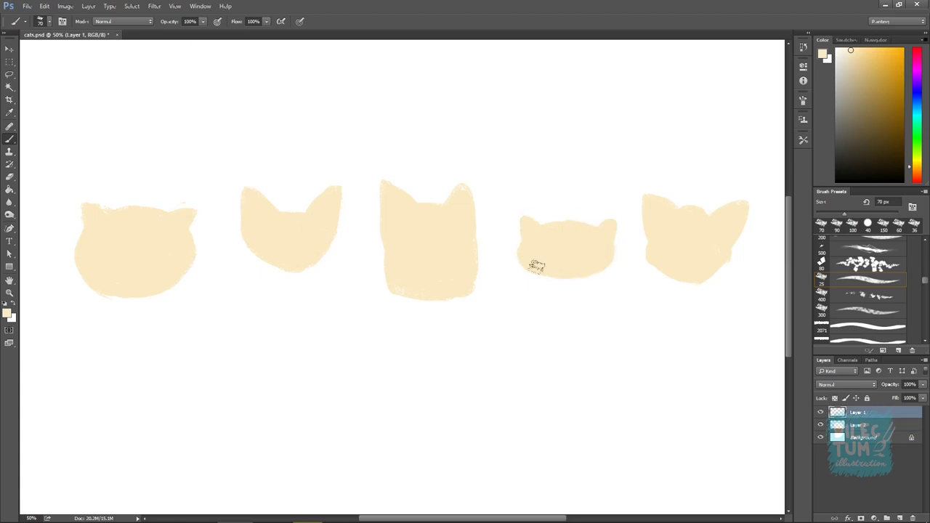
On Layer 2, outline and thicken a cream body under the middle cat head.
click(860, 426)
mouse_move(393, 279)
mouse_down()
mouse_move(392, 341)
mouse_move(443, 393)
mouse_up()
mouse_move(476, 275)
mouse_down()
mouse_move(482, 364)
mouse_move(471, 392)
mouse_up()
drag(393, 290, 364, 381)
drag(386, 305, 472, 386)
mouse_move(467, 280)
mouse_down()
mouse_move(477, 347)
mouse_move(394, 286)
mouse_move(426, 301)
mouse_move(461, 376)
mouse_move(378, 389)
mouse_move(458, 384)
mouse_move(361, 384)
mouse_up()
key(bracketright)
key(bracketright)
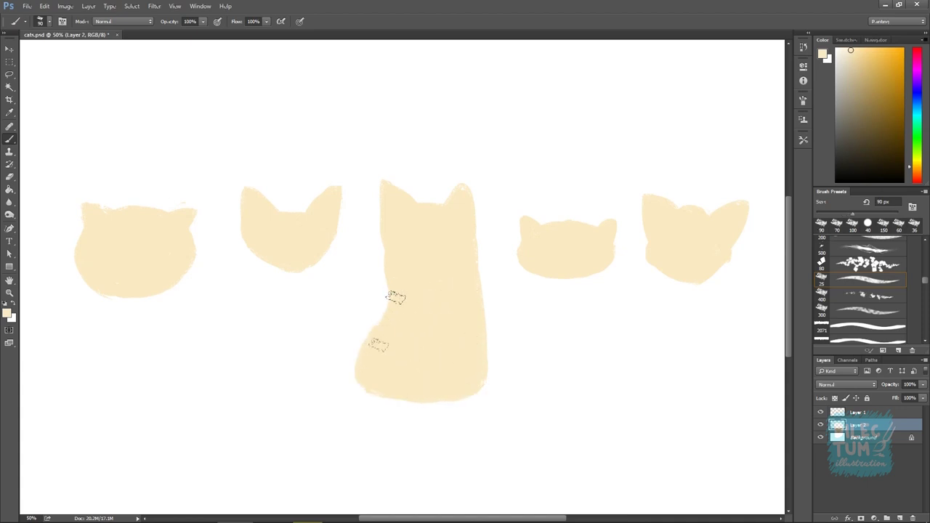
key(e)
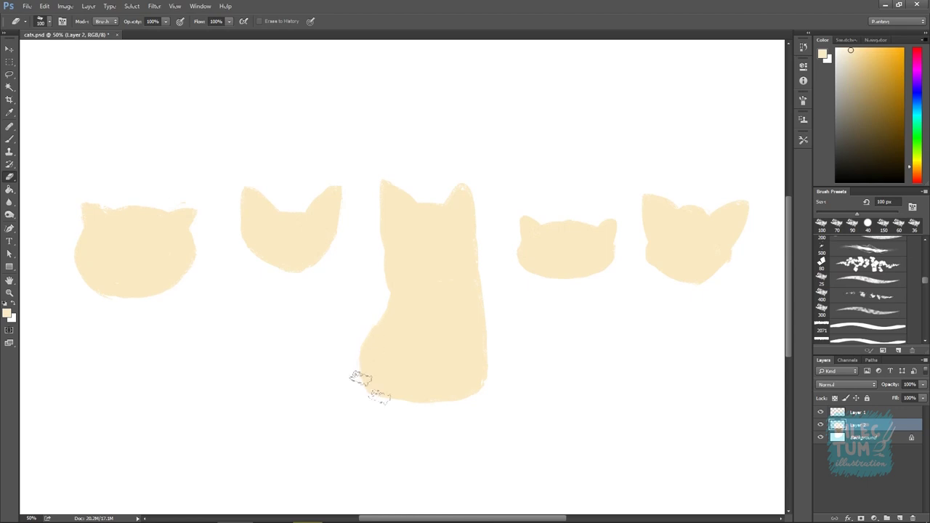
key(b)
Paint a slim curved cream body and neck under the second cat.
drag(558, 281, 557, 367)
key(ctrl+z)
drag(283, 270, 258, 360)
key(ctrl+z)
drag(292, 272, 251, 386)
mouse_move(306, 269)
mouse_down()
mouse_move(315, 373)
mouse_move(291, 388)
mouse_move(266, 374)
mouse_move(296, 295)
mouse_move(280, 385)
mouse_up()
drag(309, 294, 308, 388)
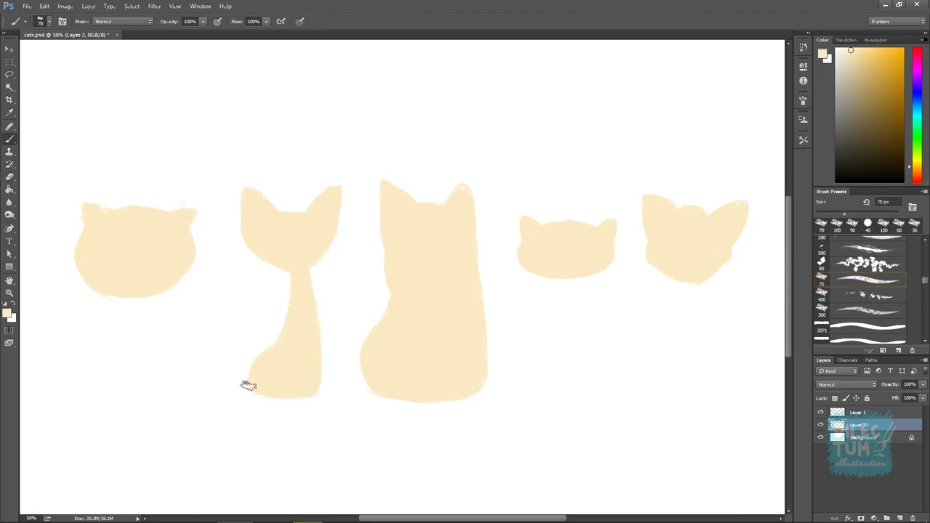
Outline the first cat's body with a left curve, bottom edge and hip.
drag(170, 307, 170, 354)
key(ctrl+z)
drag(188, 273, 152, 323)
drag(77, 231, 31, 338)
drag(79, 251, 35, 350)
drag(206, 326, 345, 312)
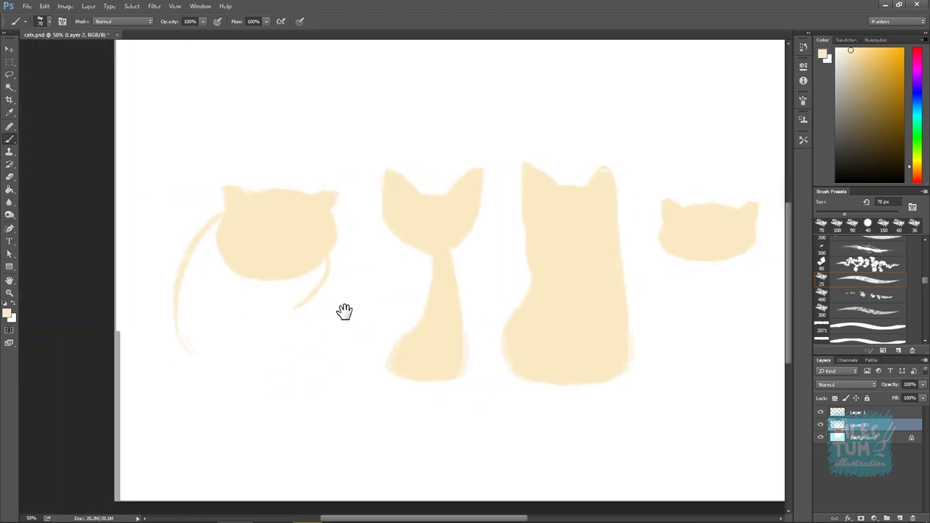
drag(188, 342, 314, 348)
drag(293, 307, 309, 348)
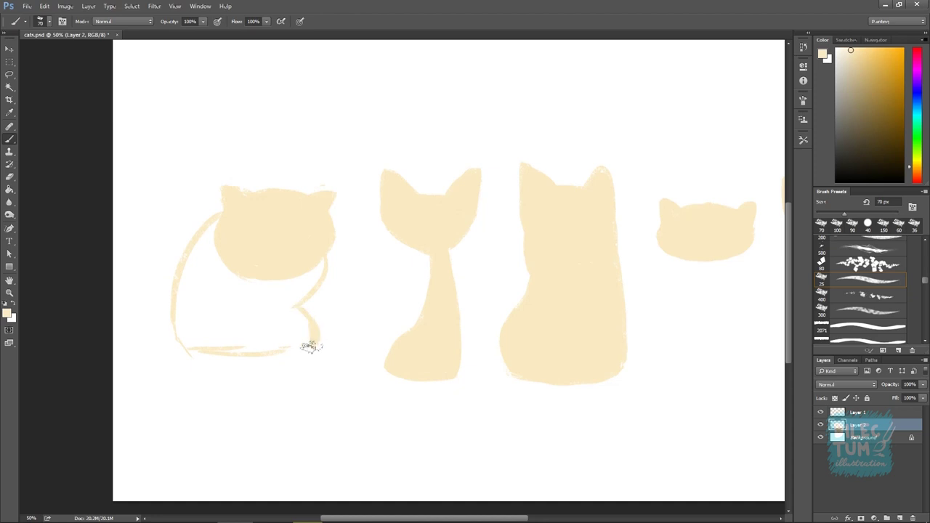
Fill the first cat's body with cream and smooth its left and bottom edges.
key(bracketright)
key(bracketright)
mouse_move(178, 338)
mouse_down()
mouse_move(176, 290)
mouse_move(311, 235)
mouse_move(270, 312)
mouse_move(242, 265)
mouse_move(277, 320)
mouse_move(301, 332)
mouse_move(202, 346)
mouse_up()
drag(191, 262, 170, 339)
drag(189, 261, 252, 312)
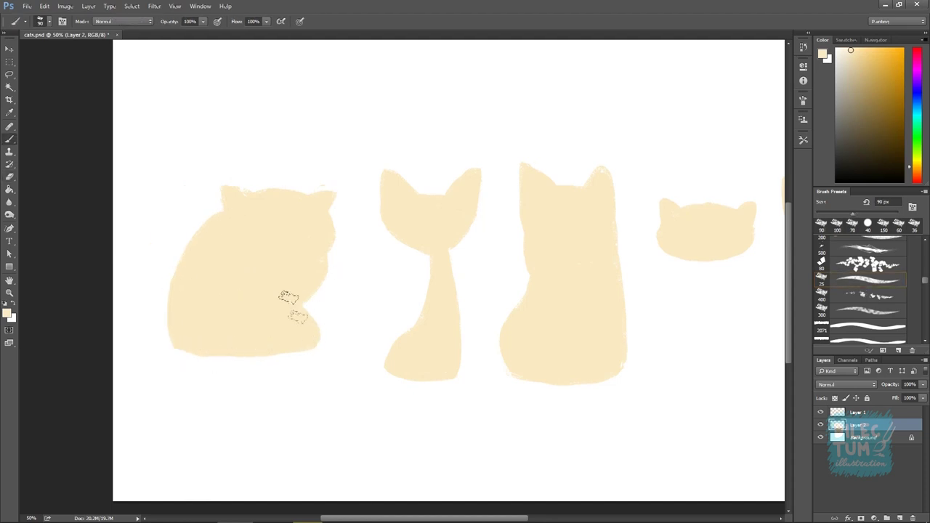
drag(547, 228, 632, 295)
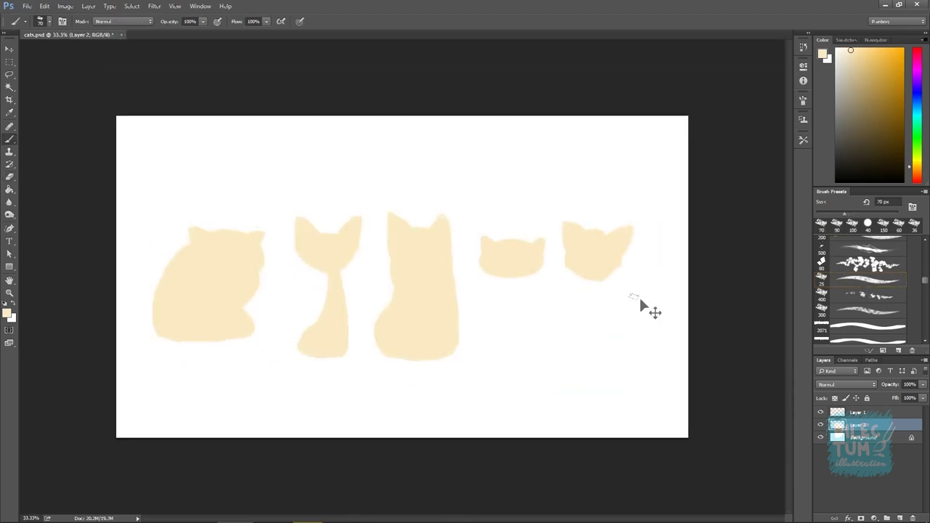
mouse_move(271, 426)
mouse_down()
mouse_move(293, 433)
mouse_move(391, 415)
mouse_up()
key(ctrl+minus)
Scale both cat layers down together to shrink the whole row of cats.
shift+click(858, 412)
key(ctrl+minus)
key(ctrl+t)
drag(636, 208, 593, 223)
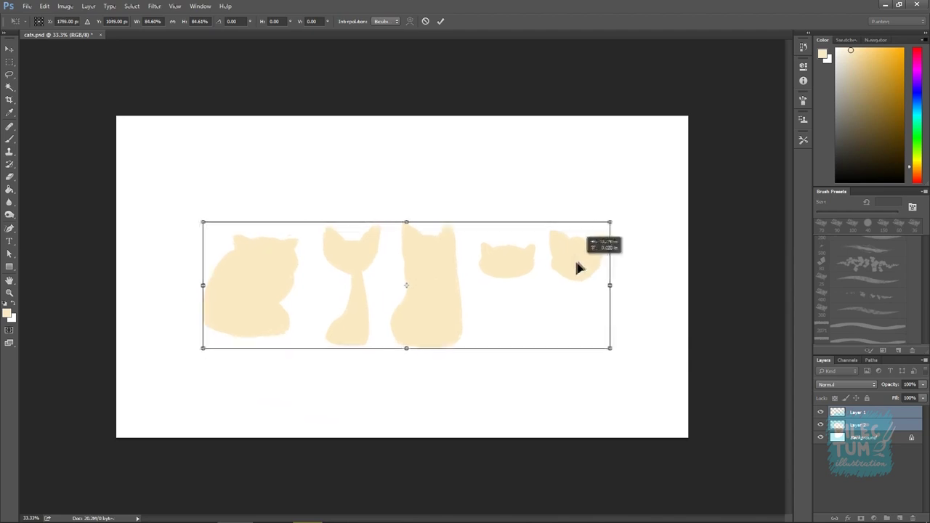
key(Return)
key(ctrl+plus)
key(b)
Paint the rightmost cat's body and legs on Layer 2.
click(855, 426)
drag(629, 278, 672, 374)
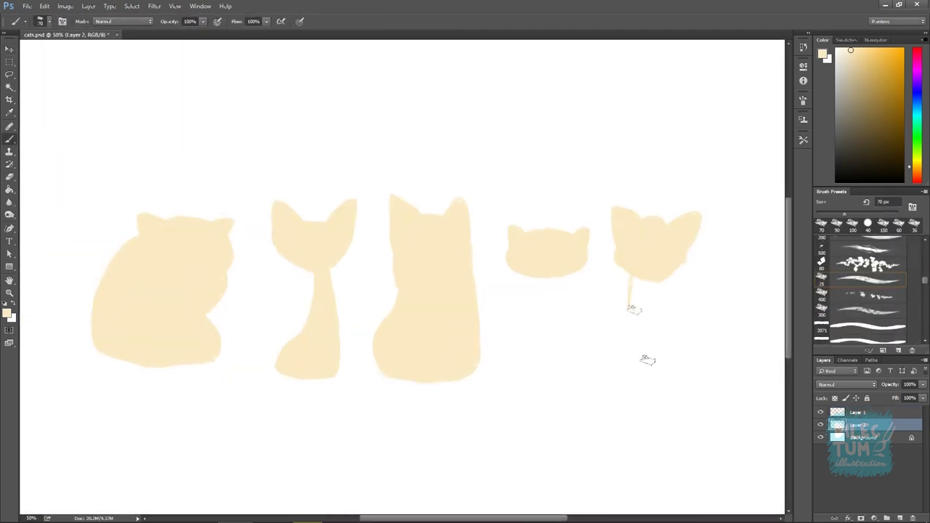
drag(682, 268, 694, 324)
mouse_move(686, 366)
mouse_down()
mouse_move(637, 293)
mouse_move(692, 299)
mouse_move(650, 368)
mouse_move(656, 357)
mouse_move(671, 371)
mouse_move(639, 269)
mouse_move(702, 321)
mouse_move(690, 370)
mouse_move(706, 368)
mouse_up()
drag(625, 354, 633, 368)
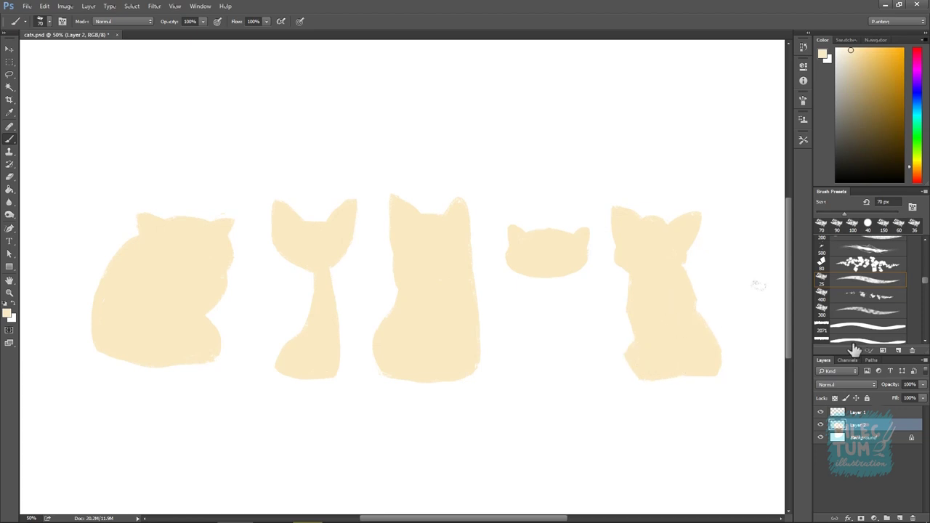
Draw the fourth cat's leg and curved tail, then lasso its body parts and shift them left.
drag(534, 277, 537, 360)
mouse_move(572, 285)
mouse_down()
mouse_move(604, 322)
mouse_move(605, 367)
mouse_move(592, 372)
mouse_up()
drag(632, 299, 483, 309)
key(l)
mouse_move(578, 207)
mouse_down()
mouse_move(472, 381)
mouse_move(388, 422)
mouse_up()
drag(456, 337, 442, 334)
mouse_move(442, 231)
mouse_down()
mouse_move(426, 270)
mouse_move(436, 253)
mouse_up()
key(ctrl+d)
key(ctrl+minus)
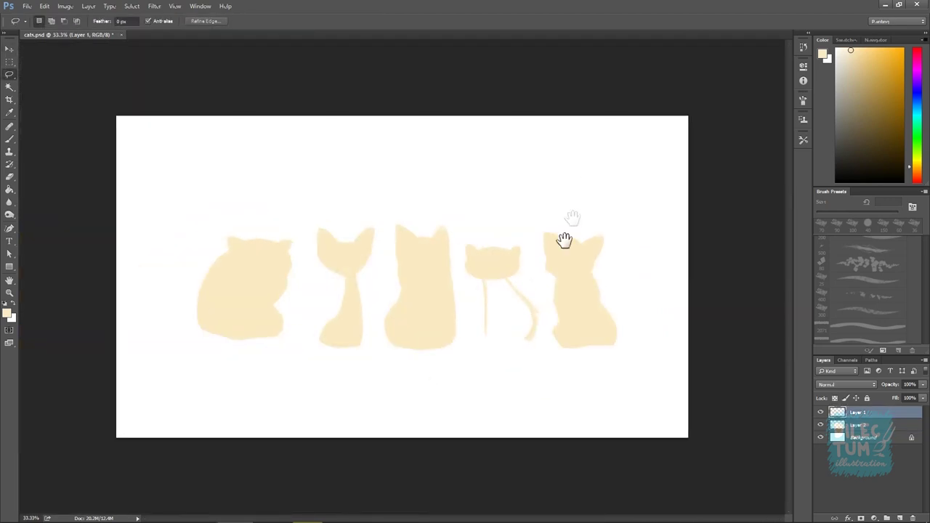
key(ctrl+plus)
Lasso around the left cat's head, then fill and reshape the fourth cat's curled tail.
key(m)
drag(237, 205, 338, 282)
key(v)
click(858, 424)
key(l)
mouse_move(332, 343)
mouse_down()
mouse_move(312, 332)
mouse_move(380, 245)
mouse_up()
key(ctrl+minus)
key(b)
mouse_move(526, 309)
mouse_down()
mouse_move(488, 283)
mouse_move(500, 281)
mouse_up()
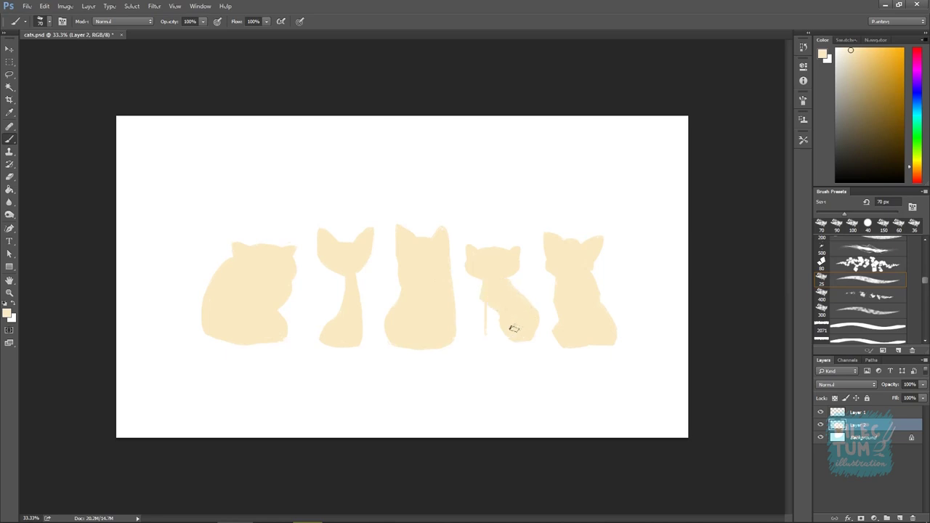
drag(484, 353, 488, 332)
On a new layer, paint a dark brown nose on the second cat with a small brush.
click(883, 415)
click(900, 518)
click(845, 122)
key(bracketleft)
key(bracketleft)
drag(339, 262, 347, 261)
click(866, 146)
key(bracketright)
key(bracketright)
key(bracketright)
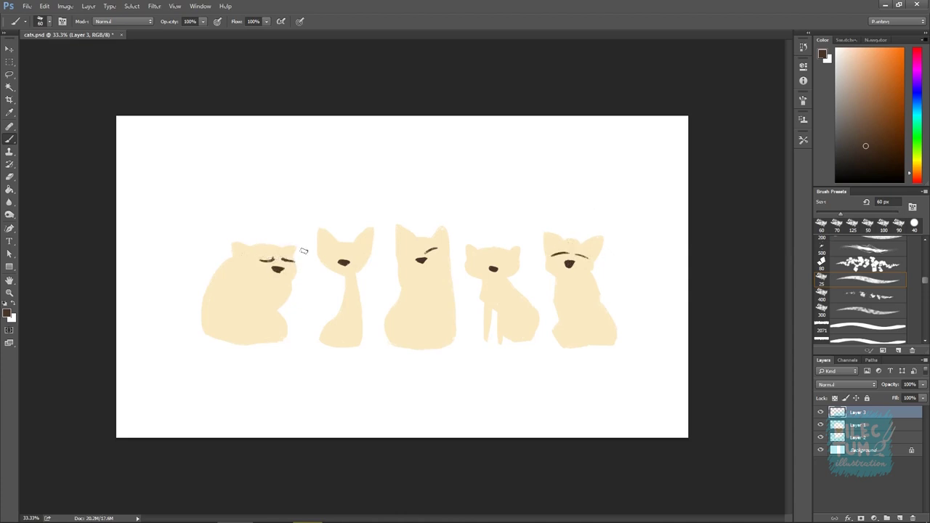
Paint teal eyes, then add a new layer with nose-brown sampled for the eyelids.
key(ctrl+z)
key(ctrl+z)
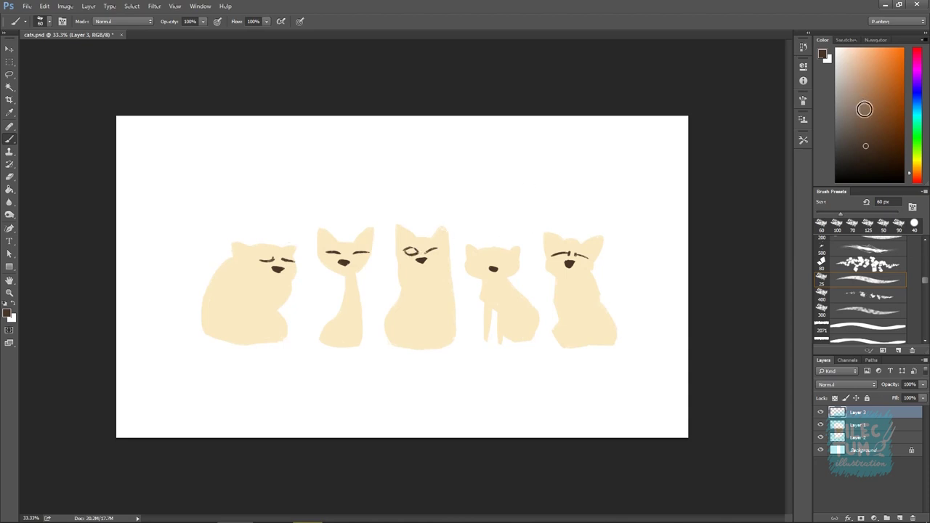
click(917, 122)
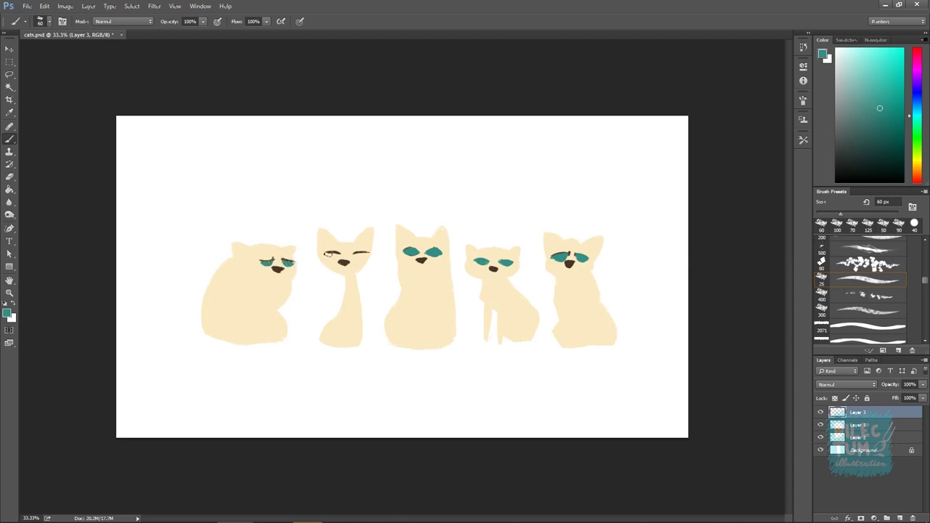
click(900, 518)
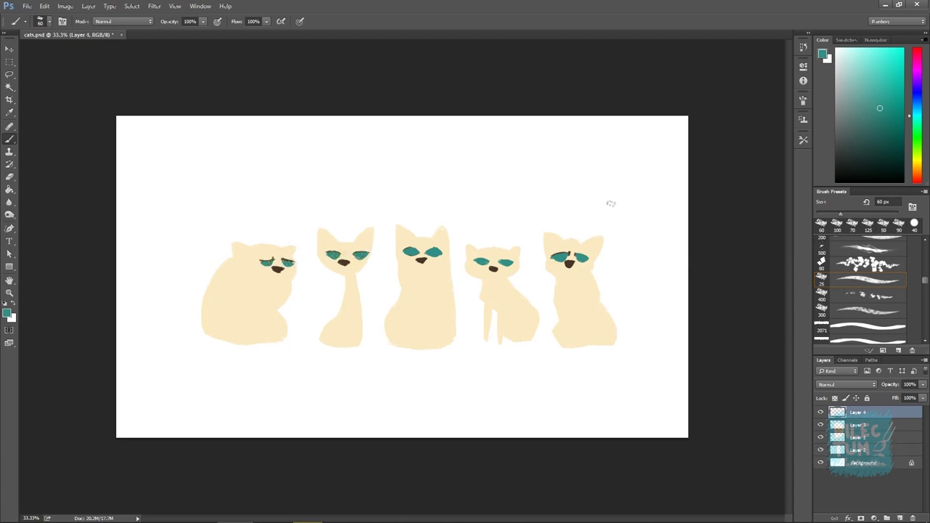
alt+click(569, 263)
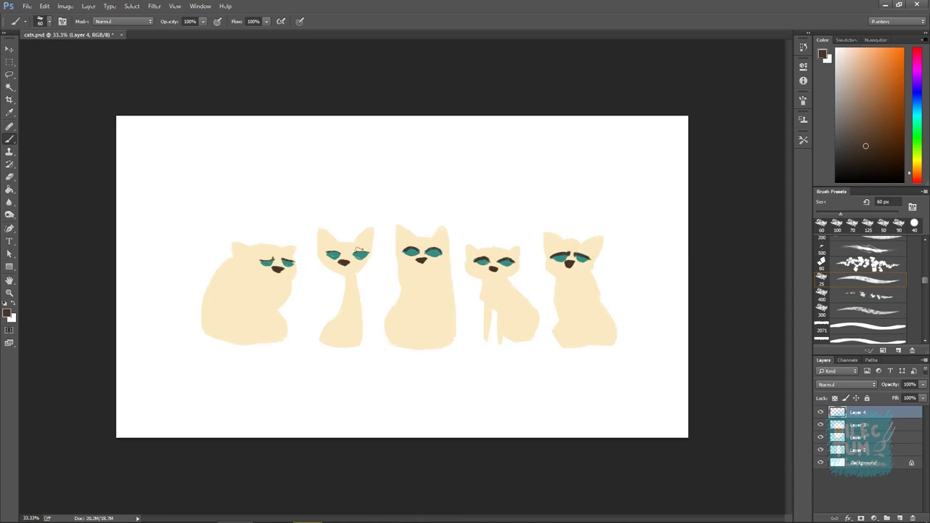
Select several layers together and open their layer options menu.
key(v)
scroll(384, 284, up, 1)
shift+click(858, 450)
right_click(857, 429)
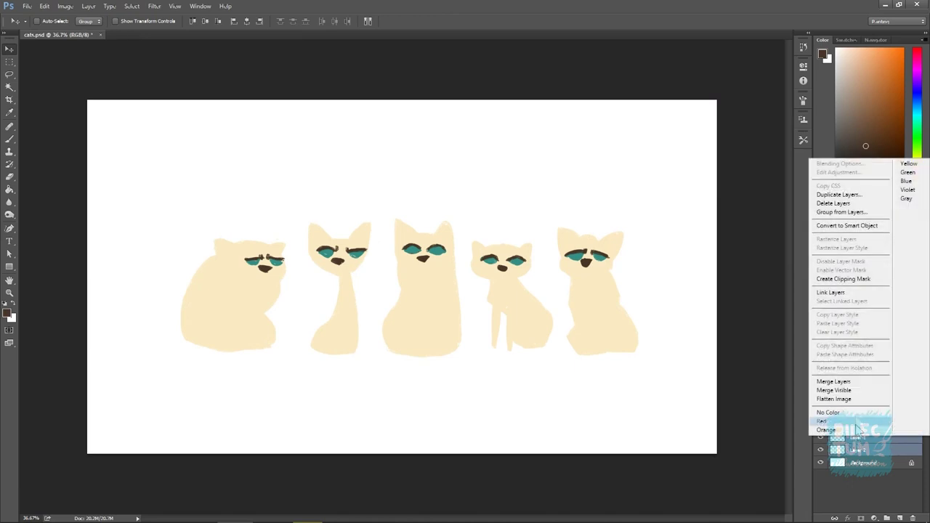
Paint cream tails on Layer 1, then add an off-white layer above the background.
click(858, 437)
key(b)
drag(638, 350, 658, 289)
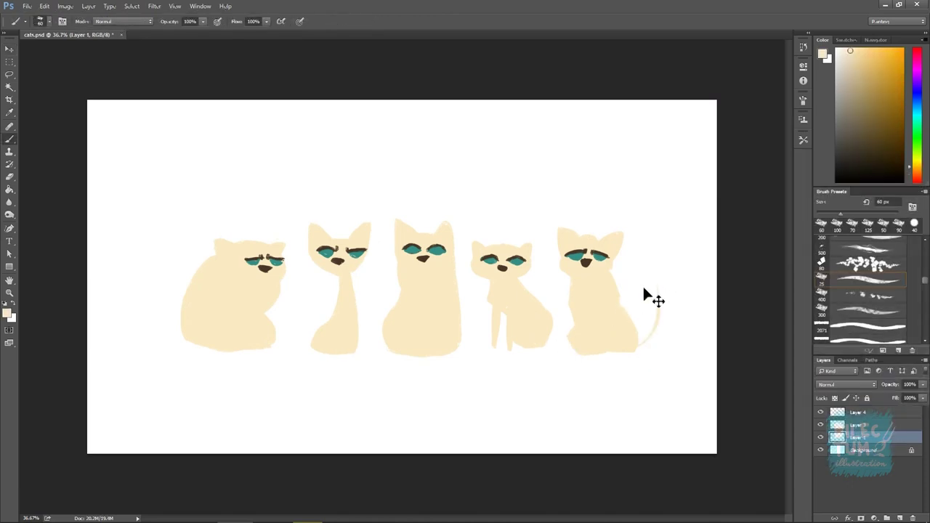
drag(389, 352, 379, 373)
key(ctrl+z)
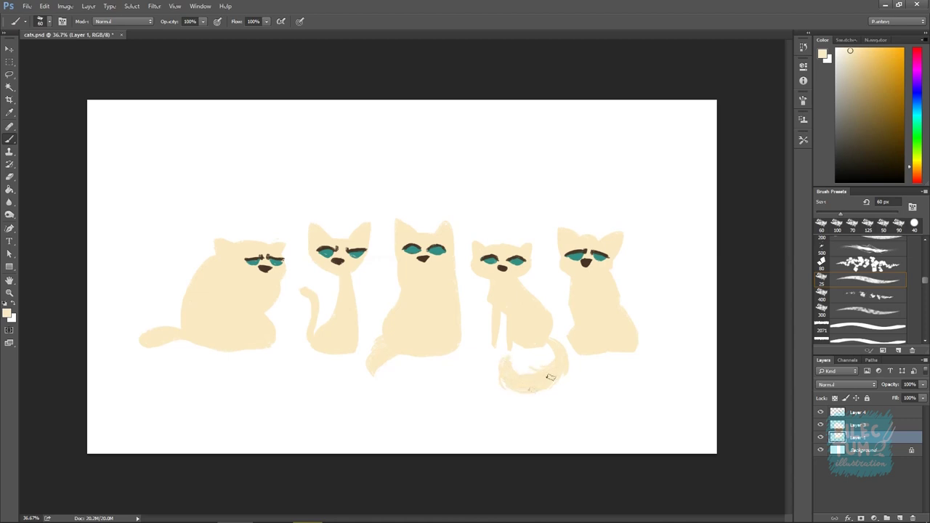
key(ctrl+z)
drag(634, 341, 656, 305)
key(ctrl+z)
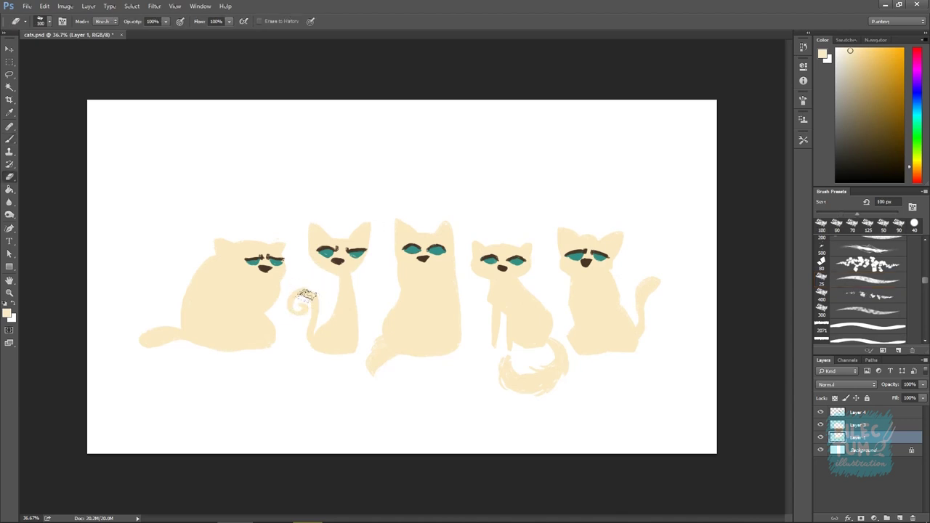
click(865, 450)
click(899, 518)
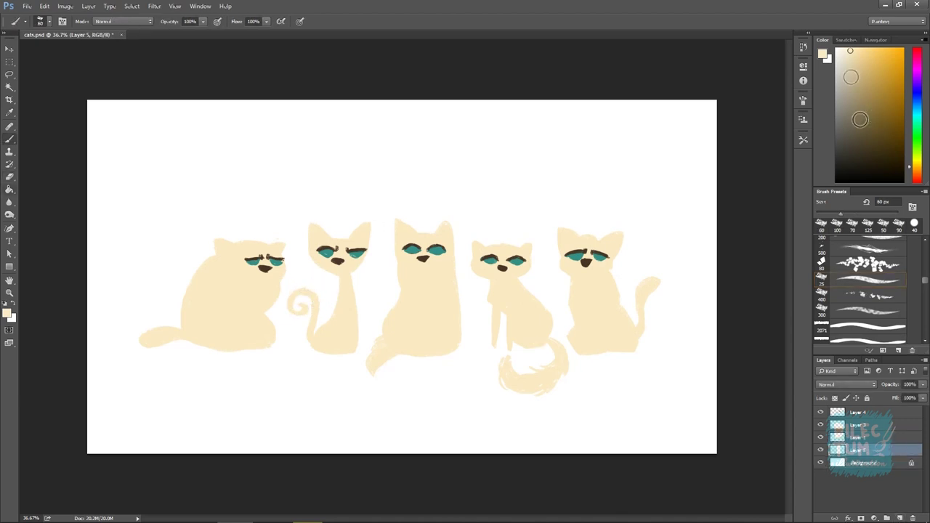
Select the layer holding the cat bodies and zoom the canvas in to 50%.
key(g)
key(x)
click(656, 197)
key(v)
click(876, 436)
key(ctrl+plus)
key(b)
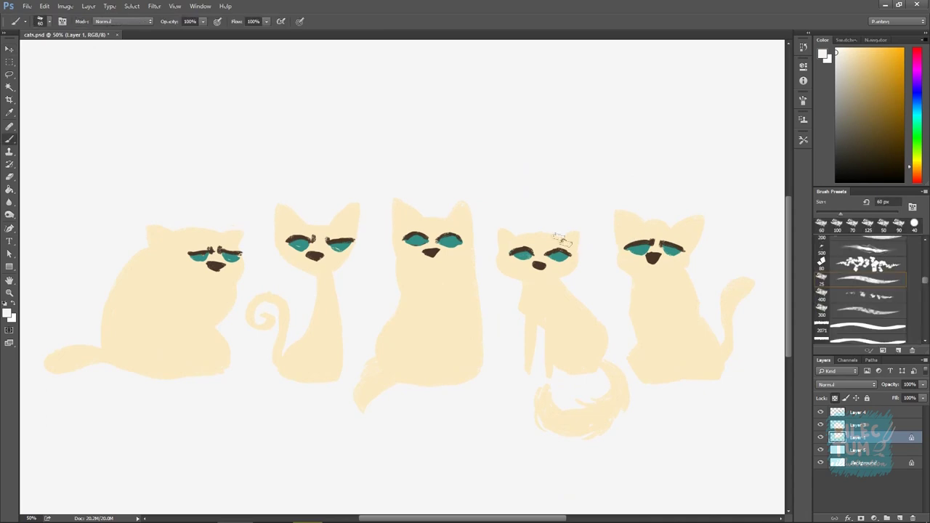
Fill the second cat with a dark navy blue.
click(857, 133)
click(918, 117)
click(861, 125)
key(alt+BackSpace)
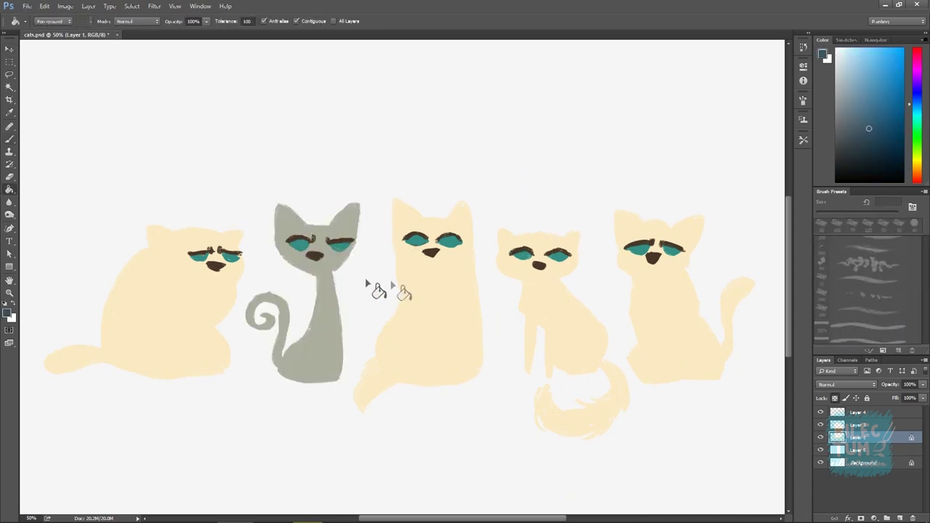
drag(374, 286, 461, 319)
click(867, 136)
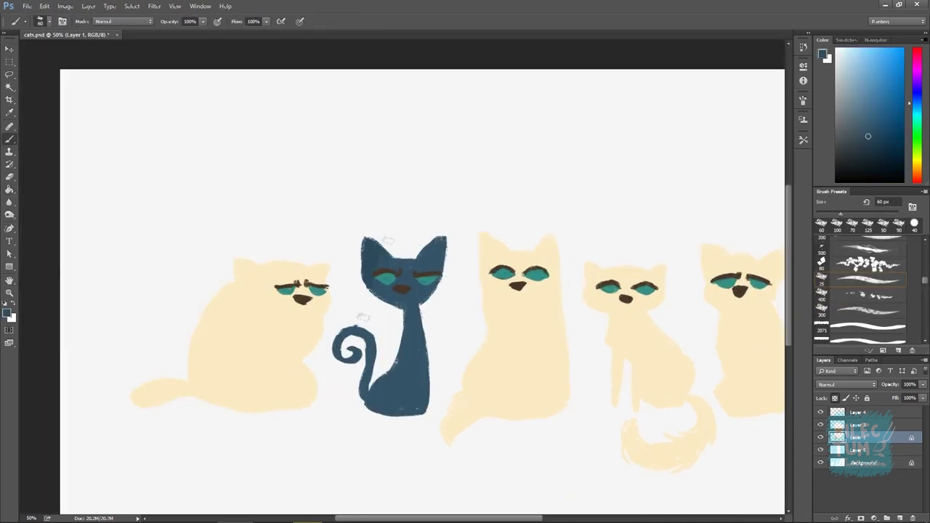
key(v)
key(alt+BackSpace)
Fill the first cat with a tan colour.
scroll(629, 242, right, 1)
key(g)
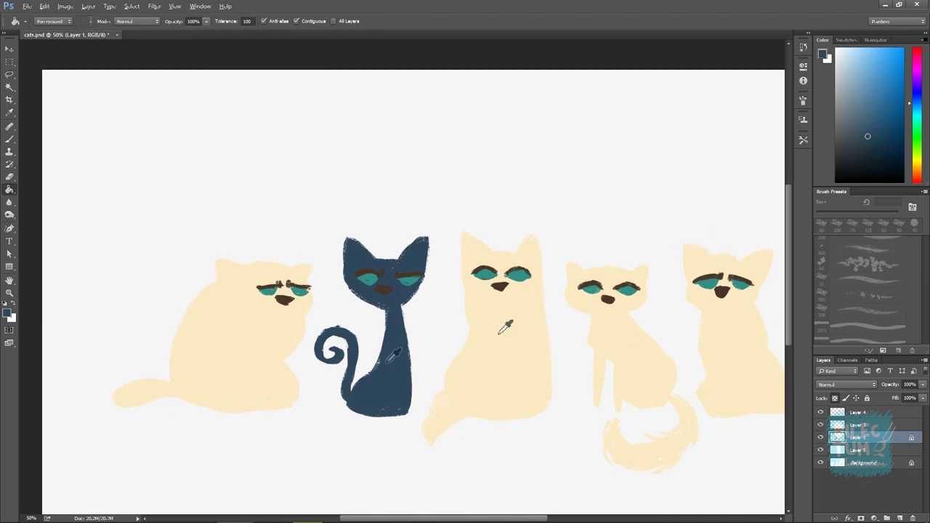
alt+click(506, 327)
click(862, 115)
click(298, 353)
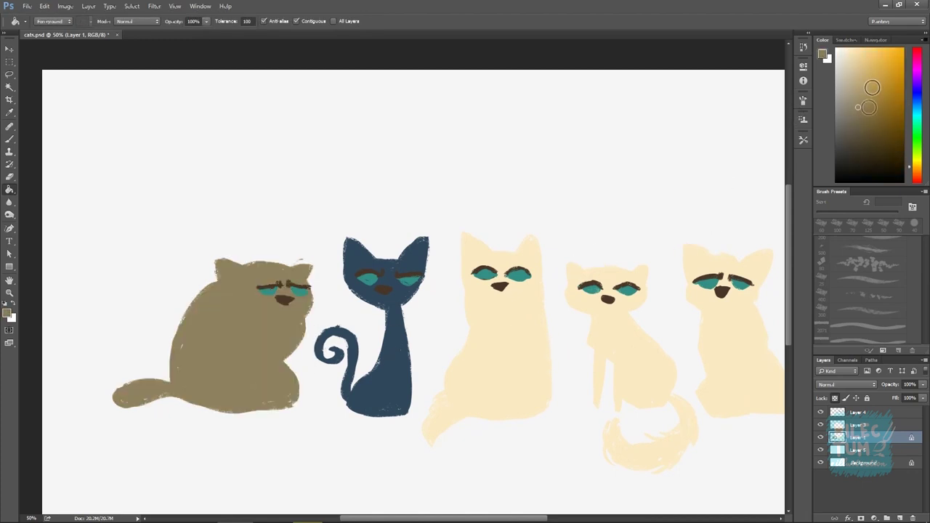
Fill the fourth cat orange, undoing a trial gold fill.
click(917, 174)
click(895, 90)
click(635, 351)
click(917, 168)
click(897, 78)
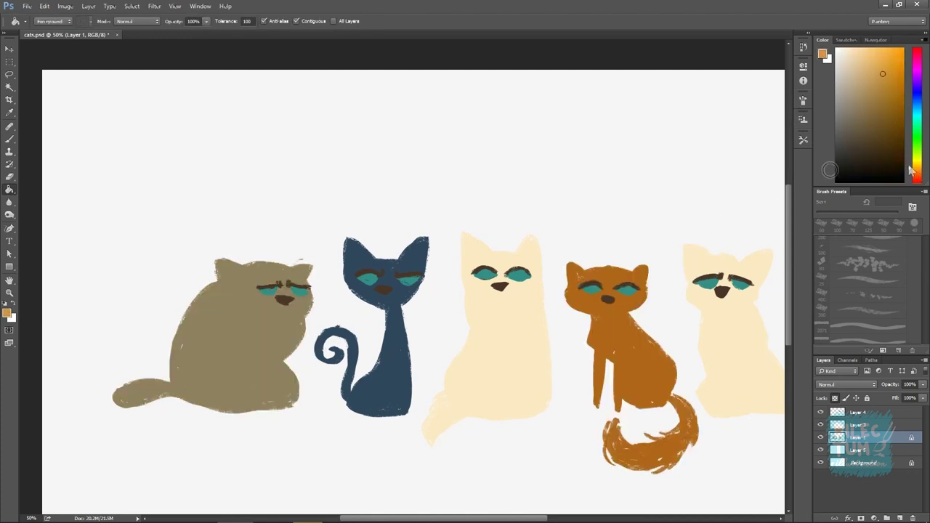
click(635, 349)
key(ctrl+z)
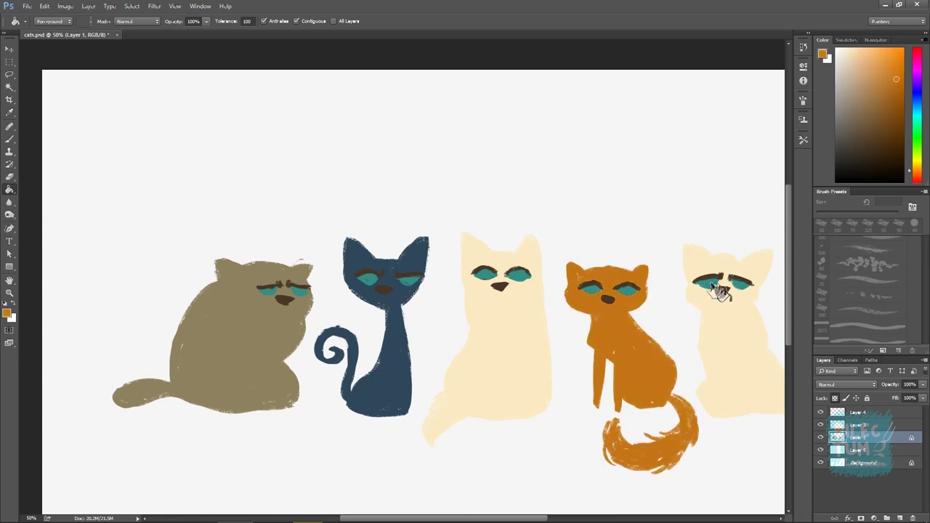
Fill the fifth cat grey-brown.
scroll(737, 218, right, 2)
click(855, 108)
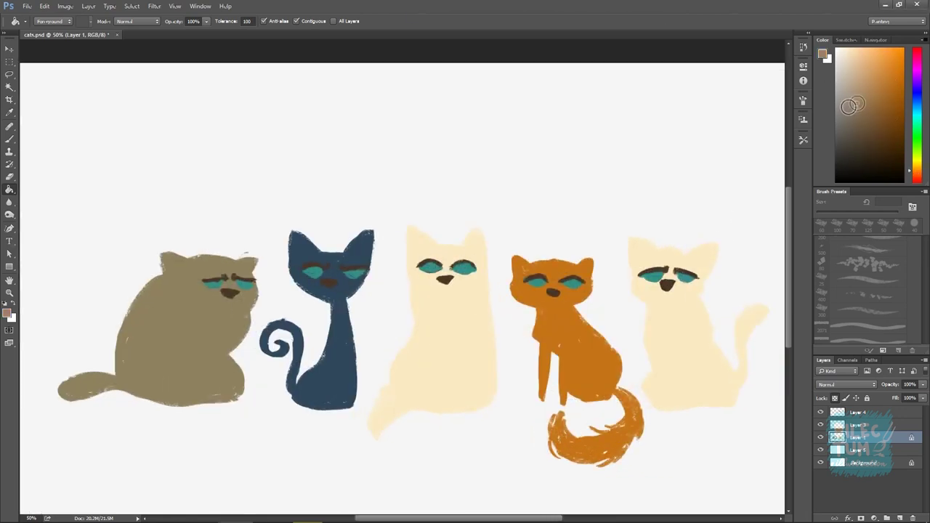
click(675, 334)
scroll(731, 251, right, 1)
scroll(734, 232, left, 1)
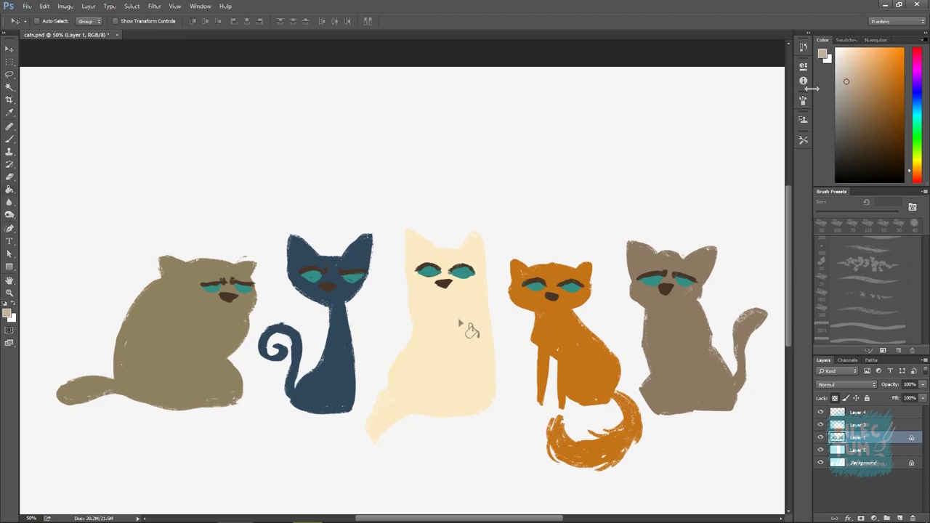
Fill the middle cat light cream, lightening the shade over several refills.
click(853, 95)
click(480, 320)
click(845, 55)
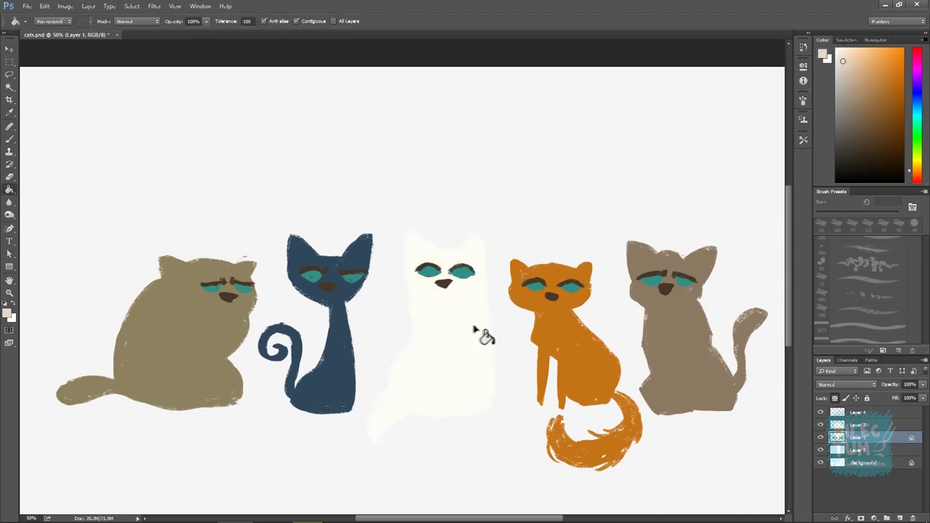
click(484, 332)
scroll(507, 339, left, 2)
click(507, 339)
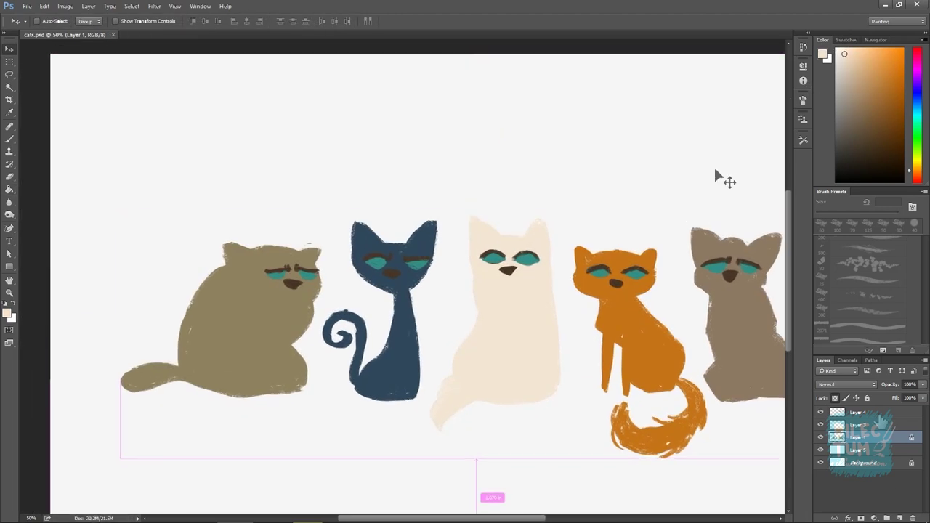
On a new layer, paint near-white muzzles on the cream, tan, orange and grey cats.
key(ctrl+shift+alt+n)
key(b)
drag(849, 64, 841, 48)
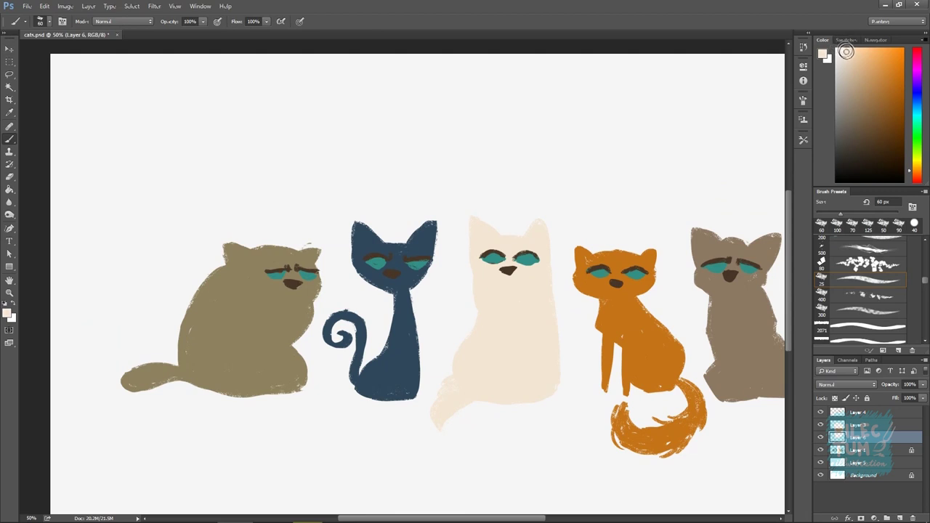
drag(494, 281, 627, 285)
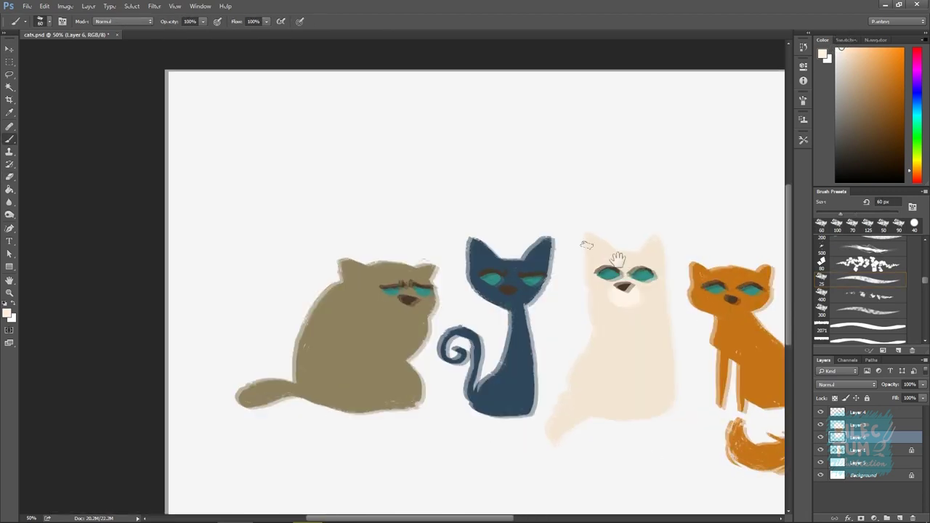
drag(386, 303, 418, 313)
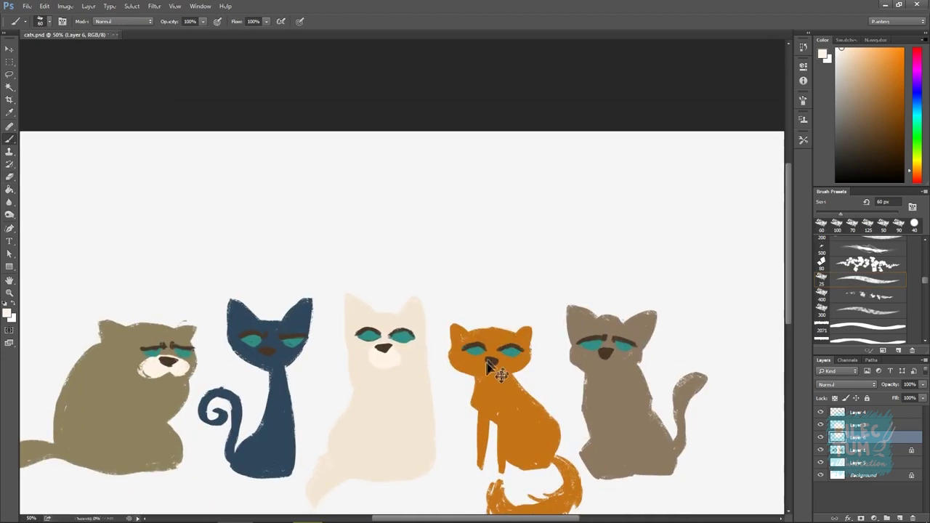
drag(493, 364, 480, 371)
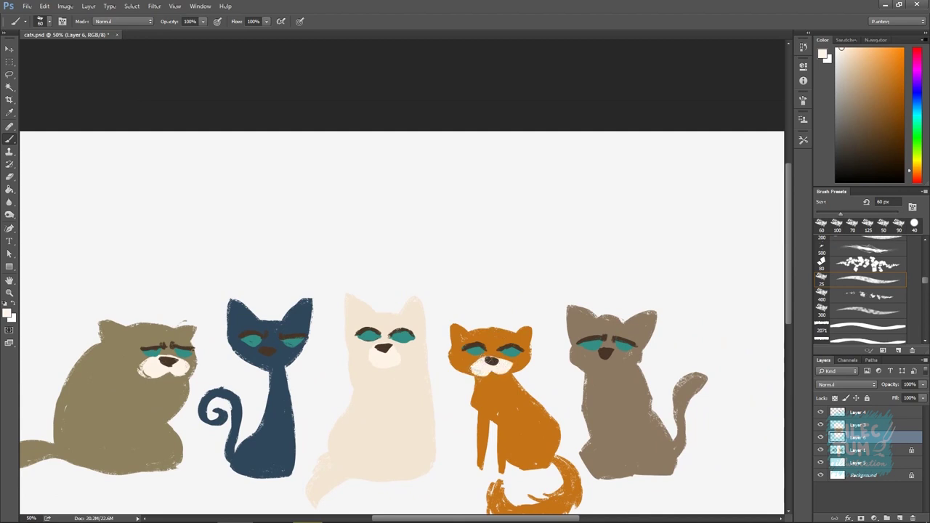
drag(614, 349, 603, 364)
Paint light fur down the cream cat's chest and clip the detail layer to the cats.
key(e)
key(b)
mouse_move(383, 376)
mouse_down()
mouse_move(400, 418)
mouse_move(374, 483)
mouse_up()
drag(386, 399, 407, 480)
drag(414, 422, 407, 472)
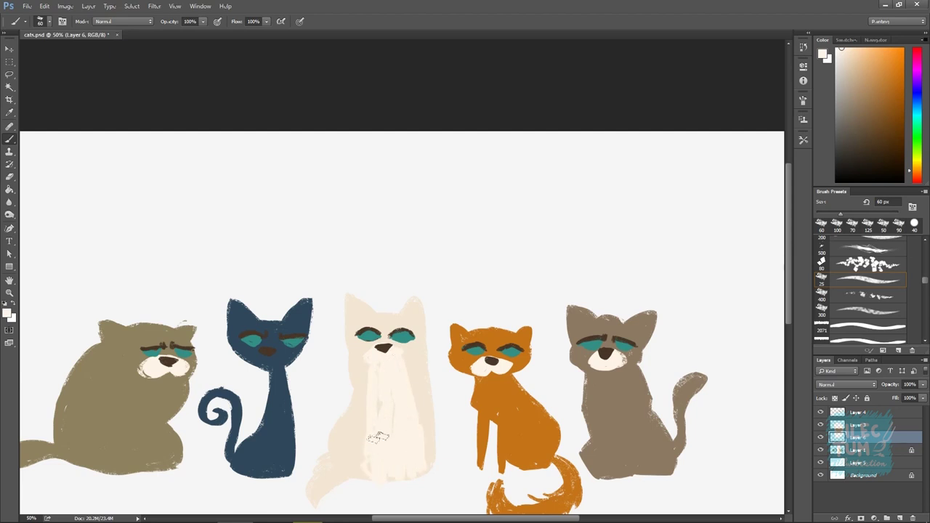
drag(406, 358, 529, 284)
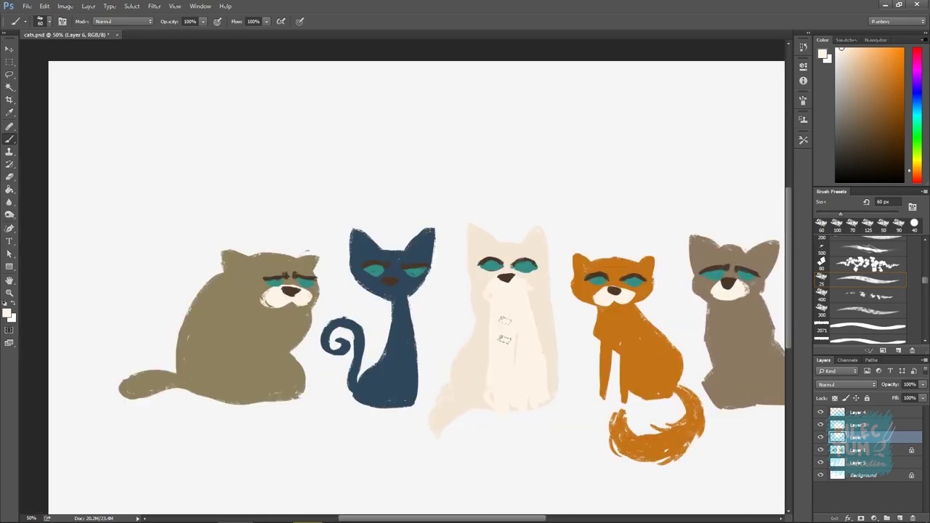
key(ctrl+alt+g)
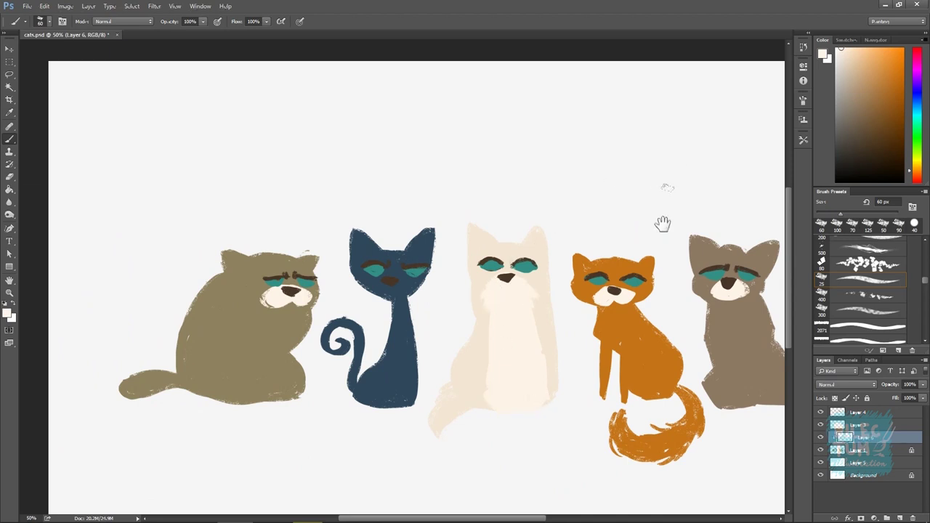
drag(666, 188, 539, 338)
key(ctrl+z)
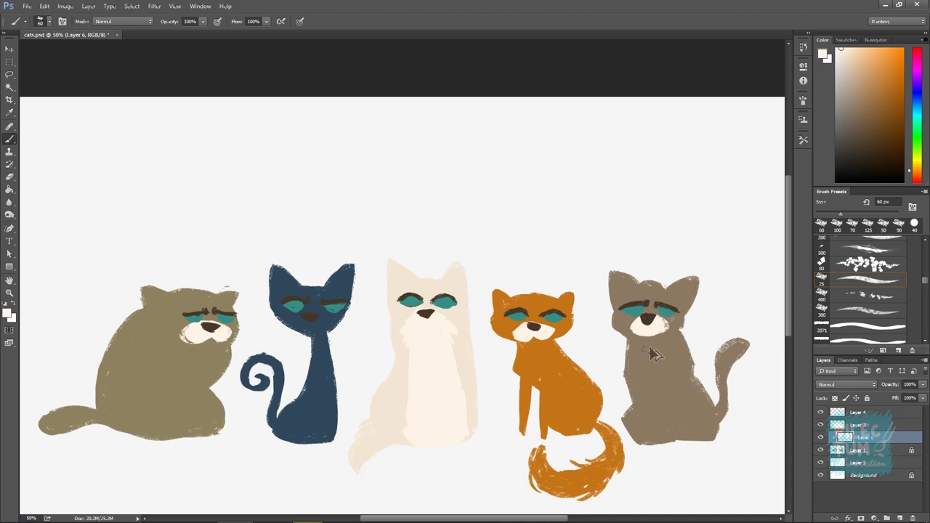
Paint fluffy white fur down the grey cat's chest.
mouse_move(645, 376)
mouse_down()
mouse_move(649, 336)
mouse_move(654, 387)
mouse_up()
drag(654, 349, 656, 413)
drag(680, 333, 627, 363)
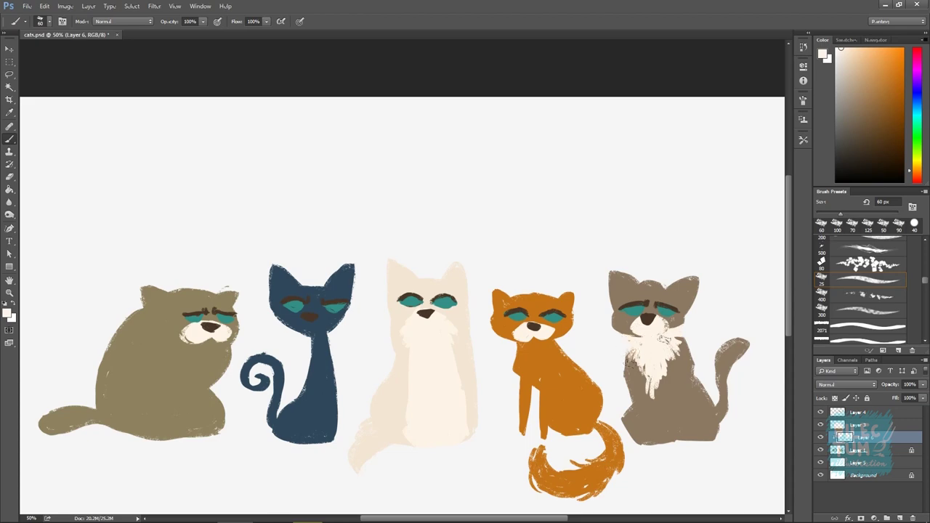
drag(719, 356, 723, 389)
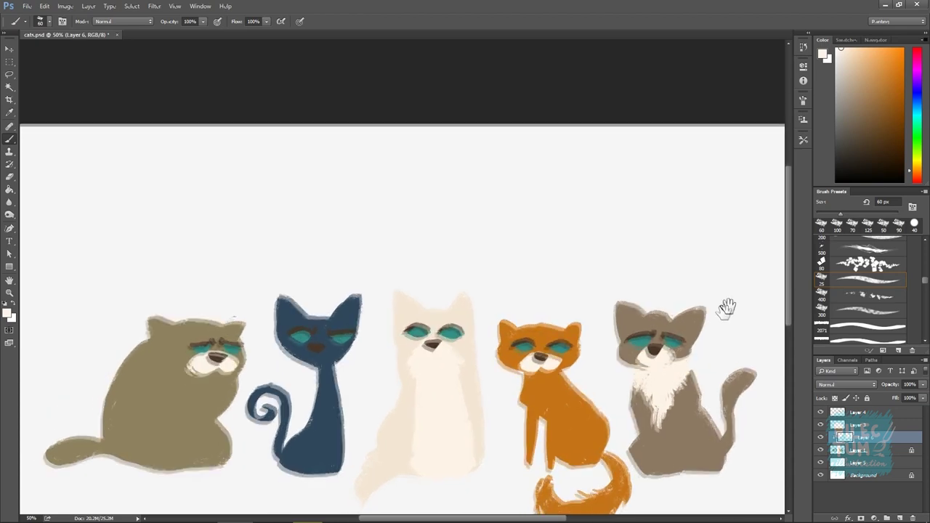
drag(488, 382, 614, 338)
Soften the cream cat's chest fur with the Eraser and return to the cat-body layer.
key(e)
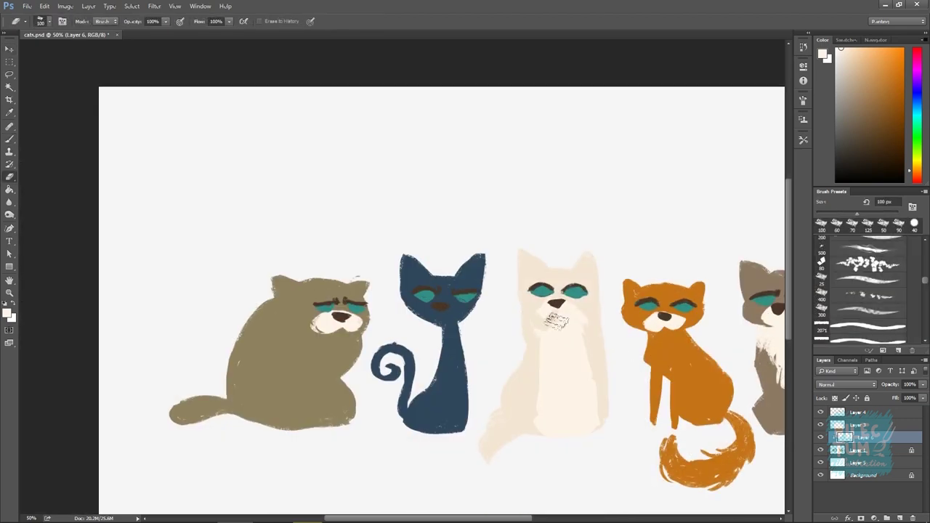
drag(560, 326, 579, 333)
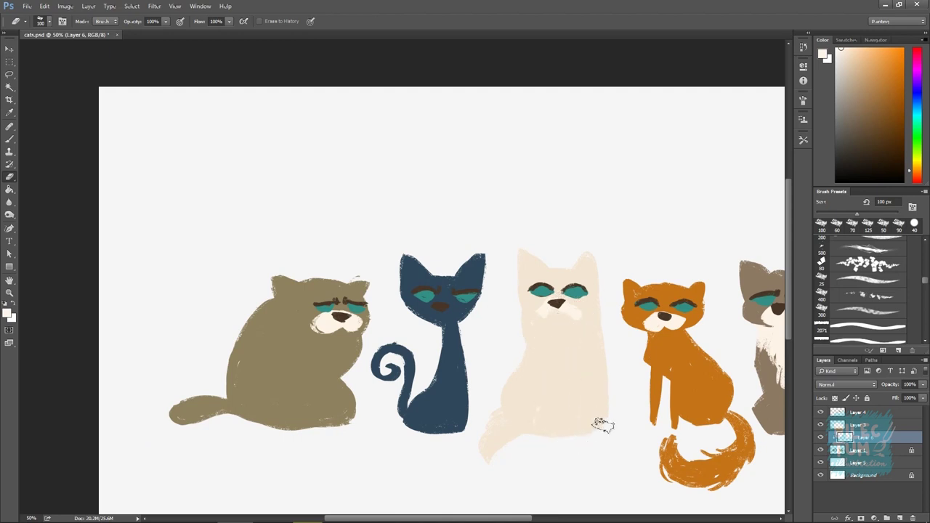
key(b)
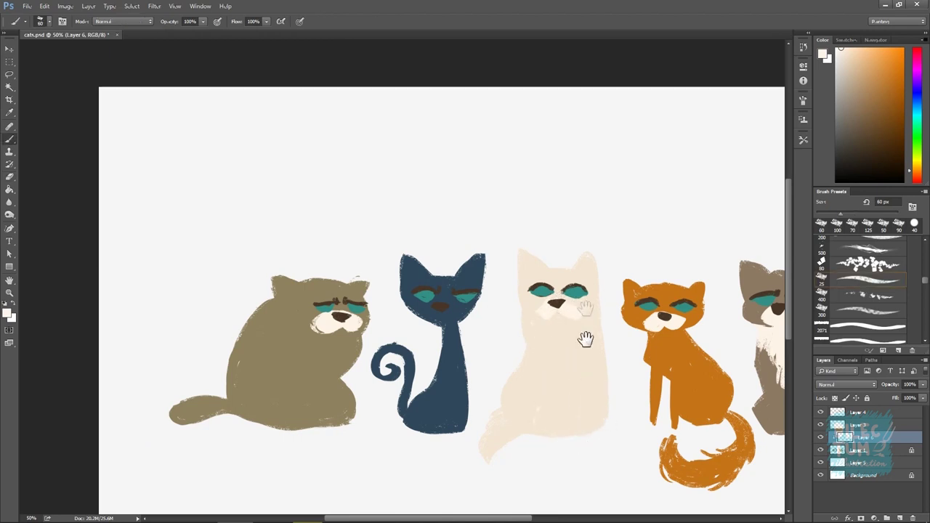
scroll(586, 338, up, 3)
key(alt+bracketleft)
click(858, 93)
Paint tan over the cream cat's ears and around both its eyes.
drag(581, 320, 600, 309)
mouse_move(530, 335)
mouse_down()
mouse_move(547, 303)
mouse_move(555, 312)
mouse_up()
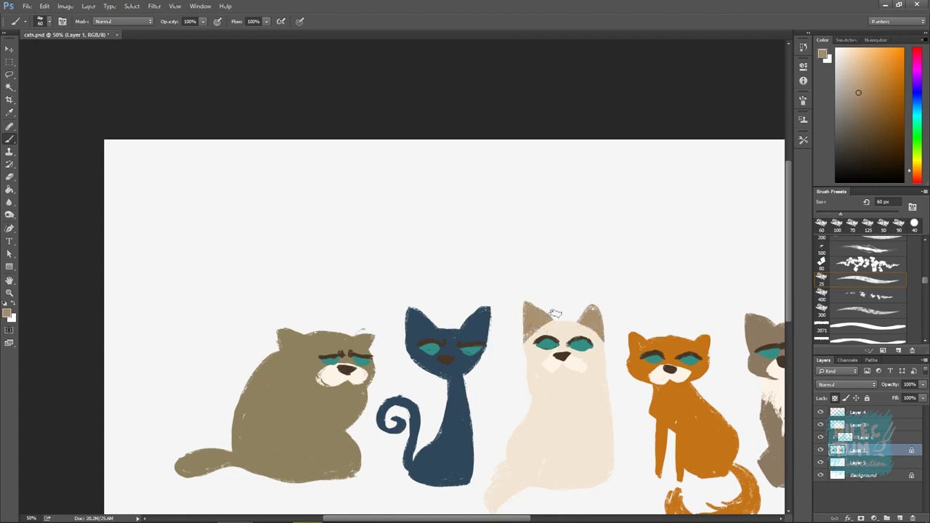
drag(543, 367, 538, 336)
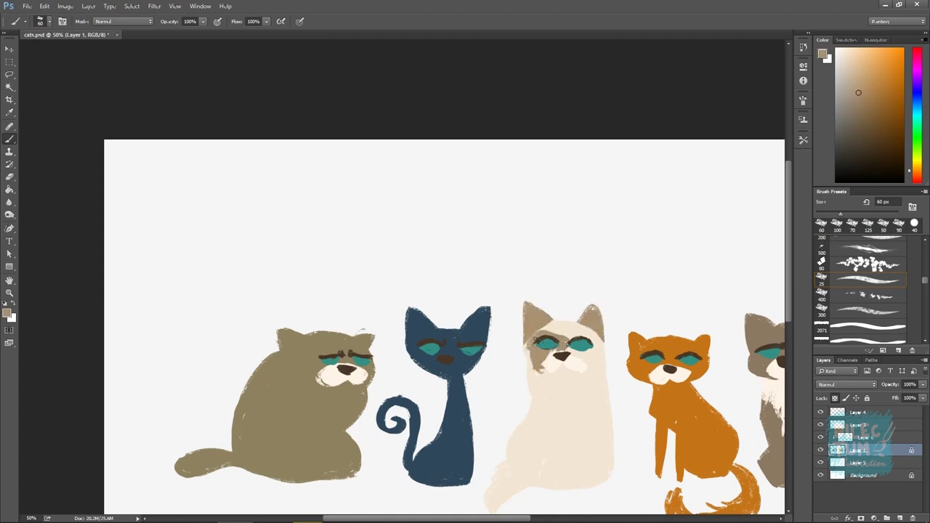
drag(594, 342, 588, 355)
Switch to the upper detail layer and sample the tan from the cream cat's head.
alt+click(546, 380)
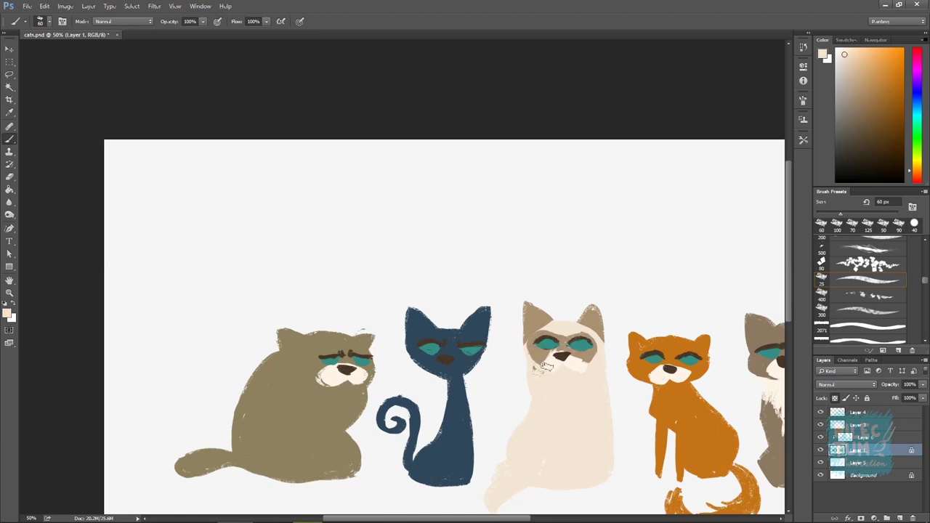
scroll(586, 376, down, 2)
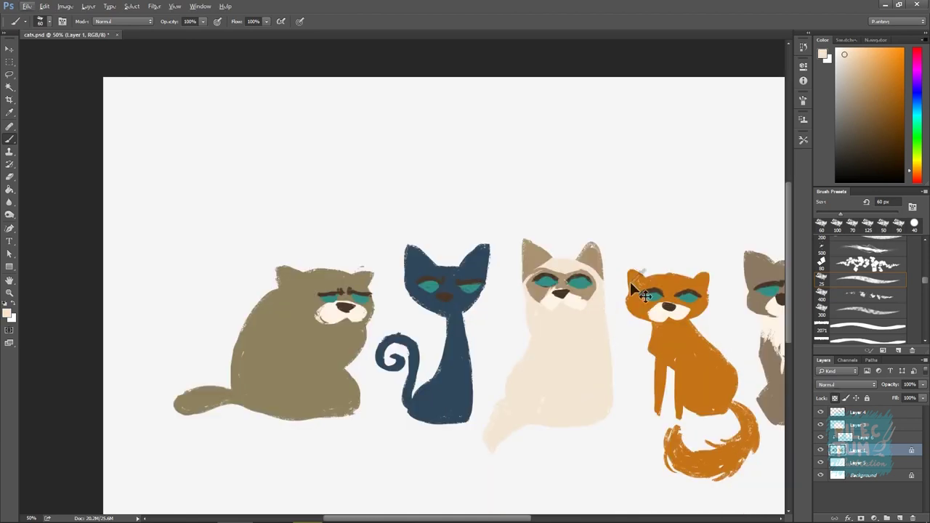
click(851, 414)
alt+click(554, 258)
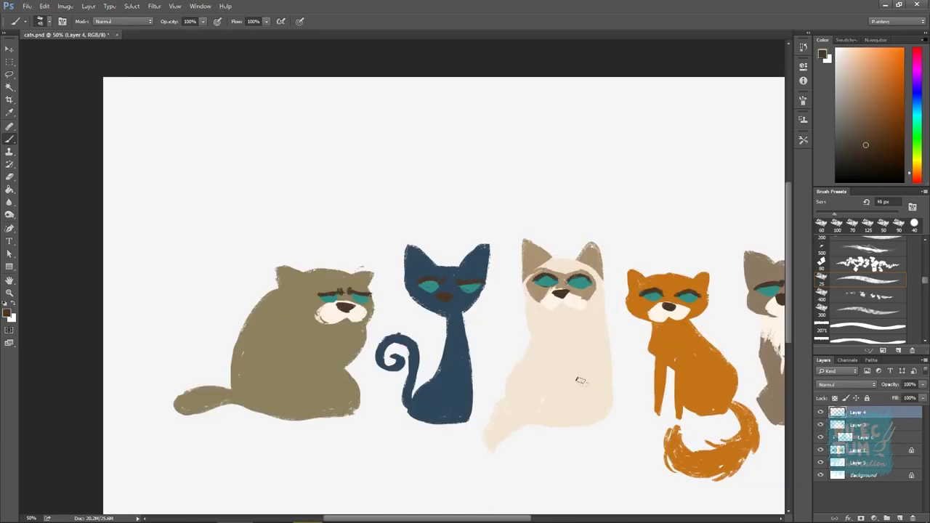
Darken the cream cat's leg lines and draw leg lines on the blue cat.
drag(583, 423, 586, 354)
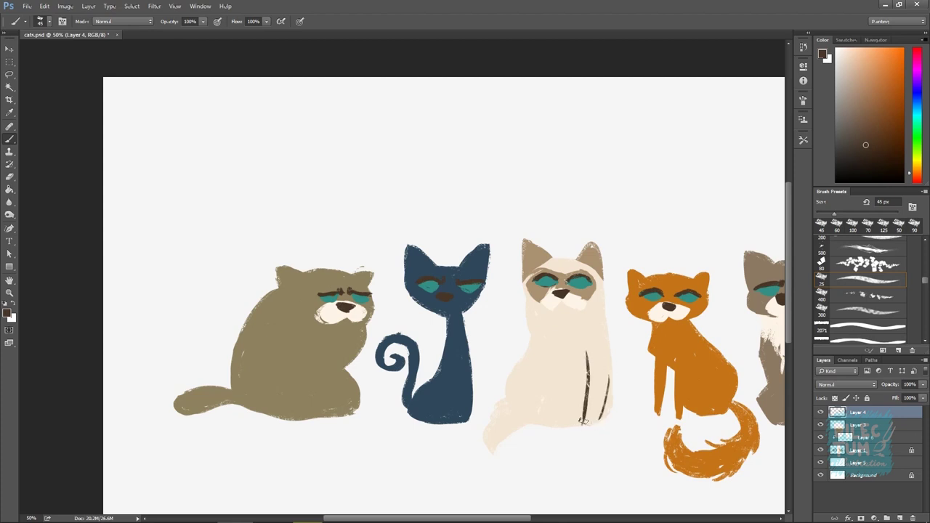
drag(588, 407, 583, 425)
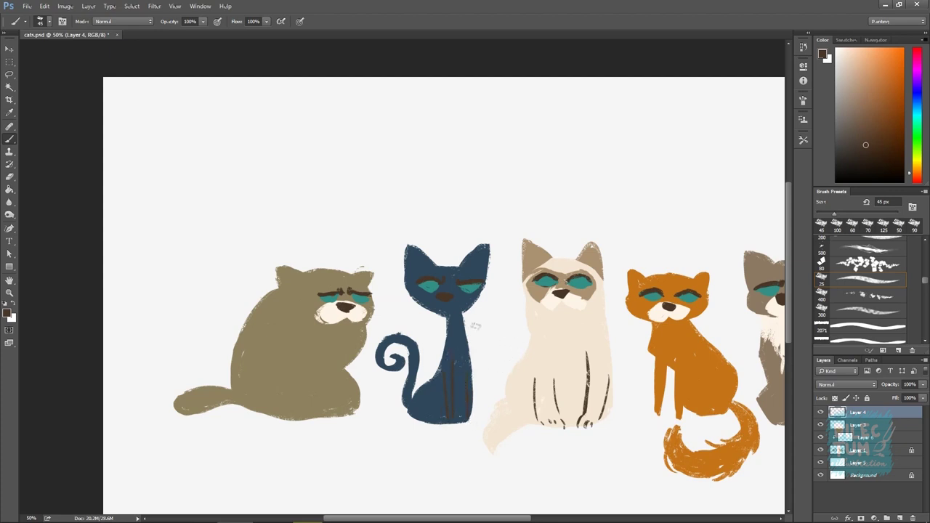
drag(447, 382, 439, 417)
drag(516, 345, 499, 324)
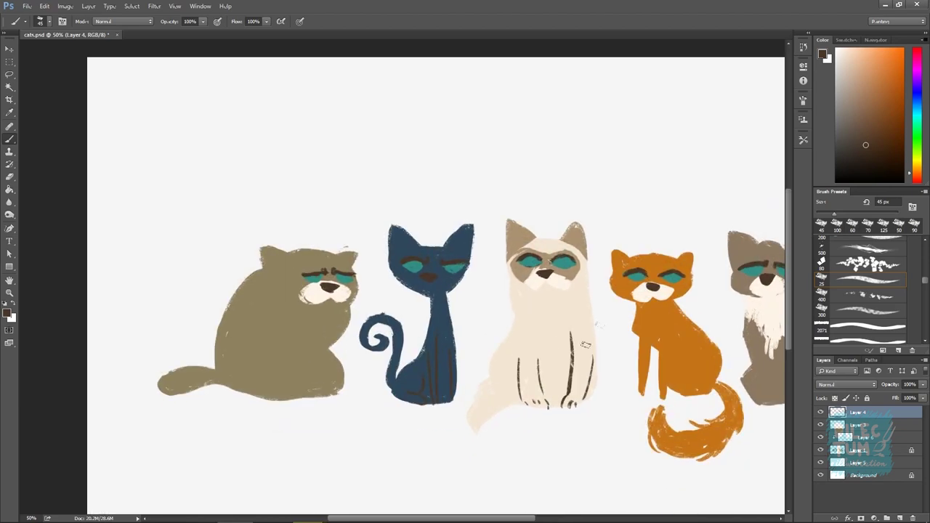
Draw the brown cat's back and front paw outlines.
click(343, 393)
drag(349, 378, 505, 378)
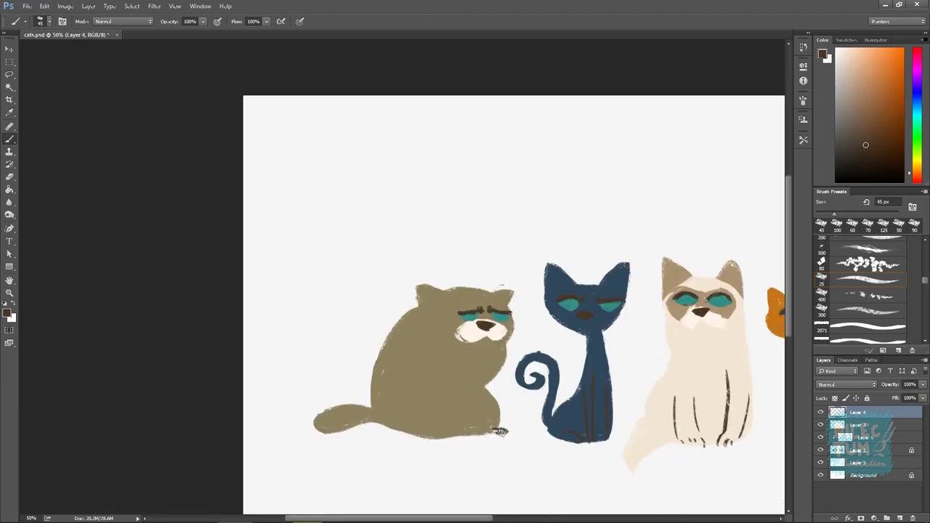
drag(480, 347, 543, 327)
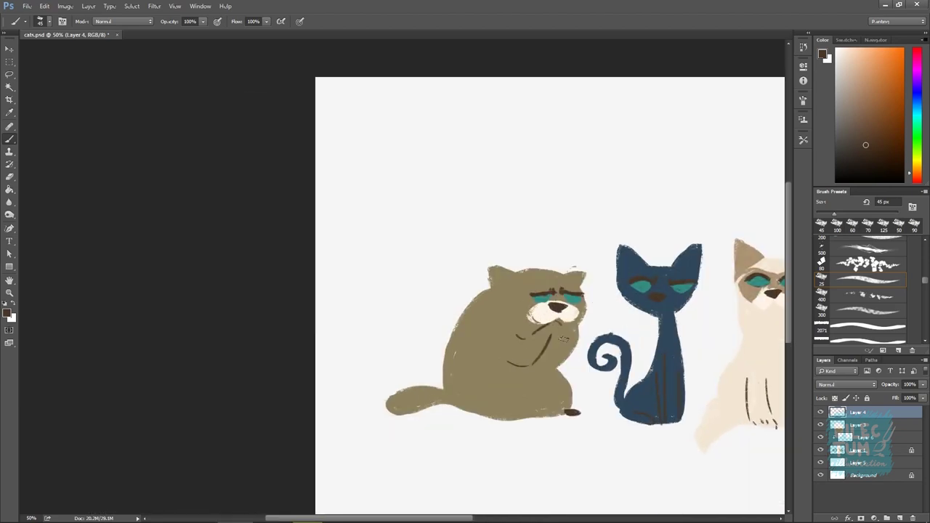
drag(586, 298, 567, 317)
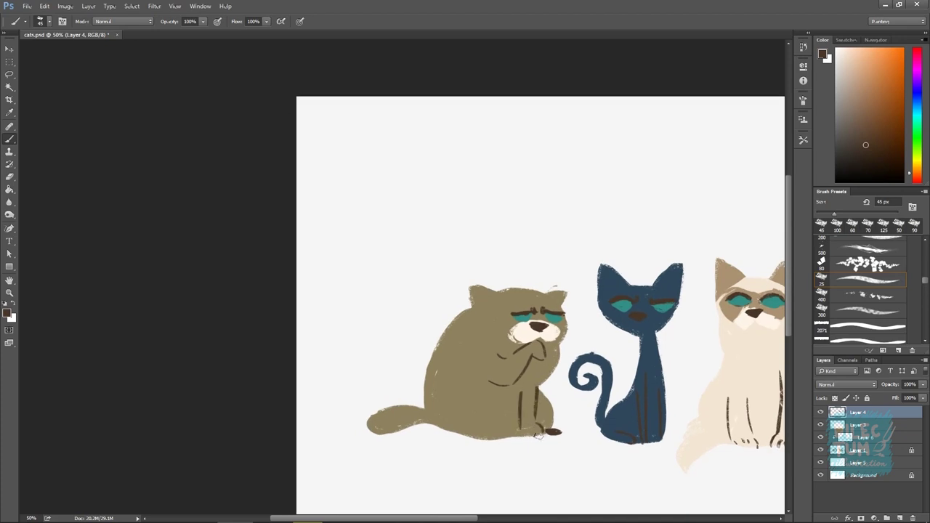
drag(476, 421, 461, 436)
mouse_move(572, 308)
mouse_down()
mouse_move(587, 269)
mouse_move(544, 370)
mouse_up()
drag(555, 327, 507, 352)
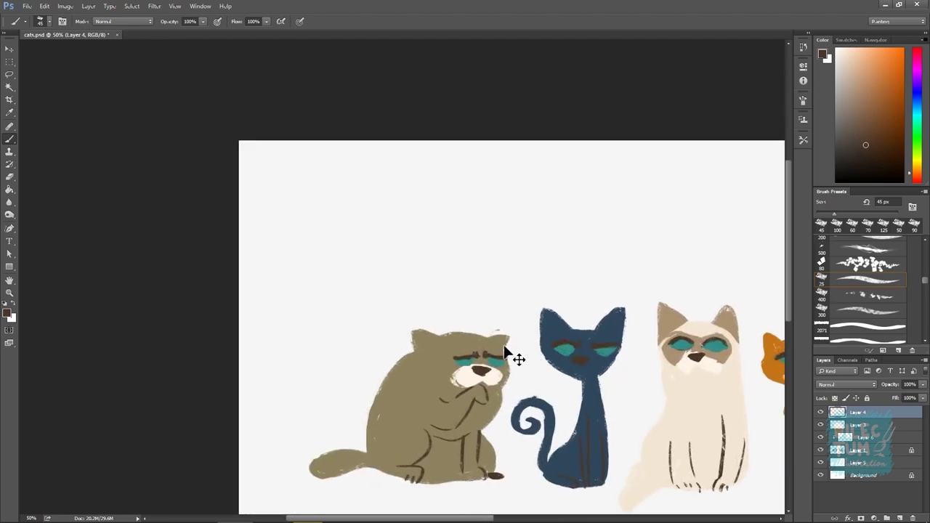
drag(605, 305, 408, 243)
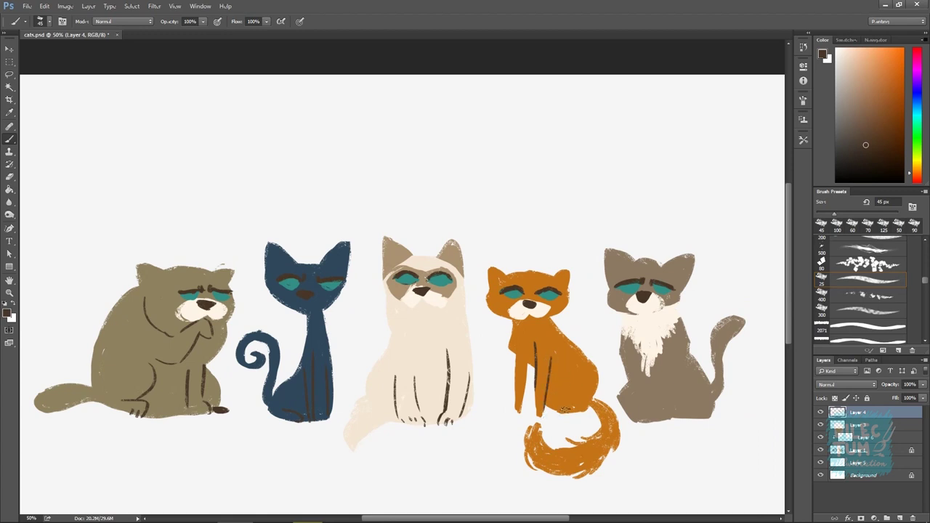
Draw dark brown lines down the grey cat's front and hind legs on Layer 4.
click(850, 463)
alt+click(629, 420)
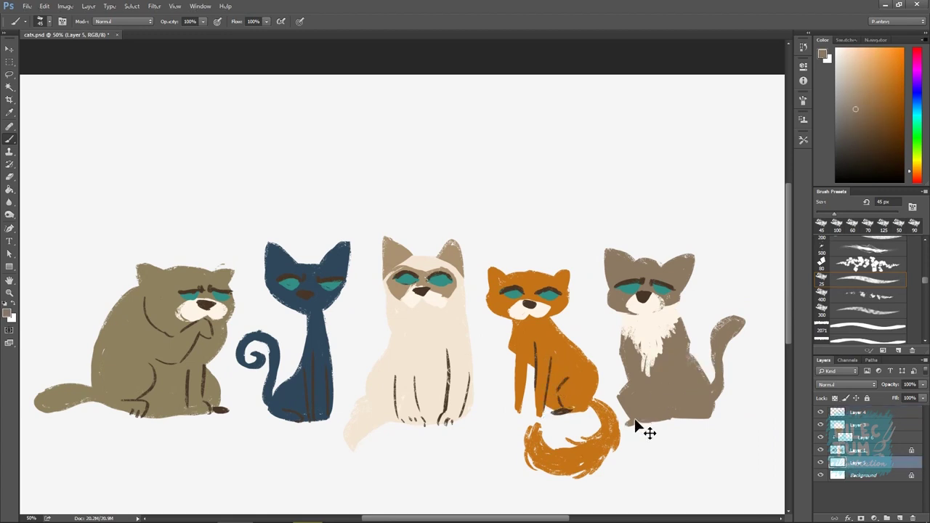
click(857, 413)
alt+click(537, 354)
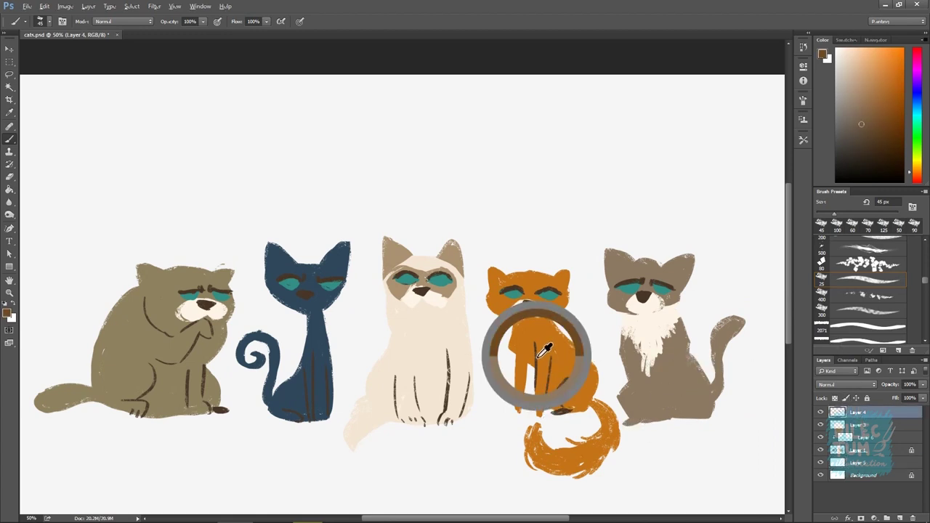
drag(625, 371, 631, 410)
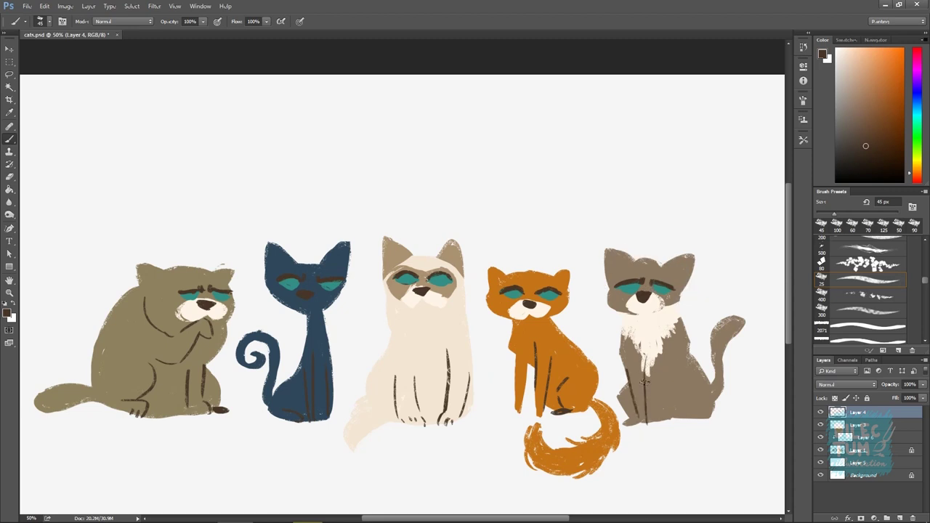
drag(683, 371, 686, 412)
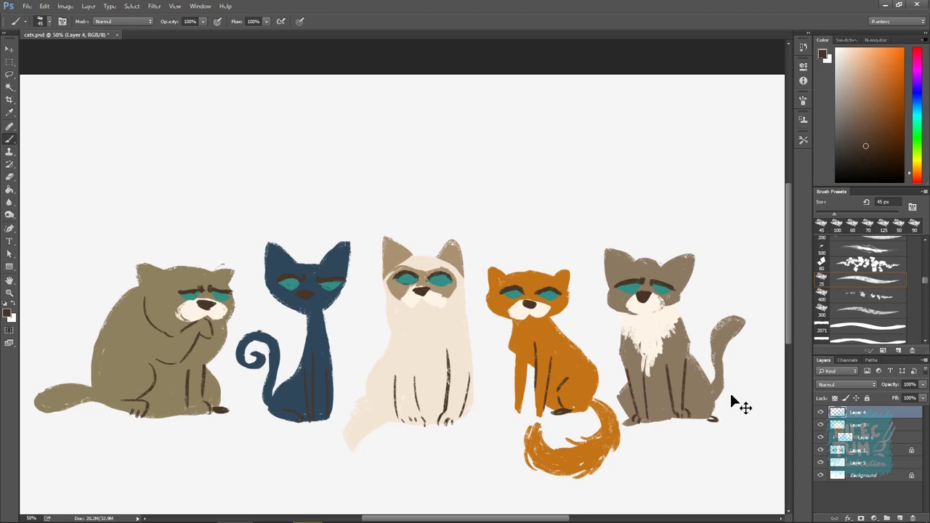
click(858, 463)
alt+click(723, 388)
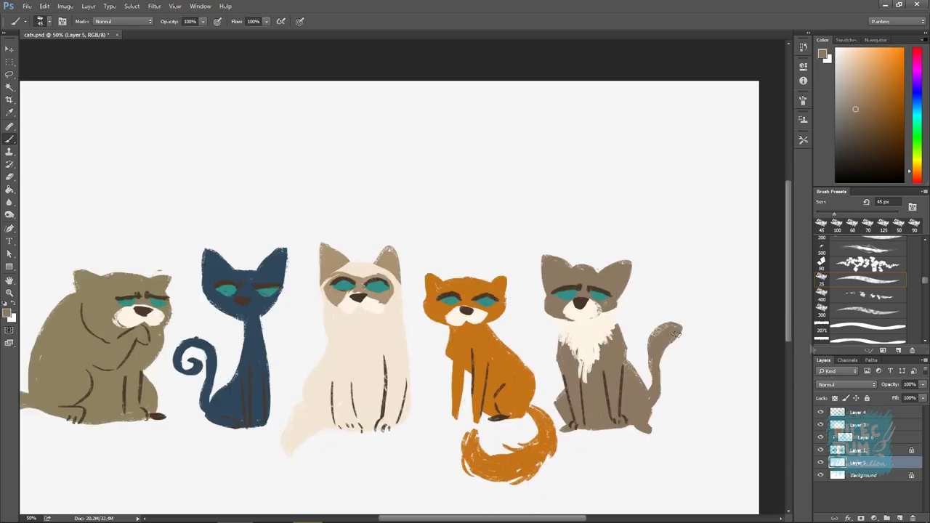
click(858, 412)
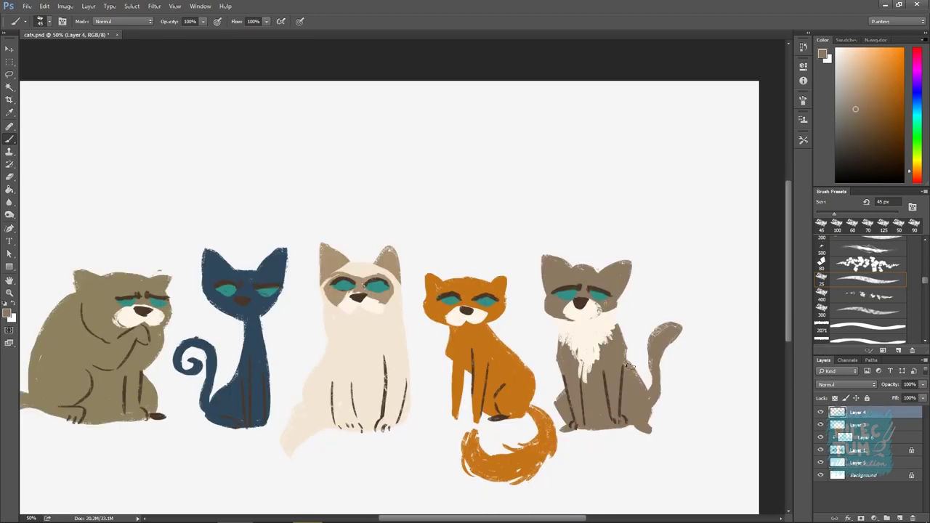
Offset the layer content and toggle Layer 5 to check the cats against white.
key(v)
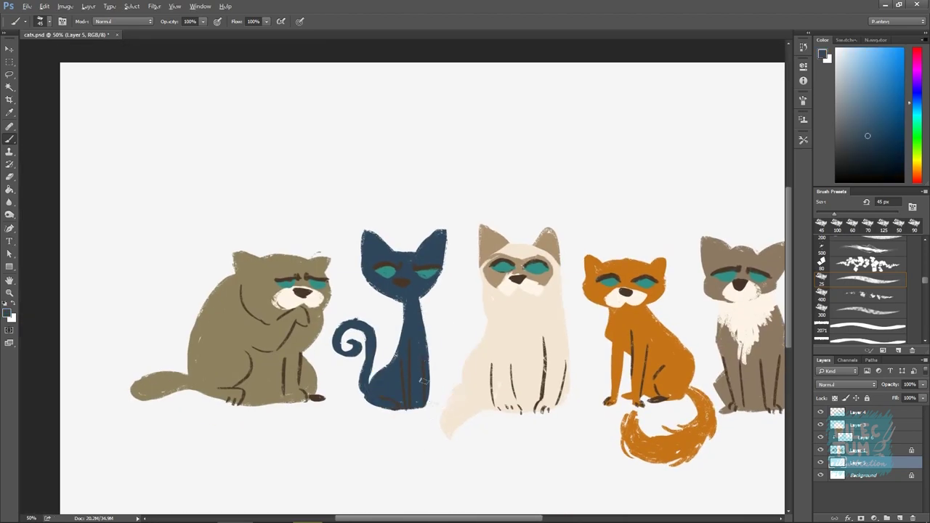
drag(435, 384, 493, 367)
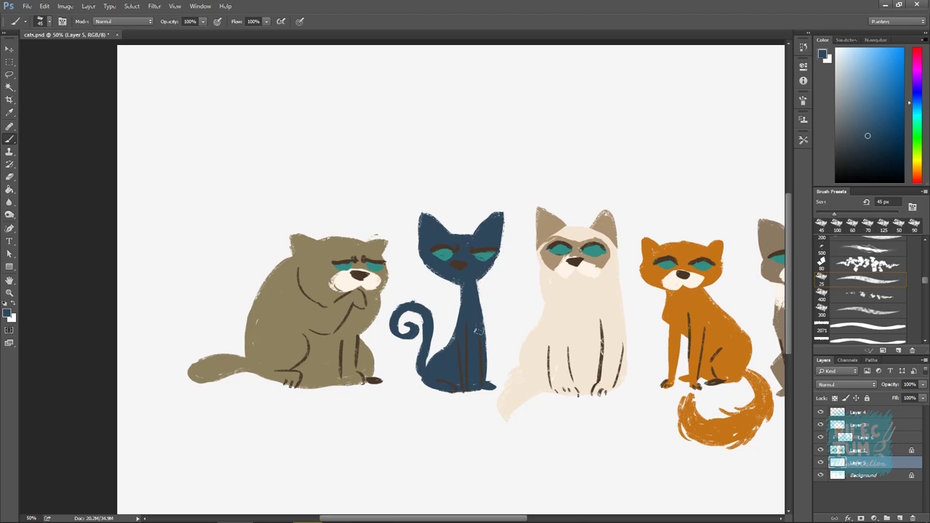
key(e)
click(821, 463)
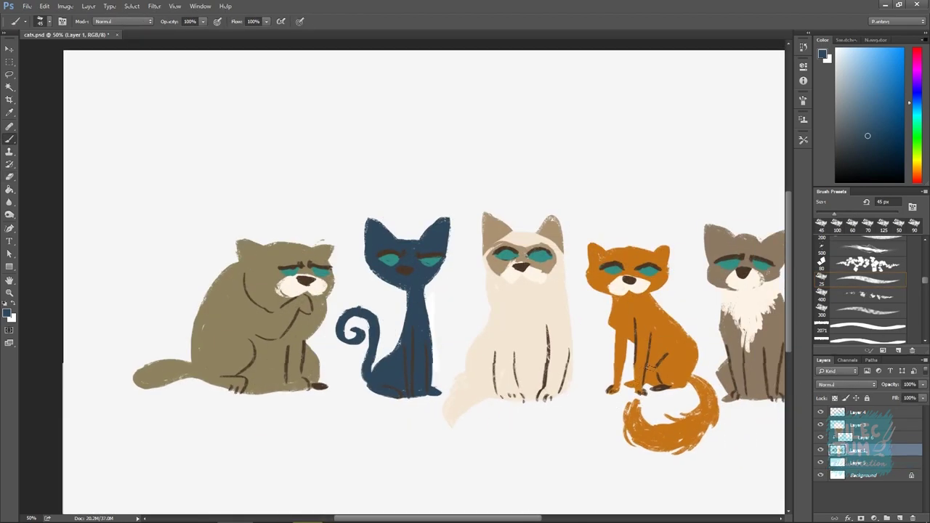
alt+click(658, 360)
drag(734, 395, 613, 417)
key(ctrl+minus)
click(821, 463)
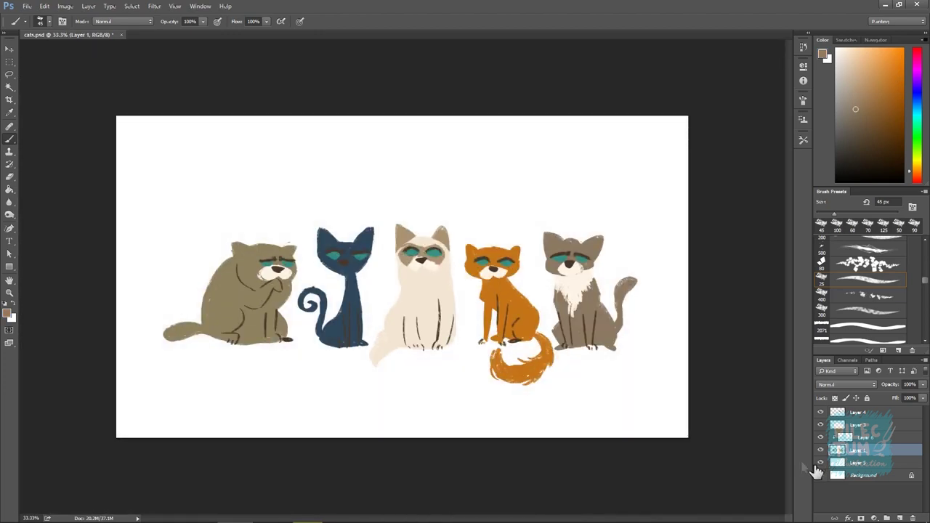
key(ctrl+plus)
alt+click(542, 340)
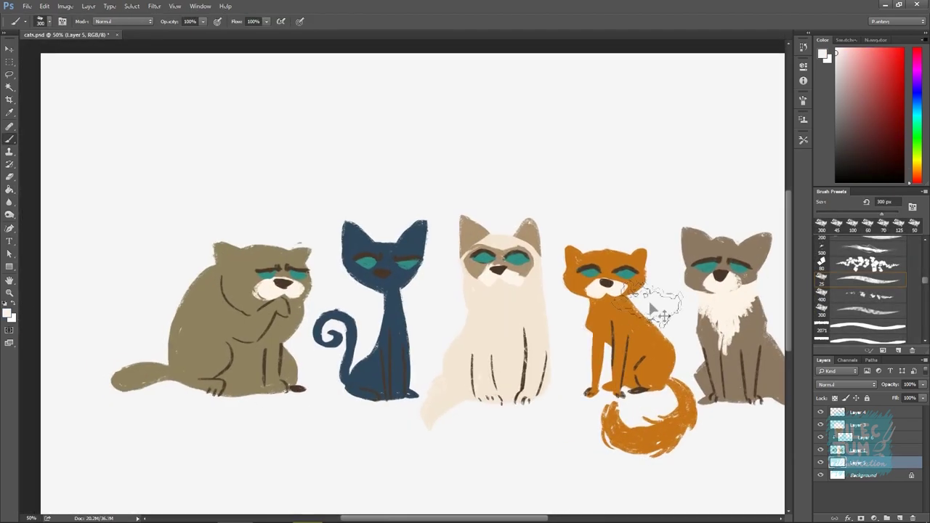
On Layer 1, paint the cream cat's tail tan with a large brush.
key(v)
click(847, 449)
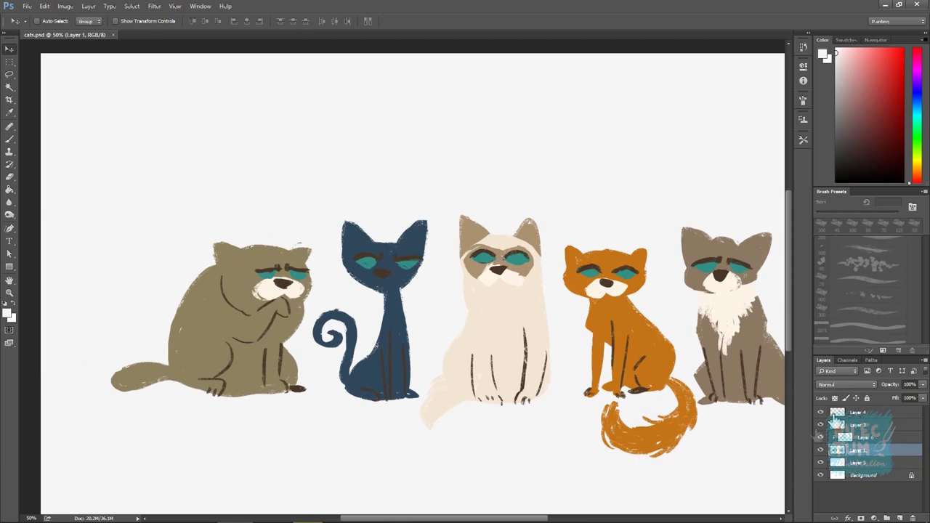
key(b)
alt+click(429, 407)
drag(426, 427, 451, 367)
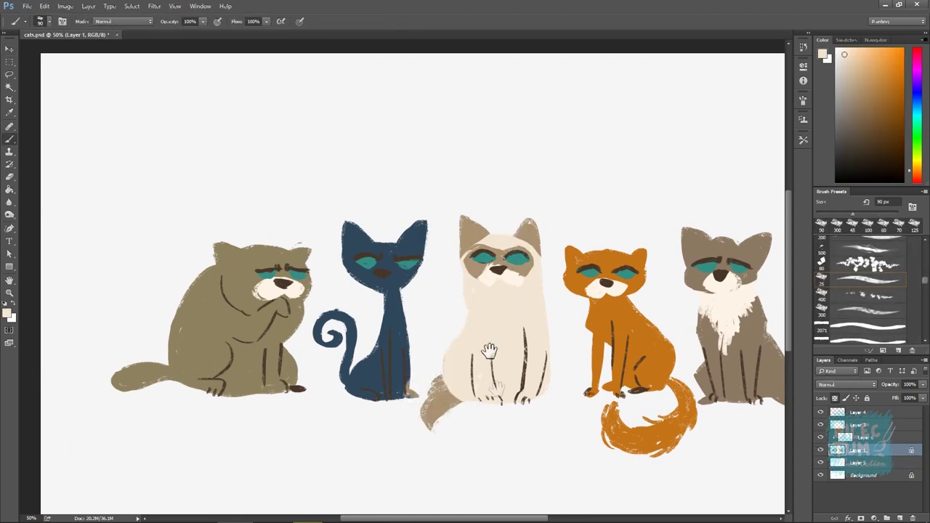
scroll(493, 353, up, 2)
alt+click(523, 311)
key(bracketleft)
key(bracketleft)
key(bracketleft)
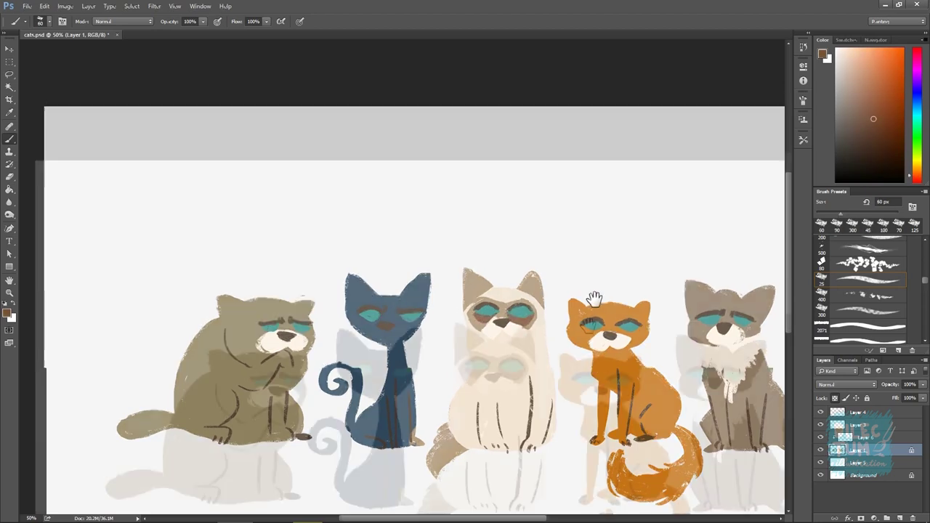
On Layer 4, set a 45 px brush and paint a small curved mouth on the blue cat.
drag(500, 385, 542, 349)
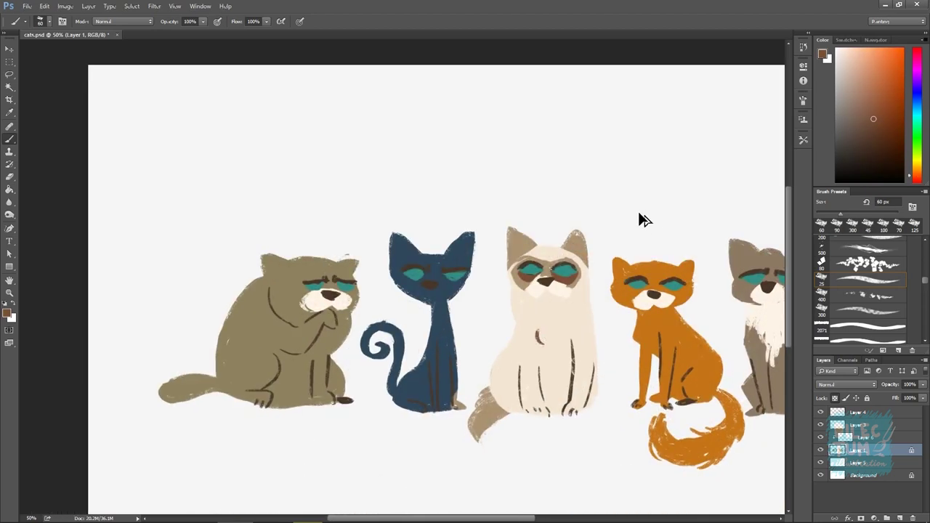
click(859, 412)
alt+click(559, 260)
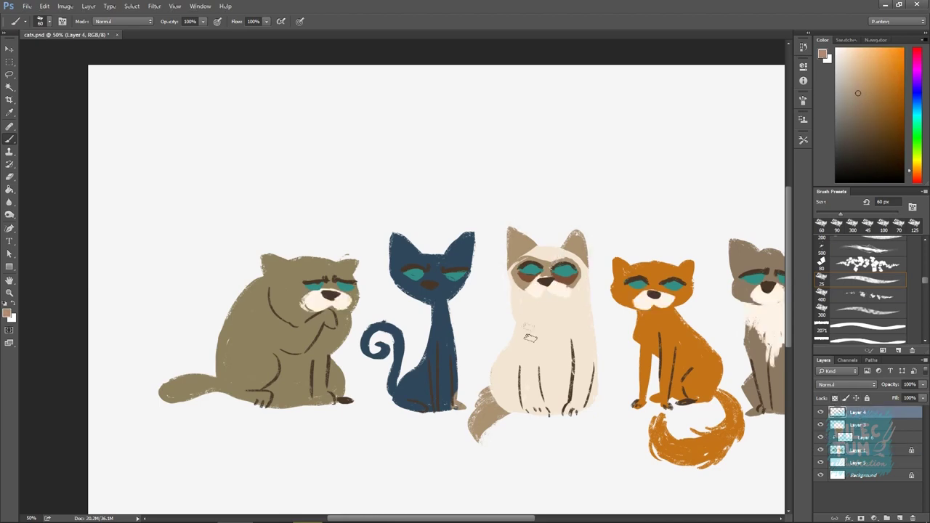
mouse_move(587, 301)
mouse_down()
mouse_move(560, 341)
mouse_move(588, 307)
mouse_up()
key(bracketleft)
key(bracketleft)
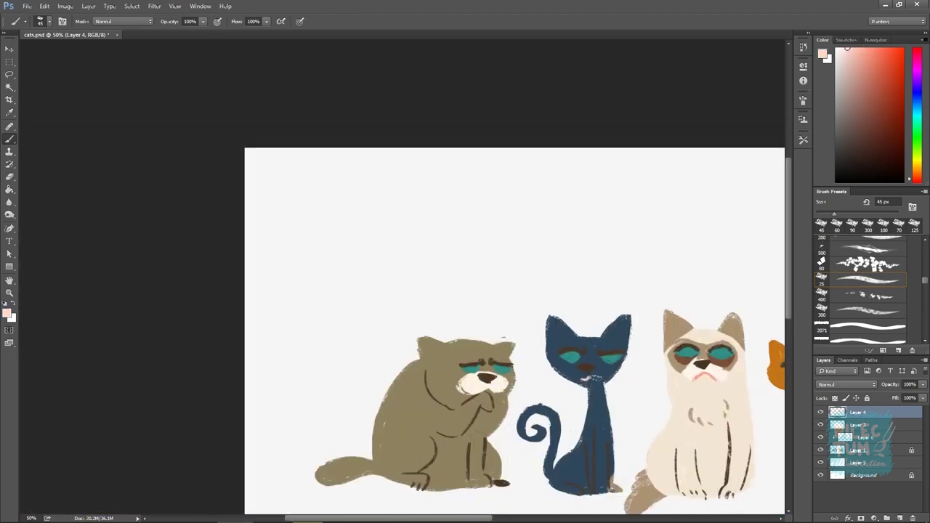
drag(586, 377, 598, 375)
Sample salmon red from the cream cat's mouth, moving between Layers 3, 4 and 1.
key(v)
click(593, 372)
key(Return)
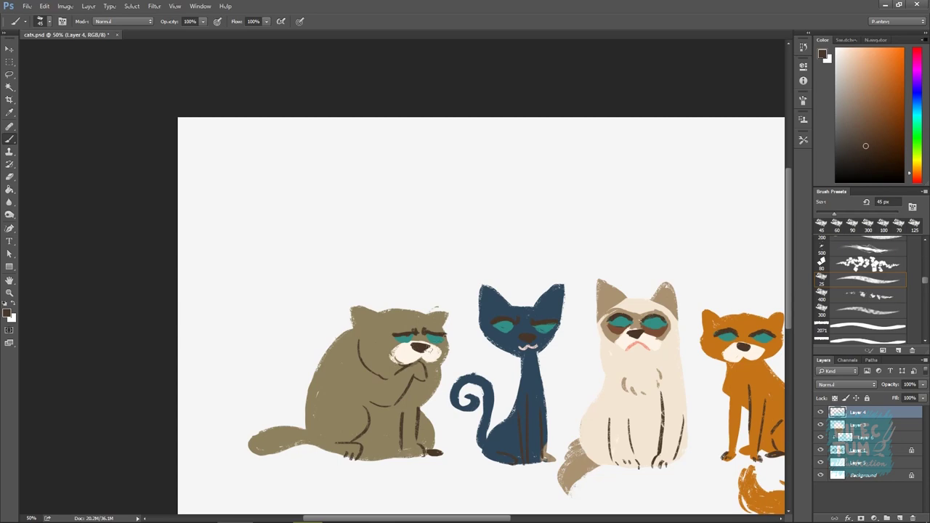
alt+click(640, 342)
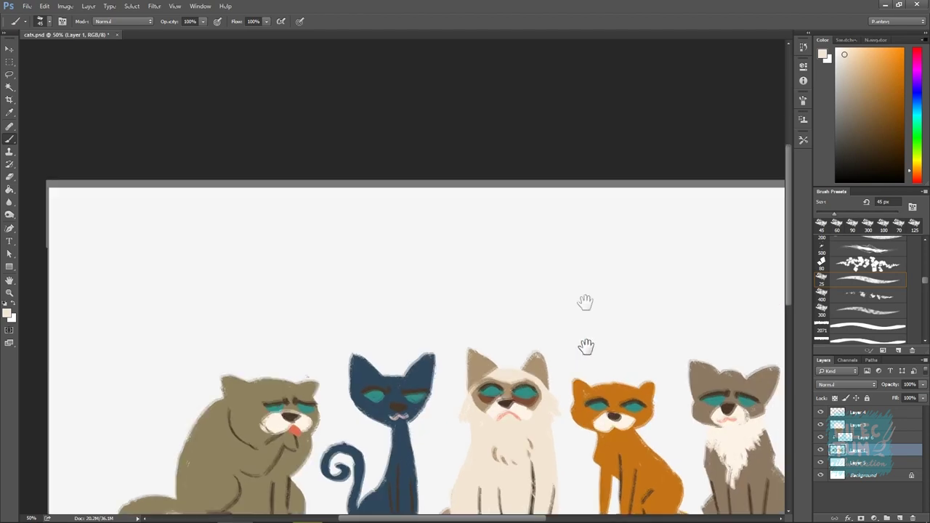
alt+click(513, 306)
click(858, 412)
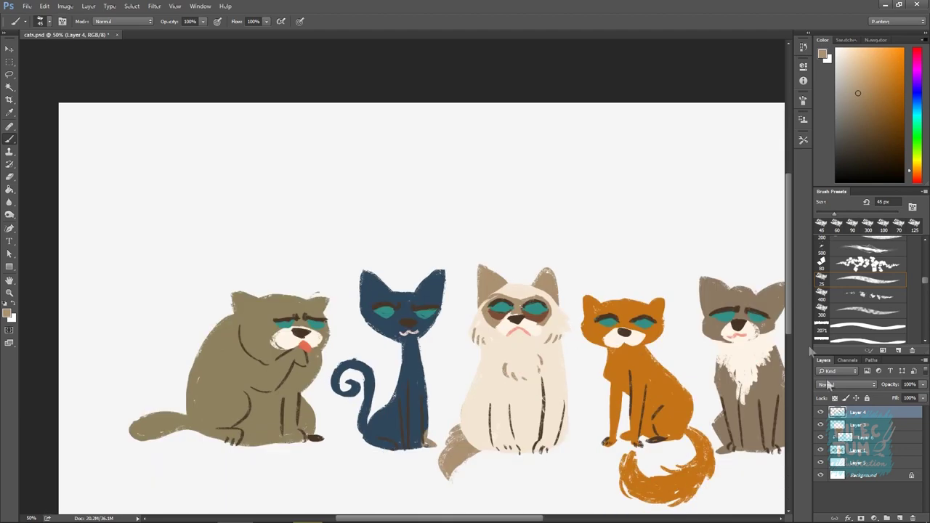
click(858, 449)
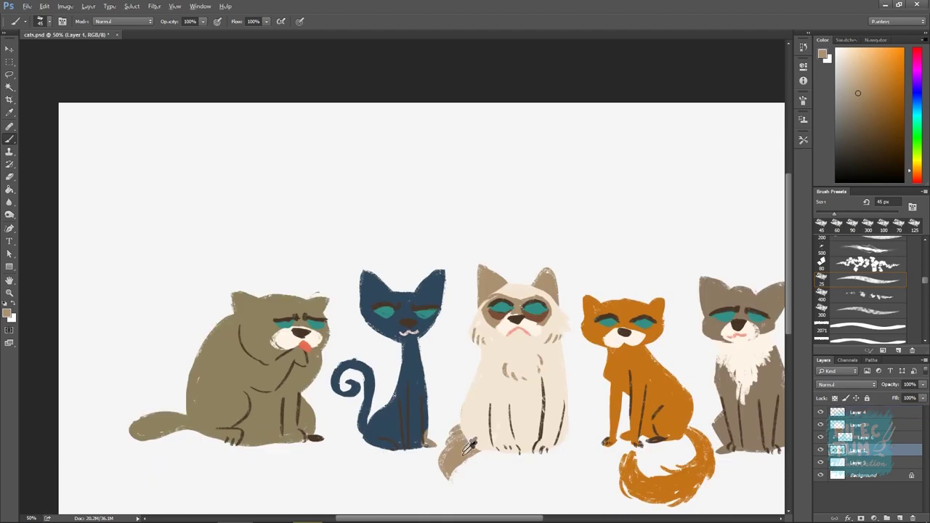
Shade the cream cat's lower body and left side with darker beige.
drag(495, 412, 509, 437)
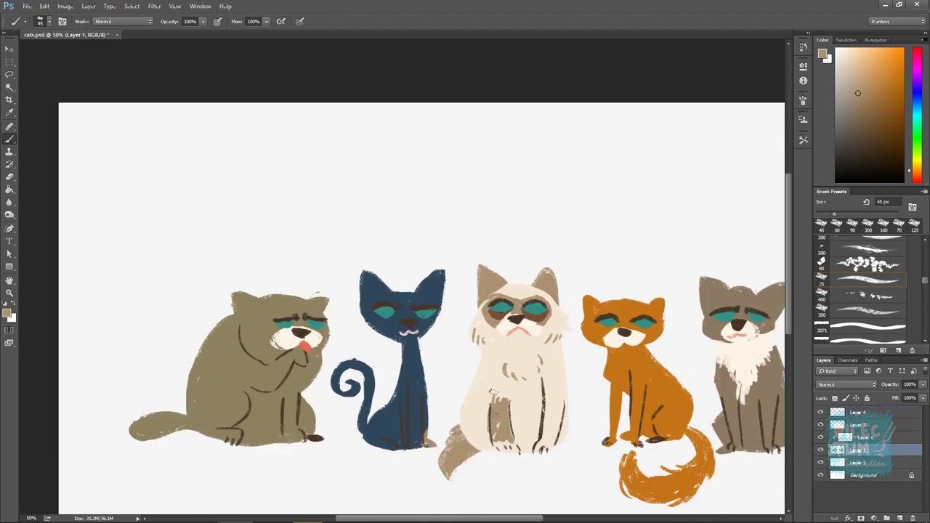
mouse_move(541, 384)
mouse_down()
mouse_move(554, 433)
mouse_move(560, 426)
mouse_up()
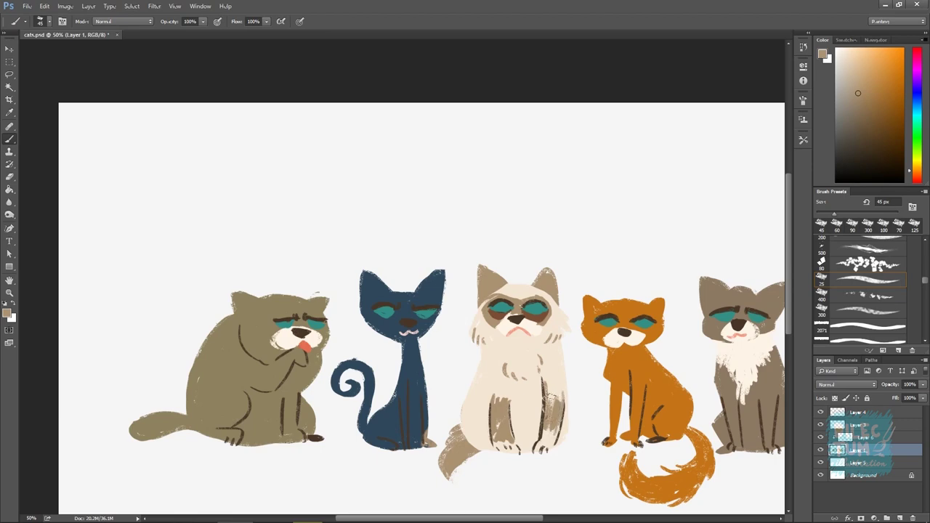
drag(581, 343, 611, 349)
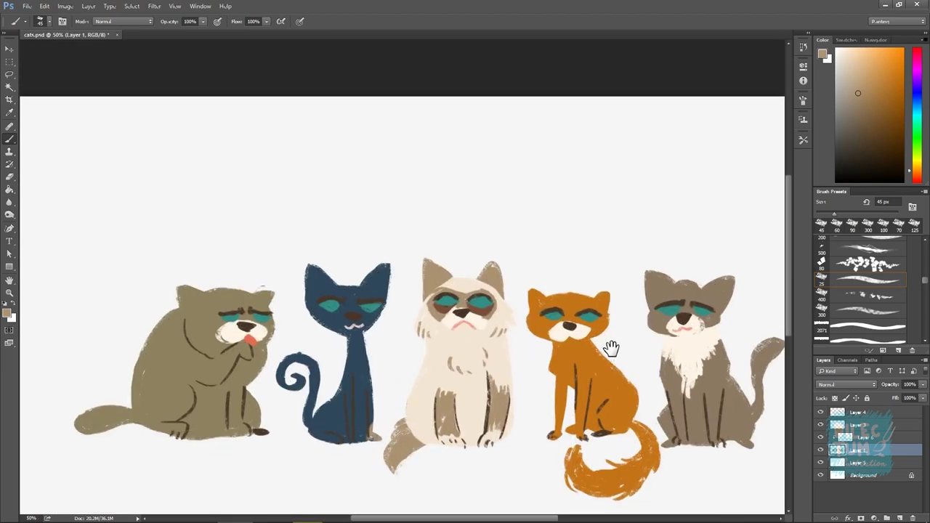
drag(429, 361, 411, 398)
key(ctrl+z)
mouse_move(427, 359)
mouse_down()
mouse_move(415, 398)
mouse_move(436, 434)
mouse_move(429, 429)
mouse_up()
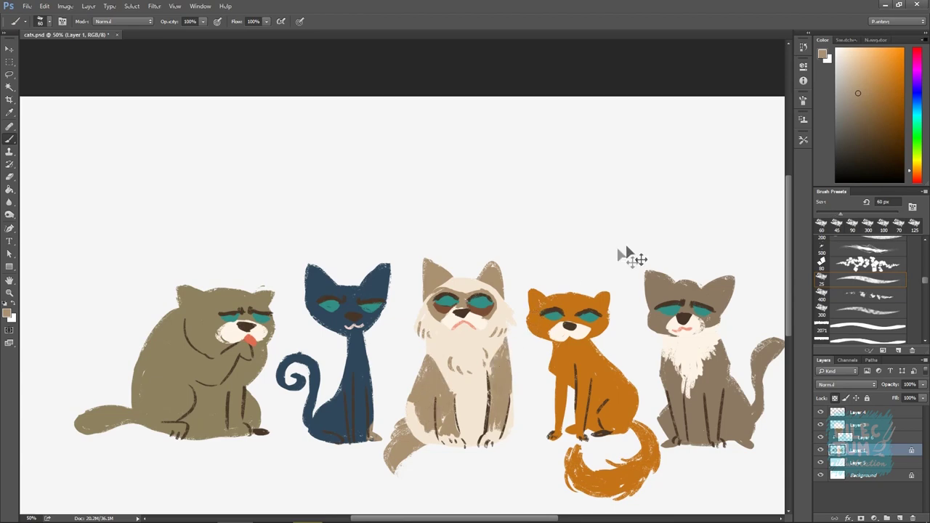
key(ctrl+minus)
key(ctrl+plus)
Add light cream texture strokes over the cat's lower left and legs.
alt+click(473, 359)
mouse_move(451, 356)
mouse_down()
mouse_move(451, 436)
mouse_move(469, 372)
mouse_up()
drag(459, 435, 471, 392)
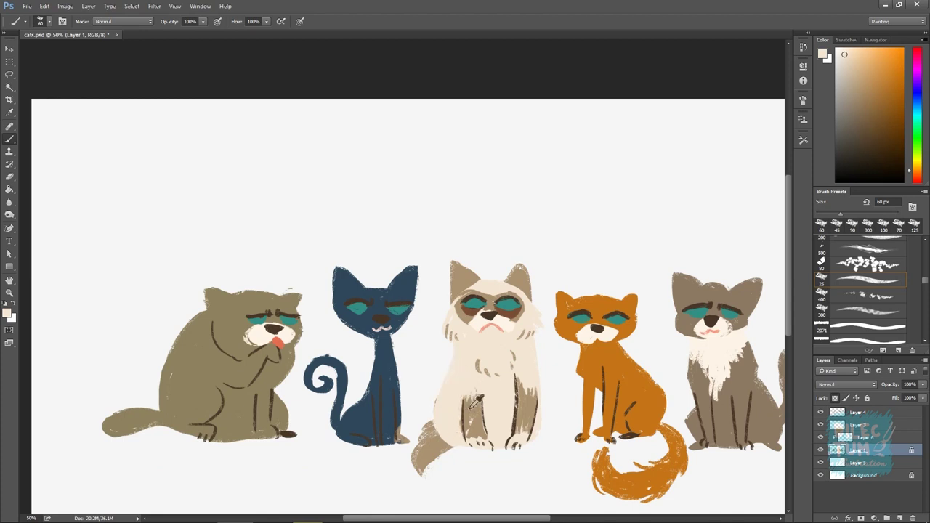
With a 70 px textured brush, paint peach on the lower-left leg and a 100 px peach cheek blush.
drag(925, 282, 921, 326)
click(869, 298)
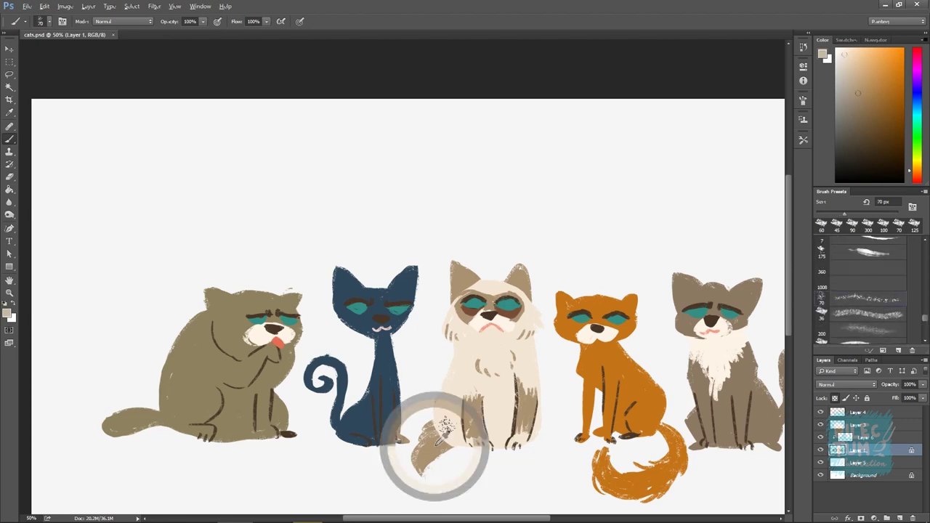
drag(590, 257, 586, 273)
click(856, 59)
click(917, 173)
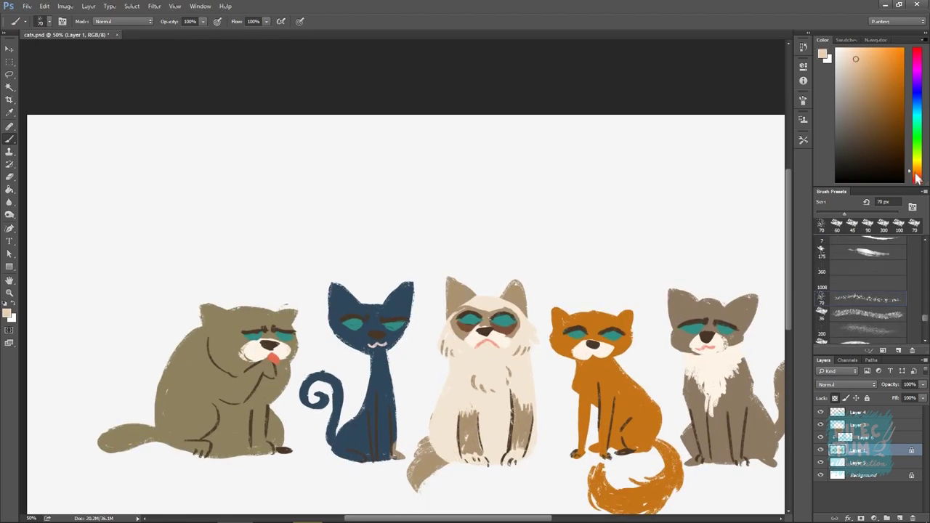
drag(436, 421, 440, 447)
key(bracketright)
key(bracketright)
key(bracketright)
drag(536, 337, 525, 342)
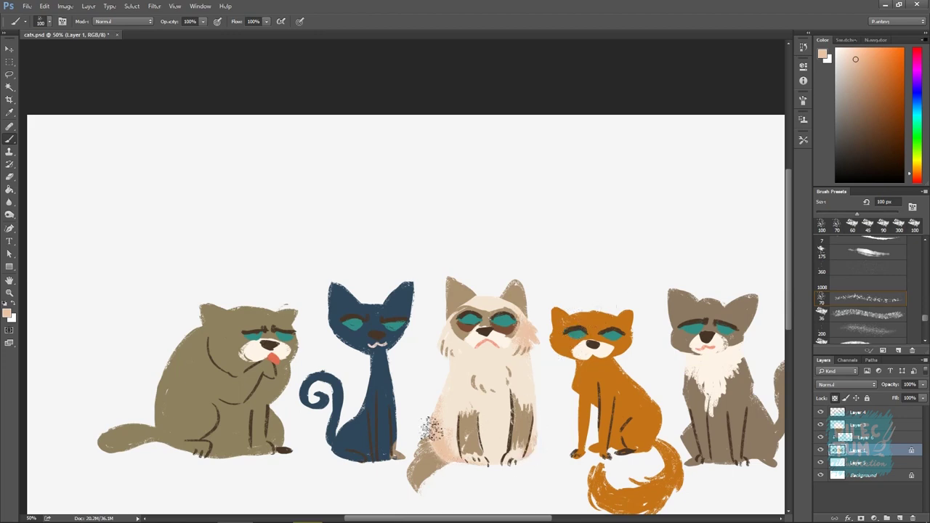
Paint dark tan stripes on the cream cat's tail with a 60 px brush on Layer 4.
alt+click(439, 455)
key(bracketleft)
key(bracketleft)
key(bracketleft)
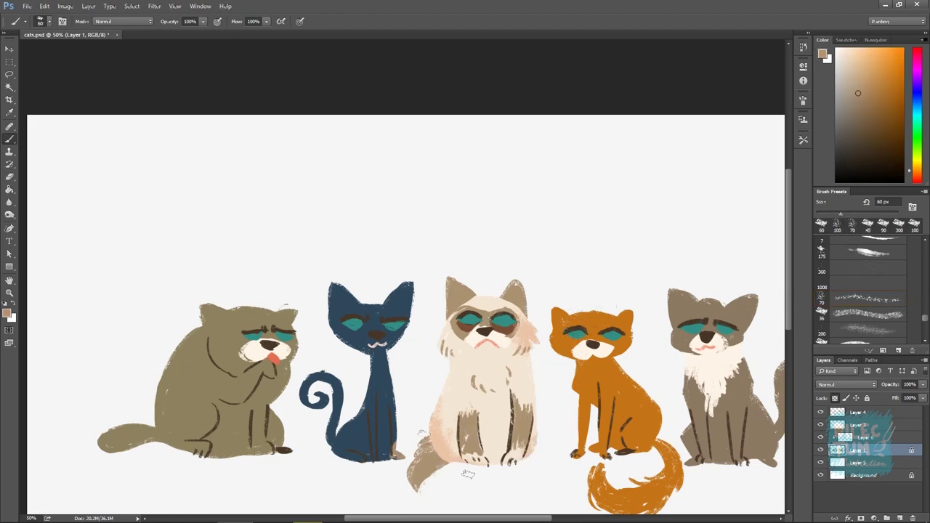
drag(424, 433, 489, 408)
click(874, 119)
click(858, 412)
drag(480, 455, 491, 418)
drag(600, 363, 596, 388)
drag(569, 360, 559, 371)
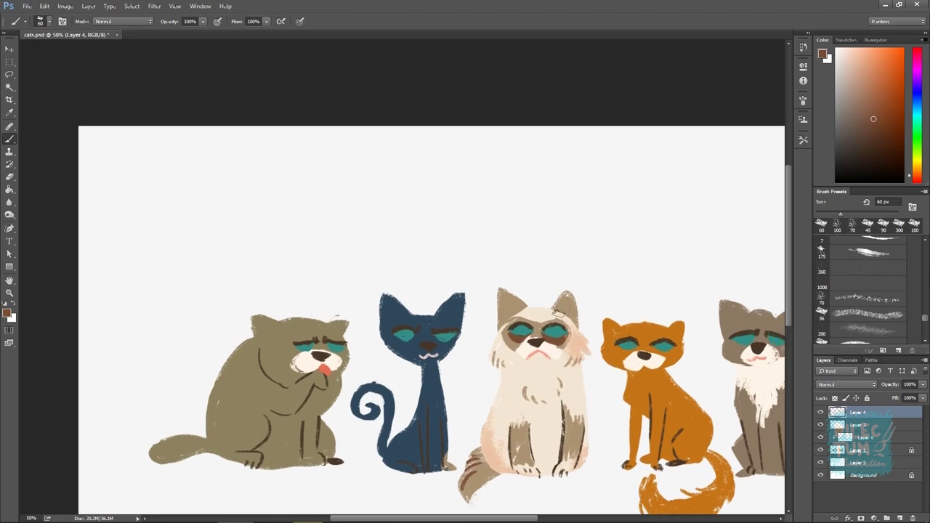
alt+click(578, 343)
Paint light peach inside both of the cream cat's ears.
drag(561, 314, 567, 298)
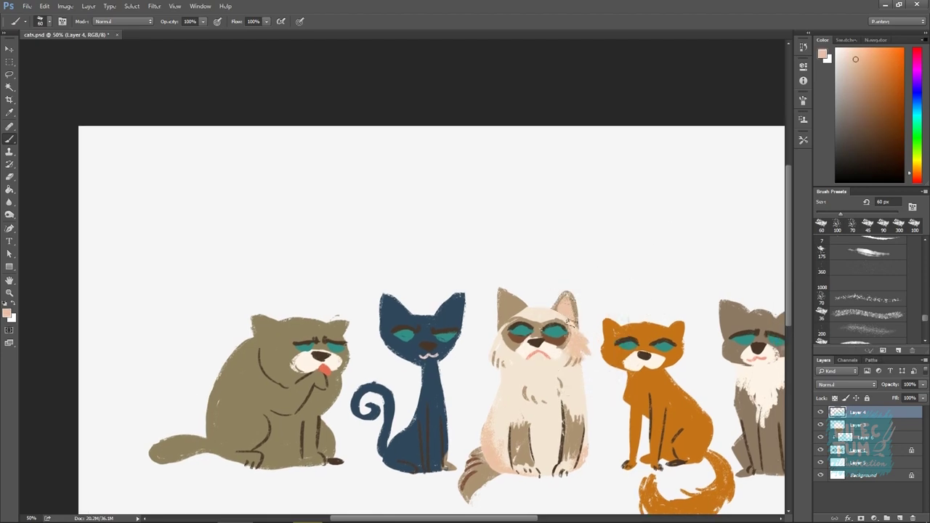
mouse_move(510, 299)
mouse_down()
mouse_move(514, 316)
mouse_move(570, 292)
mouse_up()
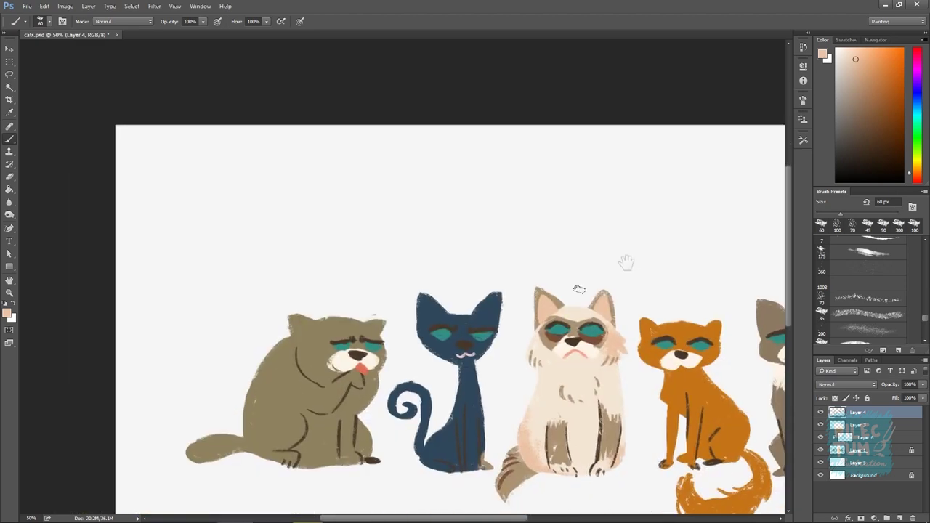
drag(626, 257, 624, 280)
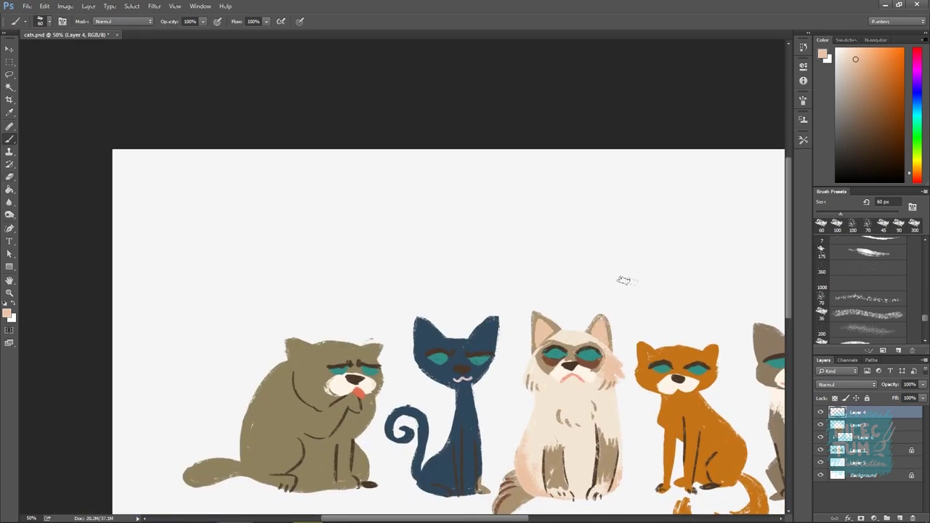
Dab dark brown into the right eye with a 40 px brush, then erase the stray dab.
alt+click(580, 358)
key(bracketleft)
key(bracketleft)
drag(599, 276, 555, 288)
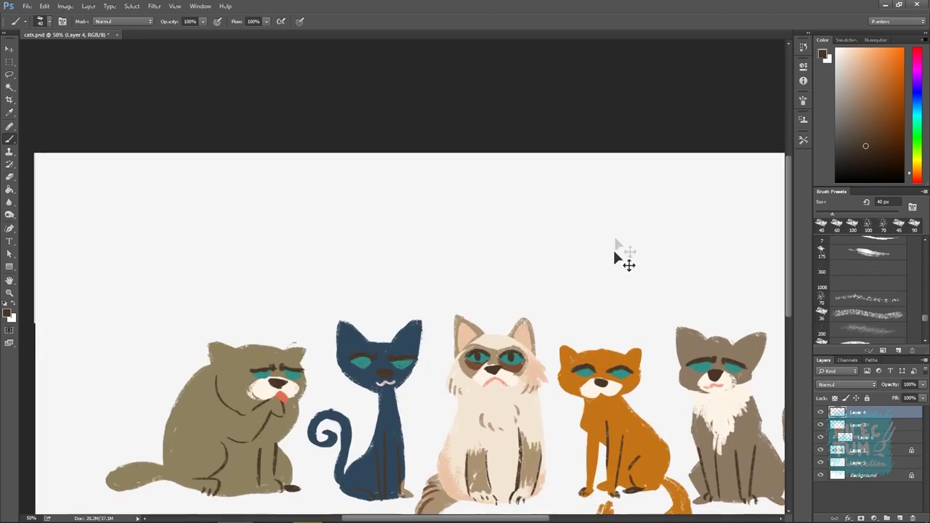
key(ctrl+plus)
click(549, 367)
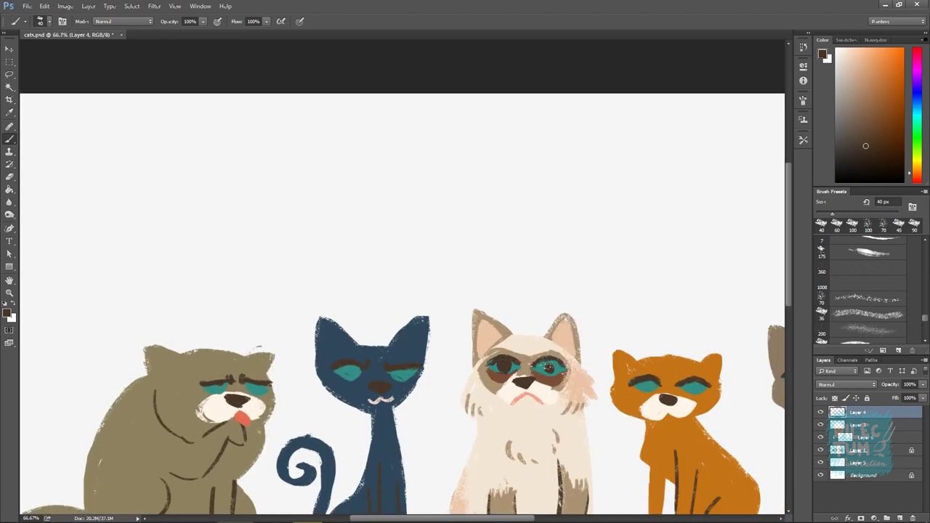
drag(602, 321, 603, 327)
key(e)
key(bracketright)
key(bracketright)
key(bracketright)
drag(578, 367, 560, 370)
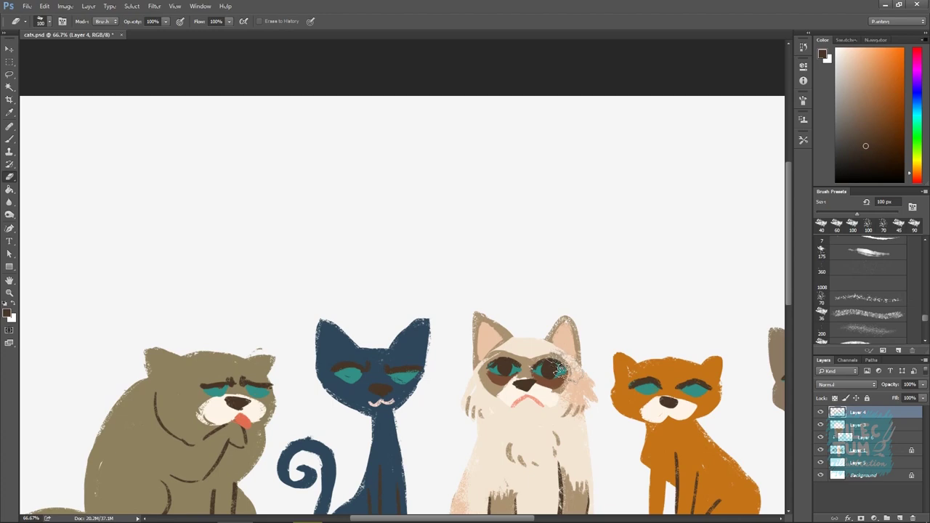
drag(538, 324, 527, 324)
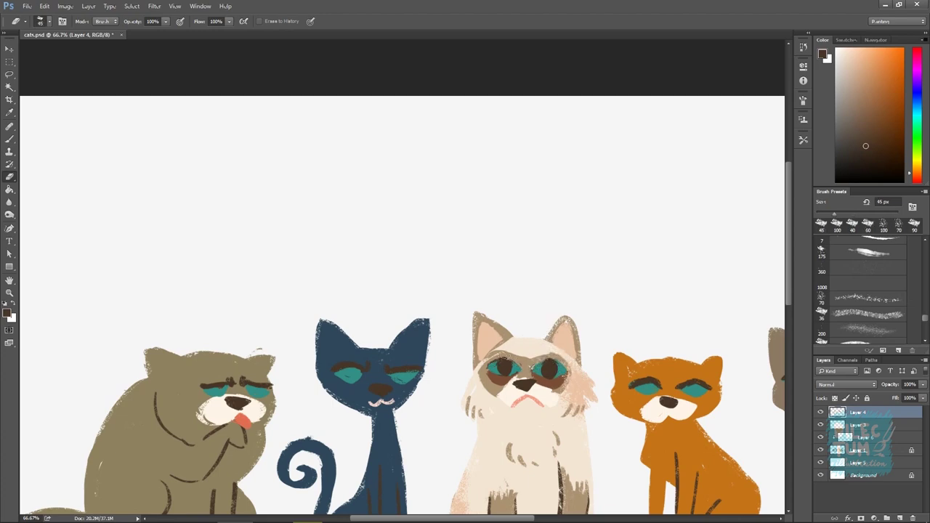
key(b)
Dot a white highlight on the cream cat's right eye.
mouse_move(501, 363)
mouse_down()
mouse_move(658, 245)
mouse_move(833, 282)
mouse_up()
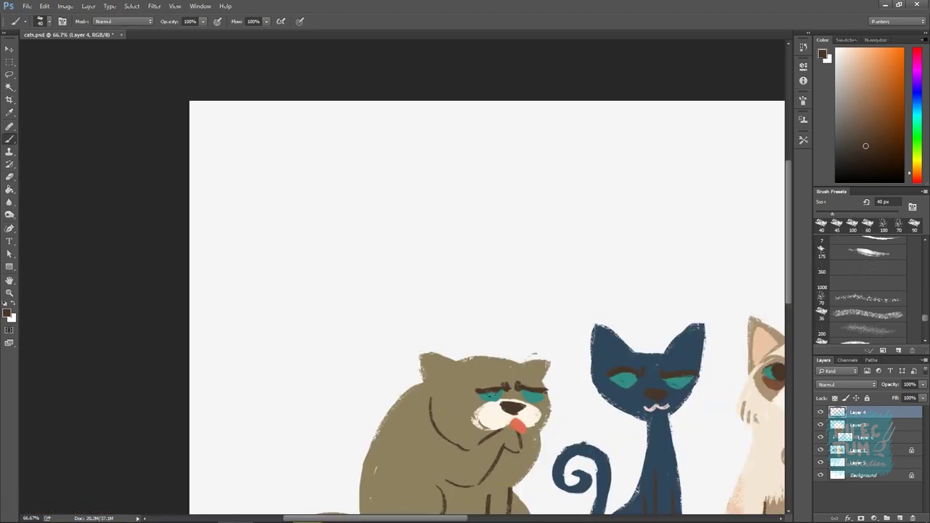
drag(495, 395, 248, 373)
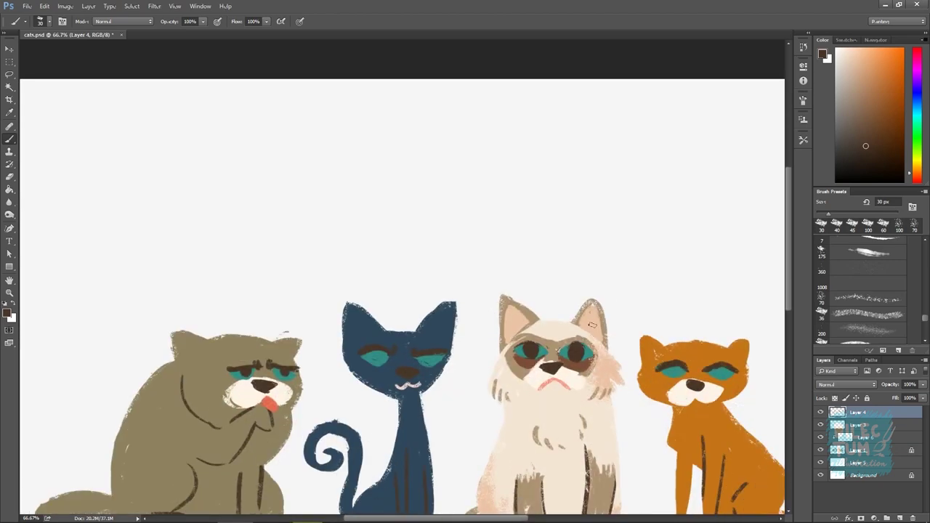
key(e)
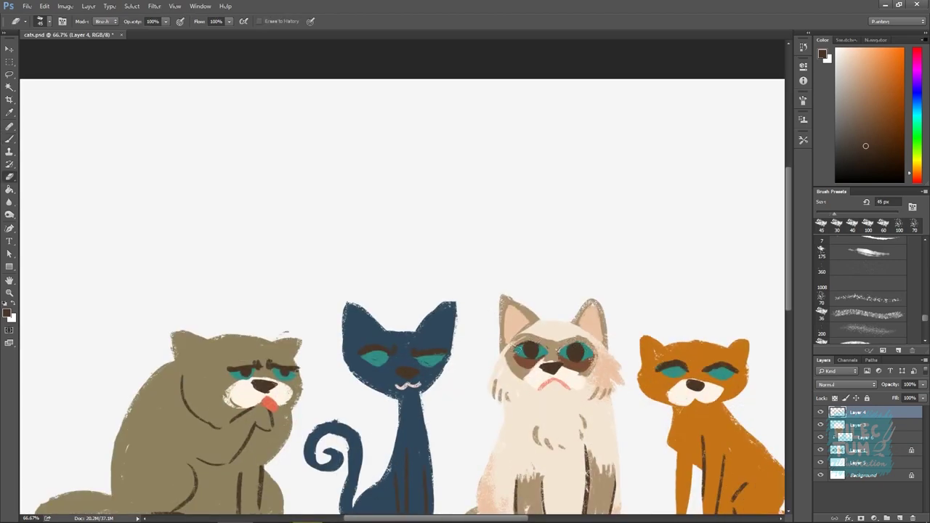
key(b)
alt+click(586, 280)
click(583, 352)
mouse_move(594, 281)
mouse_down()
mouse_move(574, 328)
mouse_move(650, 269)
mouse_up()
Sample brown and teal colours from the cream cat's eye patch and eye.
alt+click(491, 394)
alt+click(565, 311)
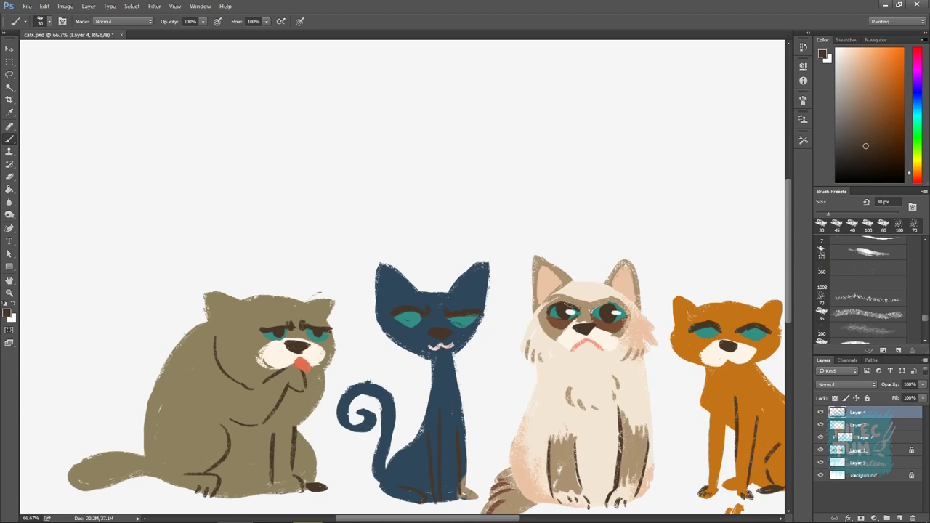
mouse_move(564, 307)
mouse_down()
mouse_move(550, 318)
mouse_move(595, 313)
mouse_up()
alt+click(549, 317)
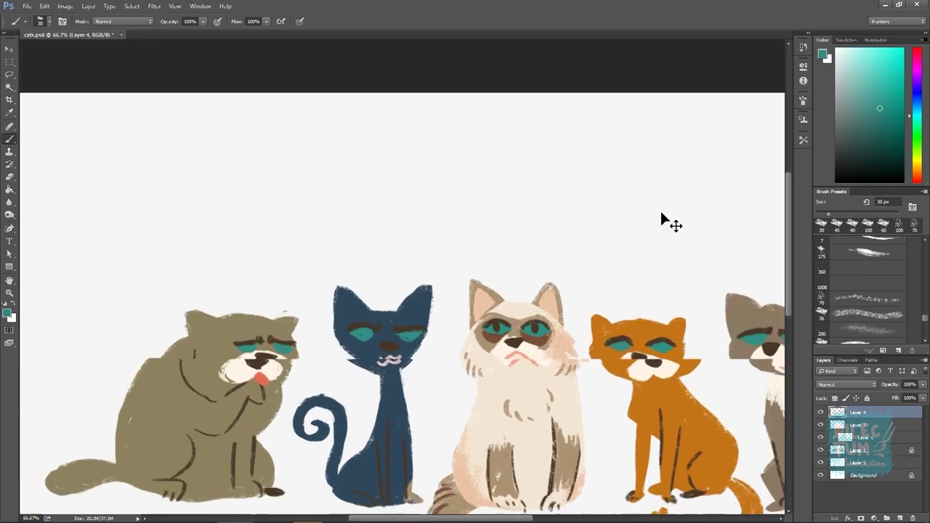
key(e)
drag(605, 276, 617, 305)
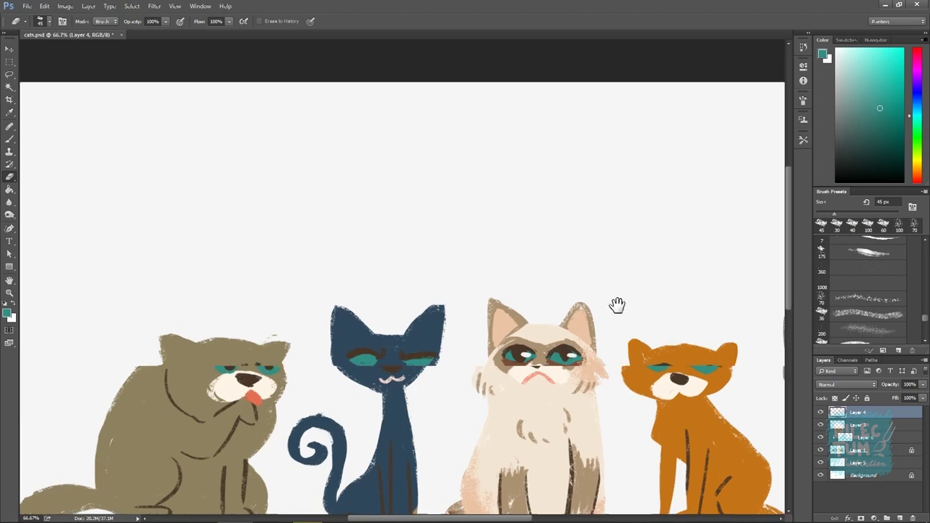
key(b)
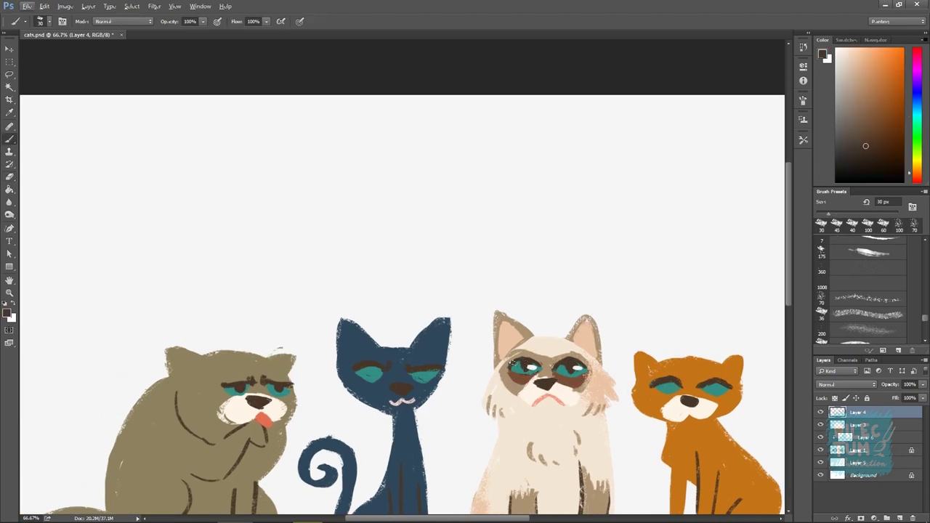
drag(629, 332, 619, 348)
key(e)
key(b)
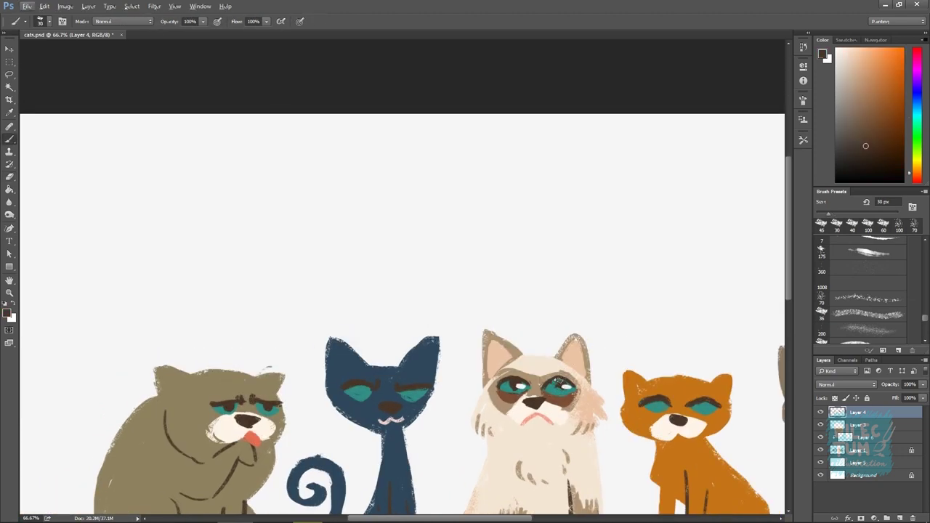
Dab white eye highlights, then erase the misplaced white dab on the left eye.
key(x)
mouse_move(670, 312)
mouse_down()
mouse_move(617, 322)
mouse_move(628, 297)
mouse_up()
click(506, 355)
key(x)
key(e)
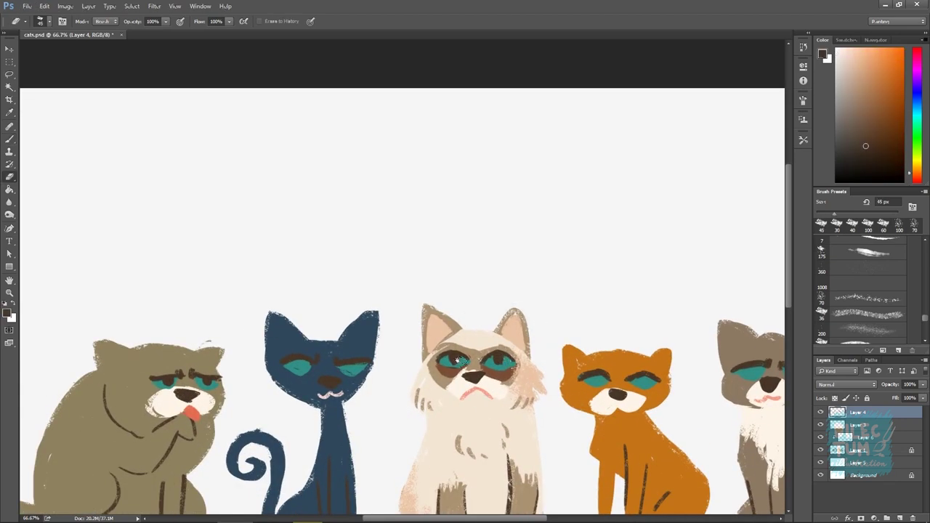
click(457, 359)
Repaint a white highlight on the cream cat's left eye.
key(b)
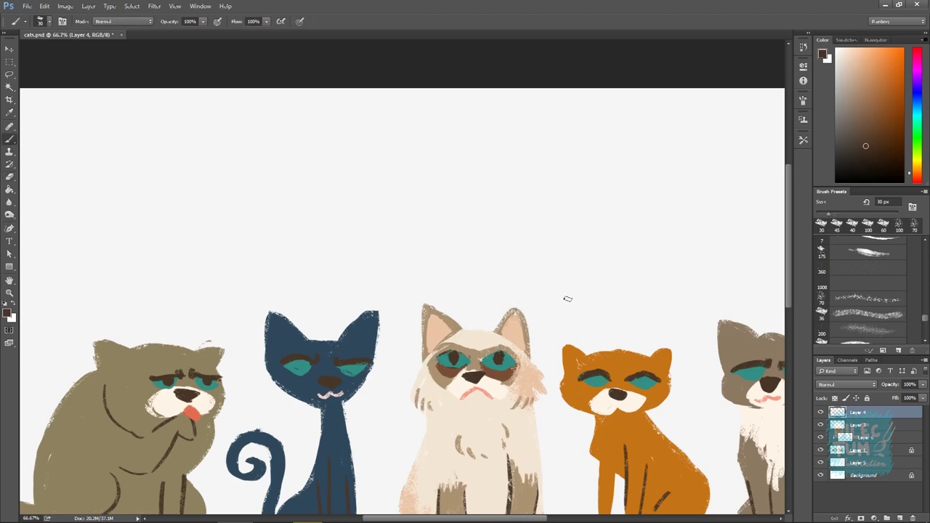
key(x)
click(458, 359)
key(x)
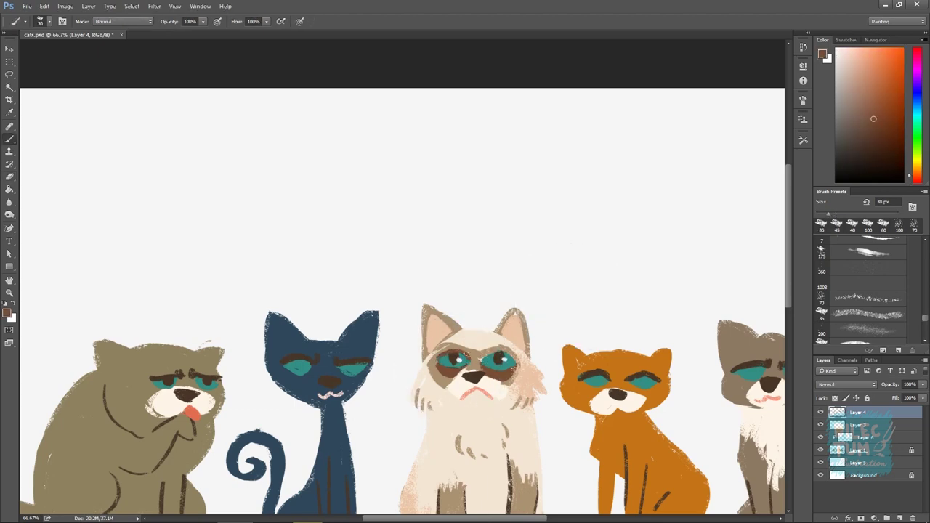
key(ctrl+minus)
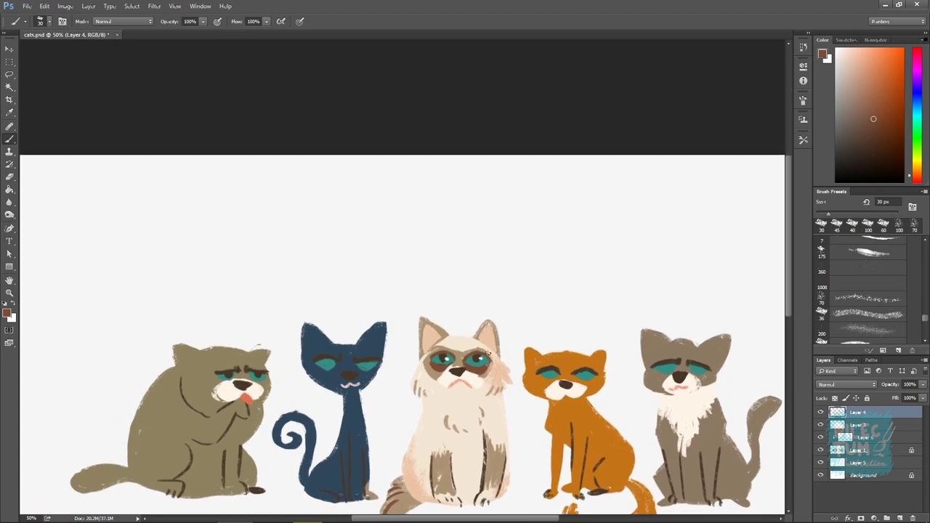
key(ctrl+plus)
key(x)
mouse_move(395, 370)
mouse_down()
mouse_move(472, 320)
mouse_move(453, 305)
mouse_up()
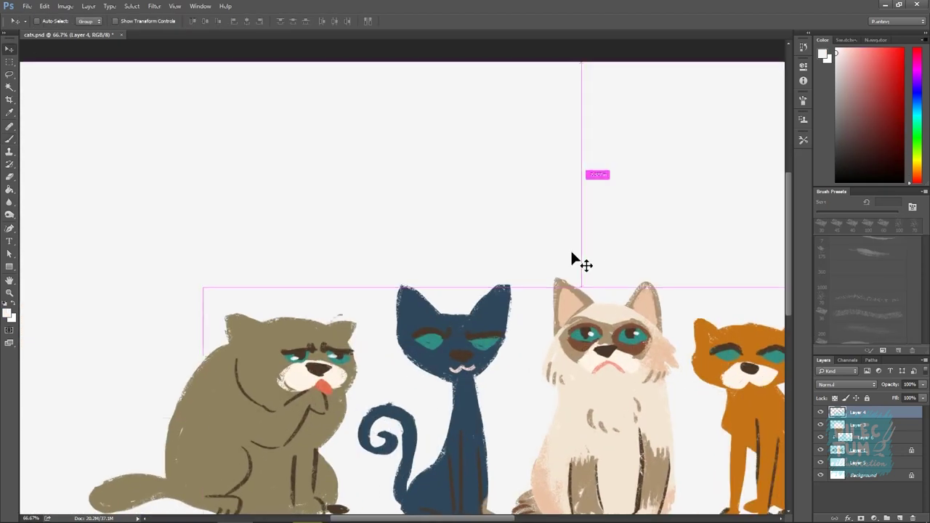
Paint teal rings around the orange cat's eyes.
key(x)
drag(480, 272, 518, 291)
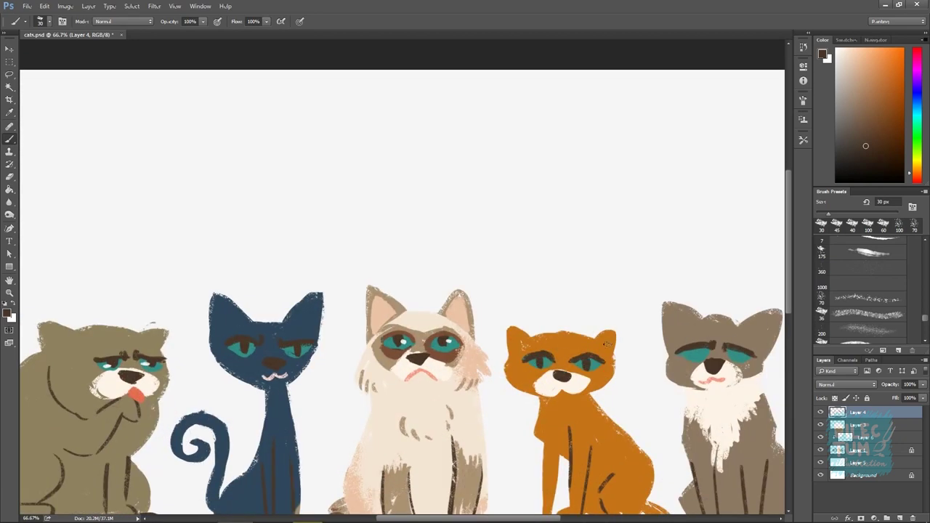
drag(699, 359, 667, 360)
key(e)
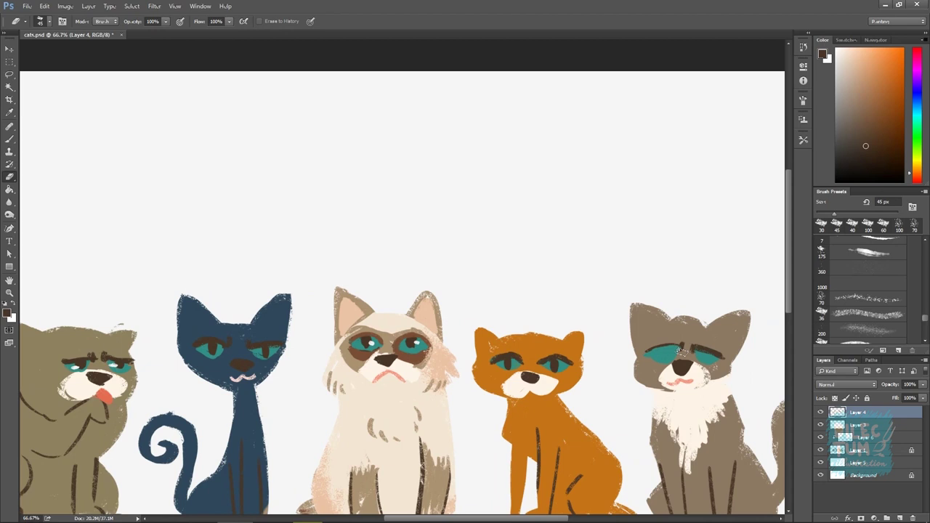
key(b)
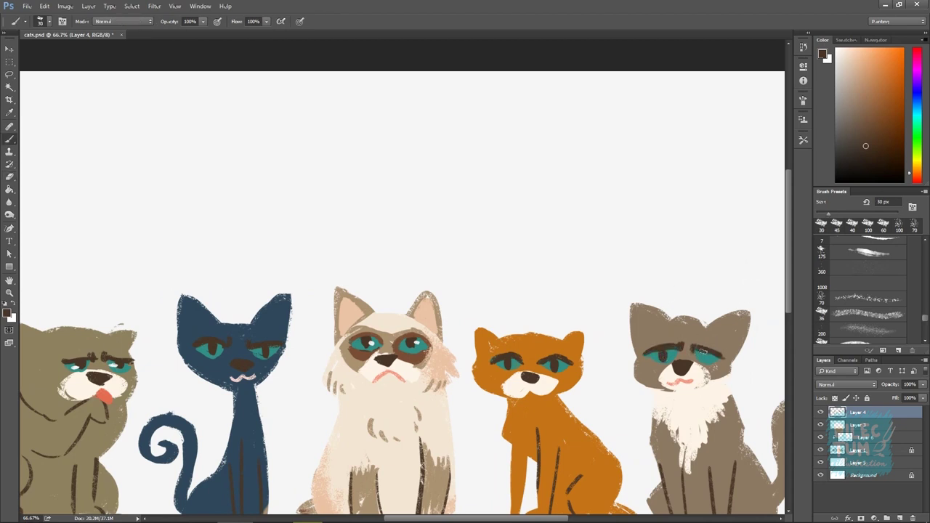
key(e)
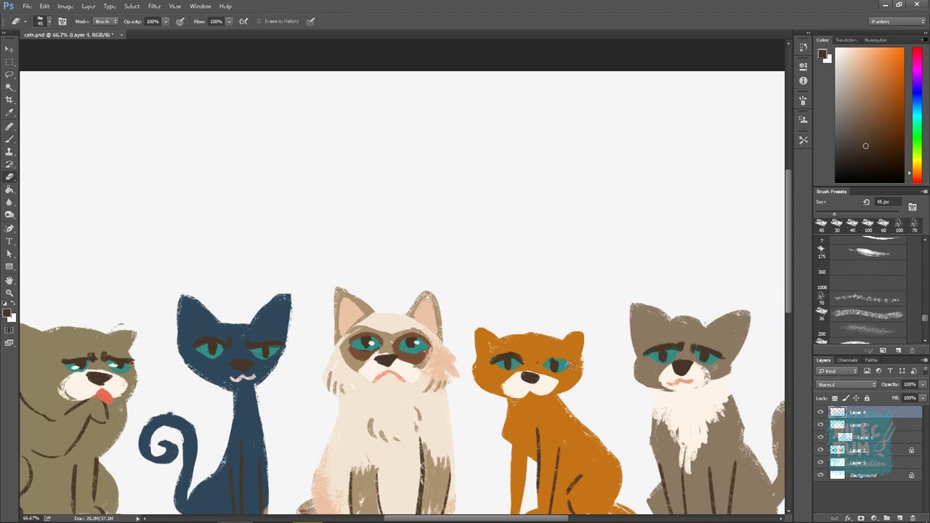
key(b)
click(857, 425)
alt+click(552, 360)
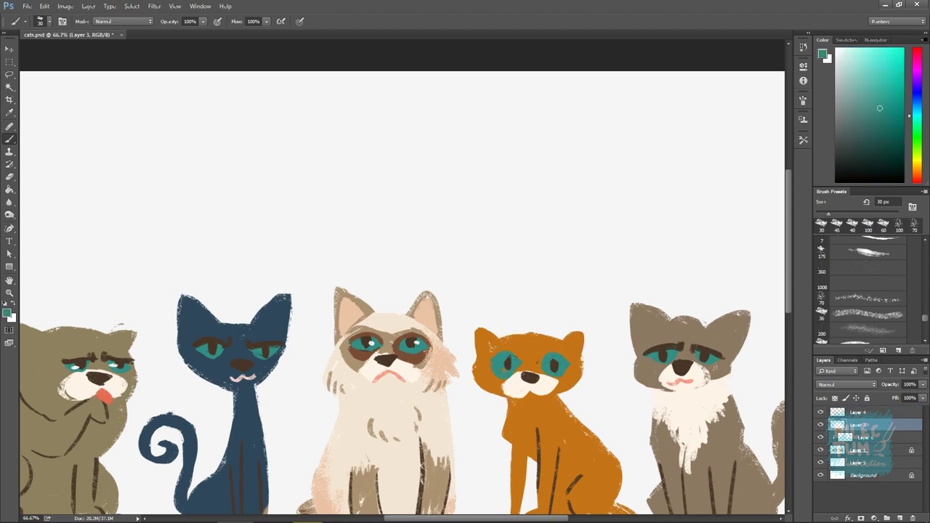
On the upper layer, paint a dark brown pupil with a white highlight in the orange cat's eye.
key(alt+bracketright)
alt+click(556, 362)
drag(555, 362, 554, 365)
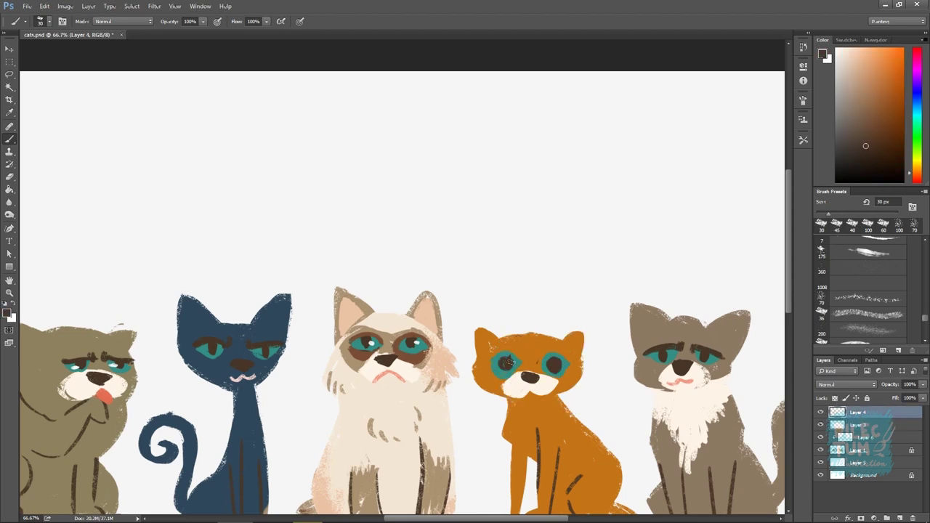
alt+click(617, 281)
click(558, 364)
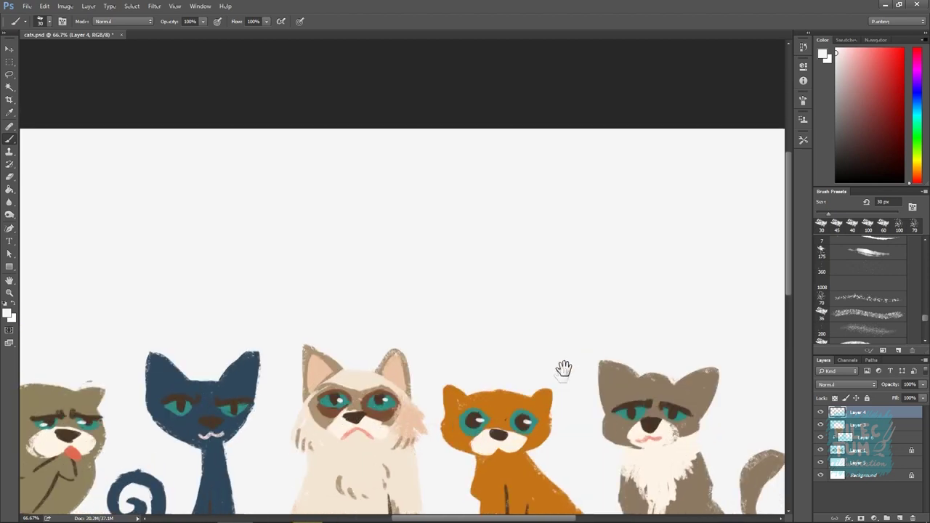
drag(562, 370, 625, 327)
drag(591, 380, 678, 289)
Sample eye-ring teal and muzzle white on the eye-ring layer, toggling the eraser.
alt+click(616, 288)
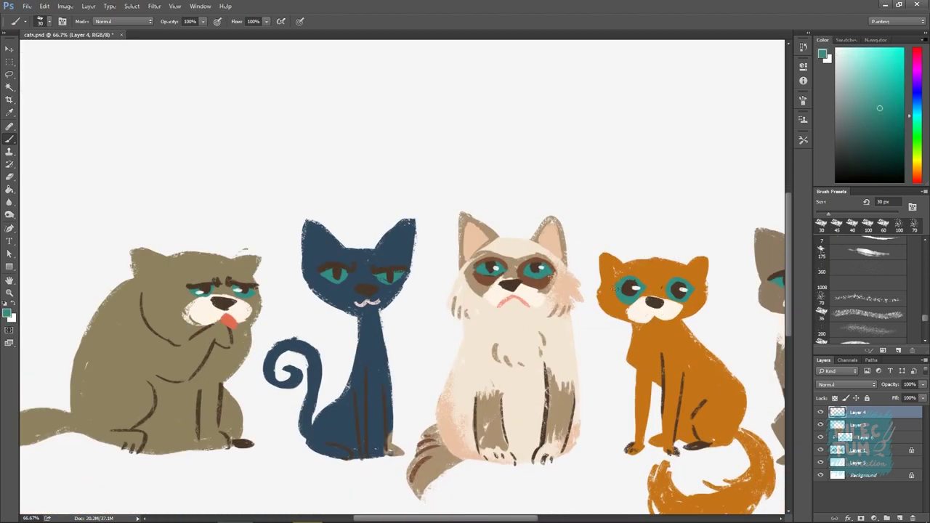
key(alt+bracketleft)
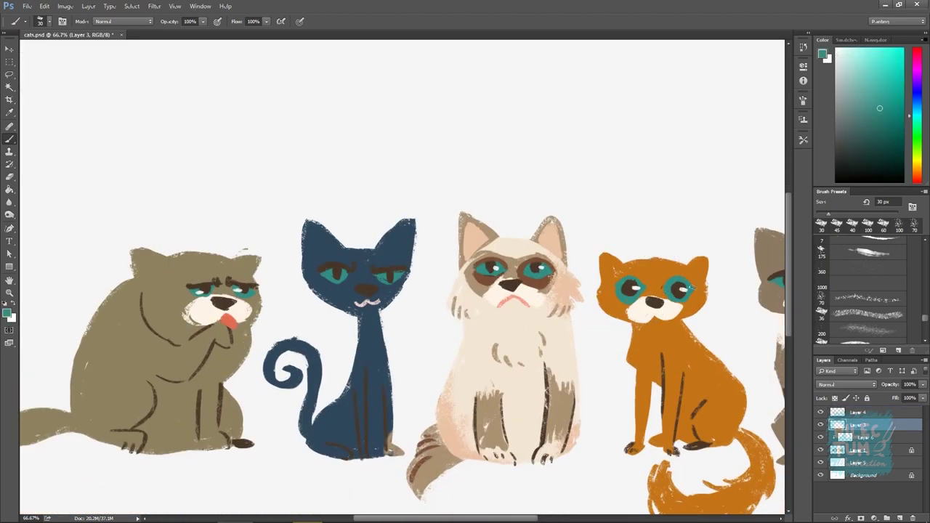
alt+click(672, 308)
key(e)
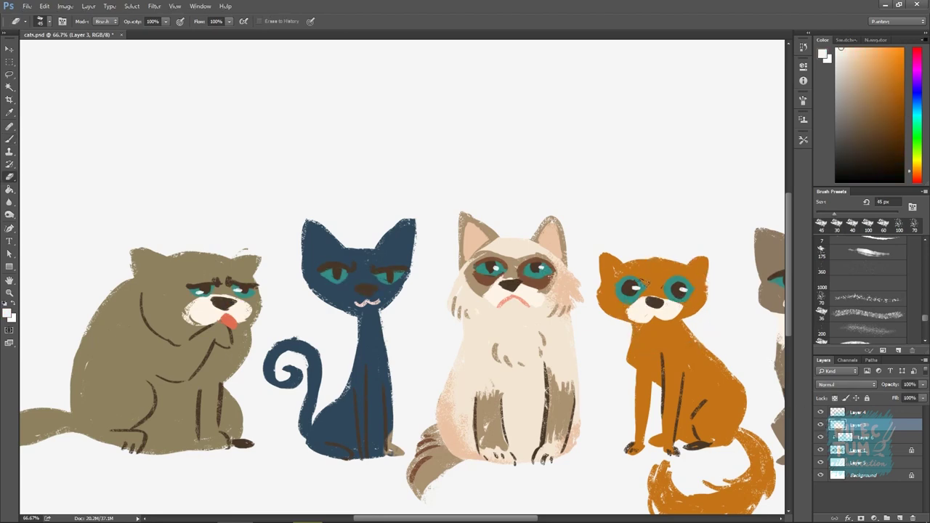
key(b)
alt+click(631, 290)
key(e)
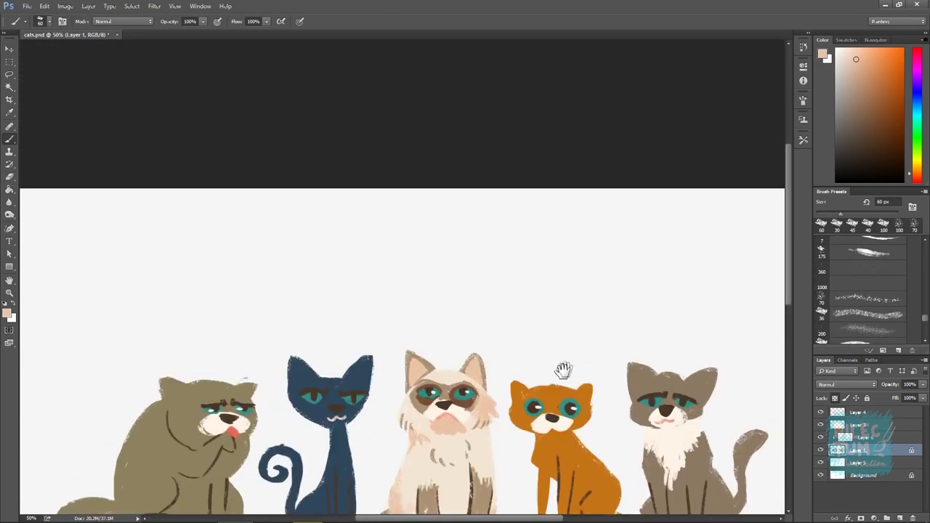
Stroke soft peach fur across the cream cat's chest.
drag(564, 371, 613, 302)
mouse_move(469, 347)
mouse_down()
mouse_move(513, 392)
mouse_move(537, 370)
mouse_up()
drag(604, 272, 584, 310)
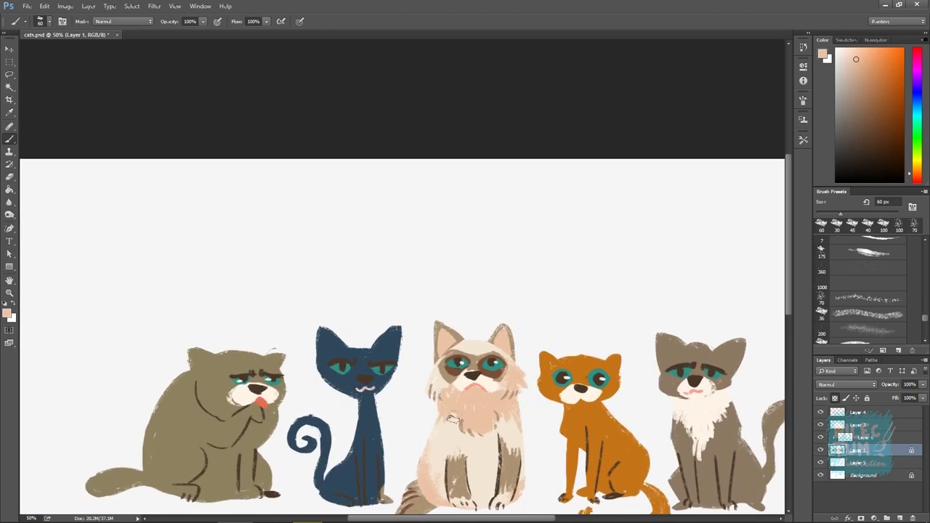
drag(586, 312, 526, 301)
Save the document and pick salmon pink on the top drawing layer.
key(ctrl+s)
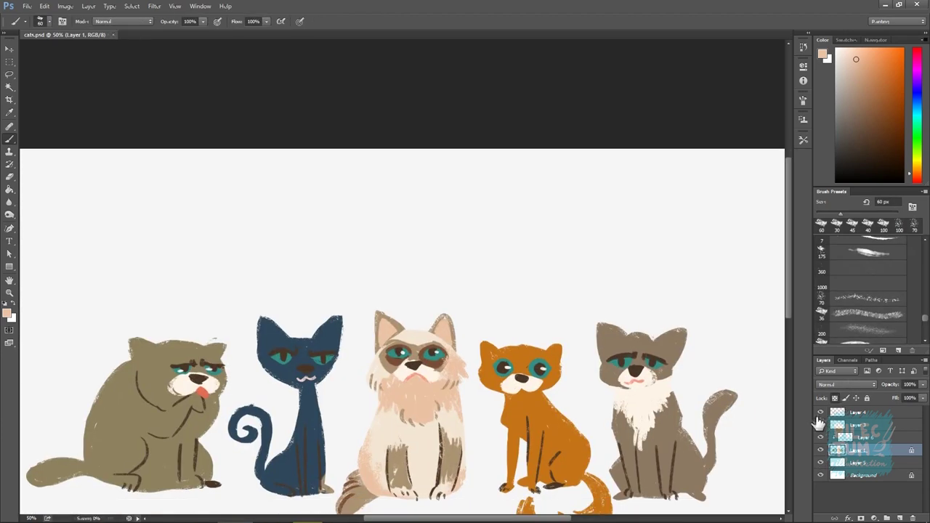
click(857, 412)
click(862, 54)
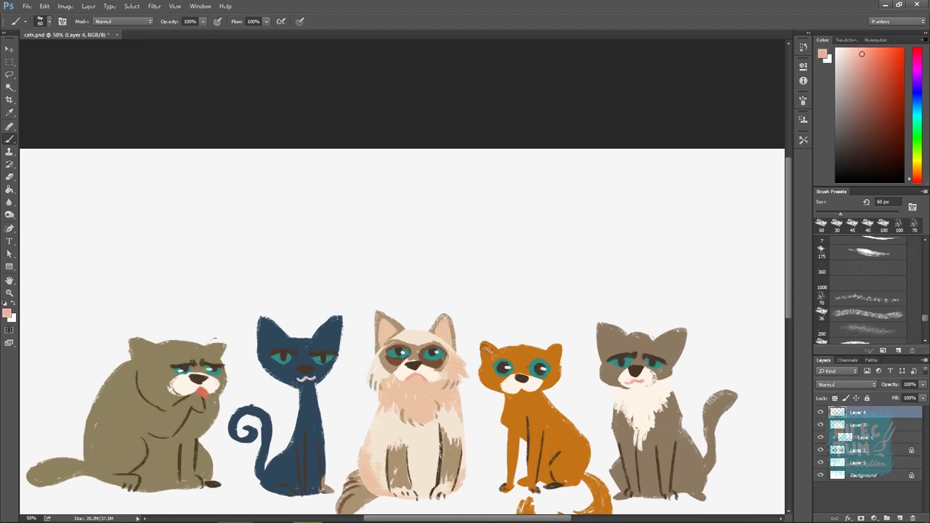
Paint pink inside the grey and black cats' ears, erasing spill in one ear.
drag(627, 261, 615, 303)
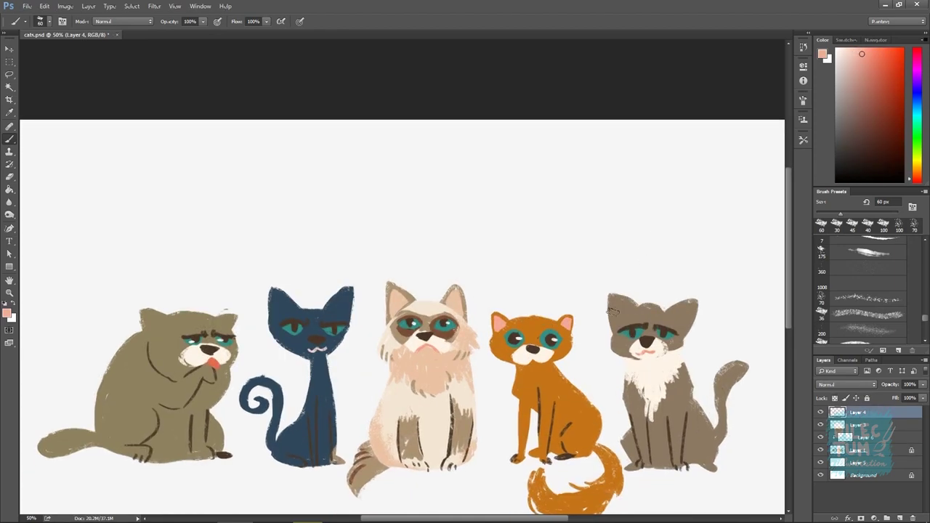
drag(676, 313, 680, 320)
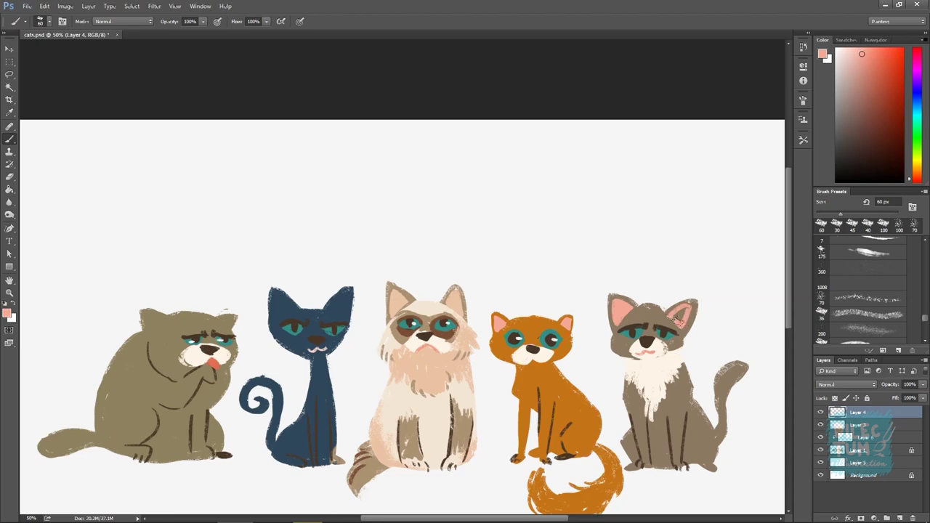
drag(552, 178, 701, 236)
mouse_move(485, 353)
mouse_down()
mouse_move(494, 362)
mouse_move(497, 350)
mouse_up()
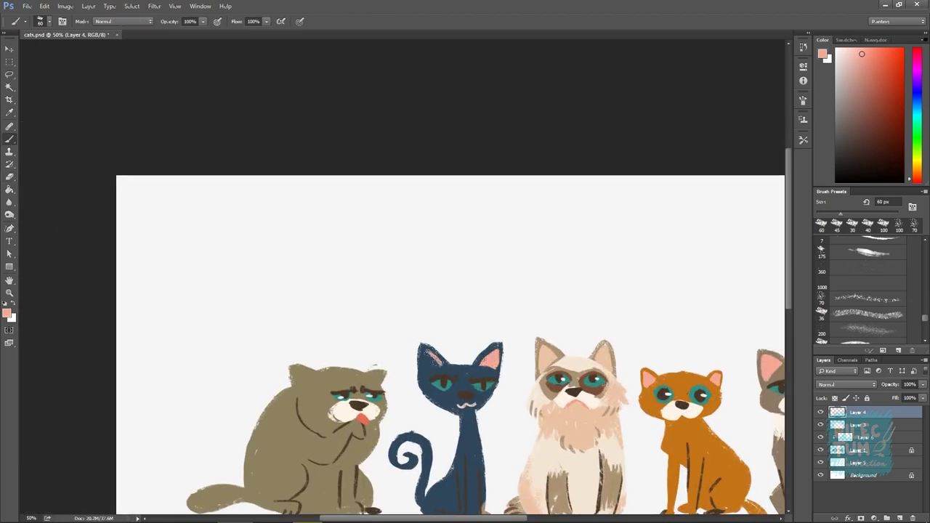
key(e)
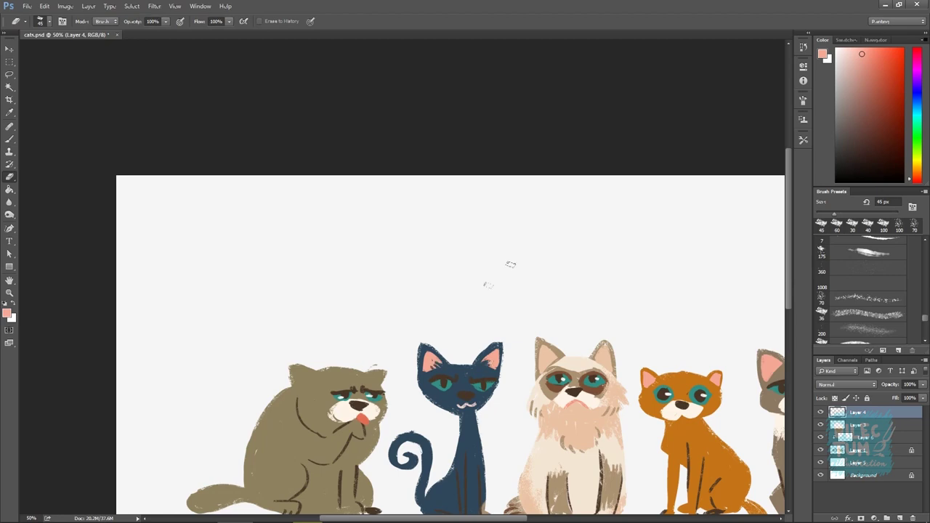
drag(523, 341, 623, 308)
key(b)
Paint pink inside the calico cat's ear and erase any overspill.
drag(397, 338, 405, 341)
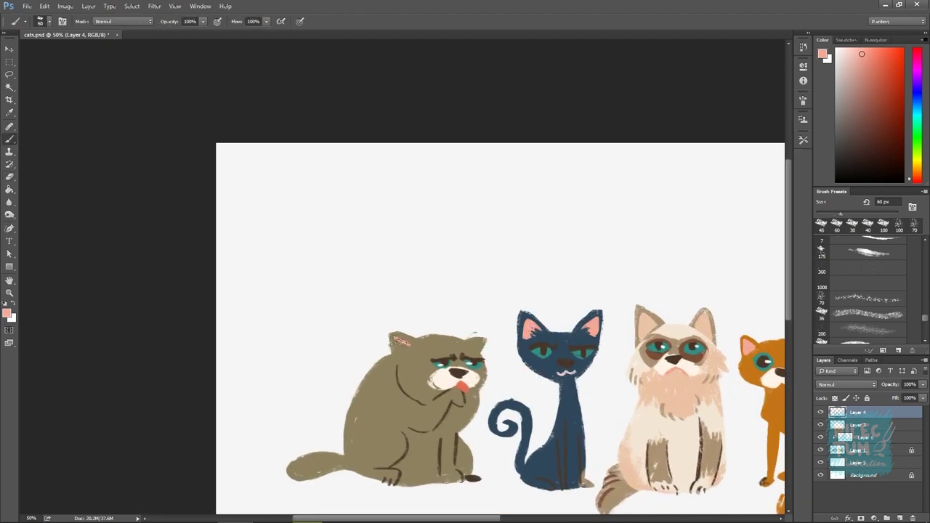
drag(577, 313, 492, 333)
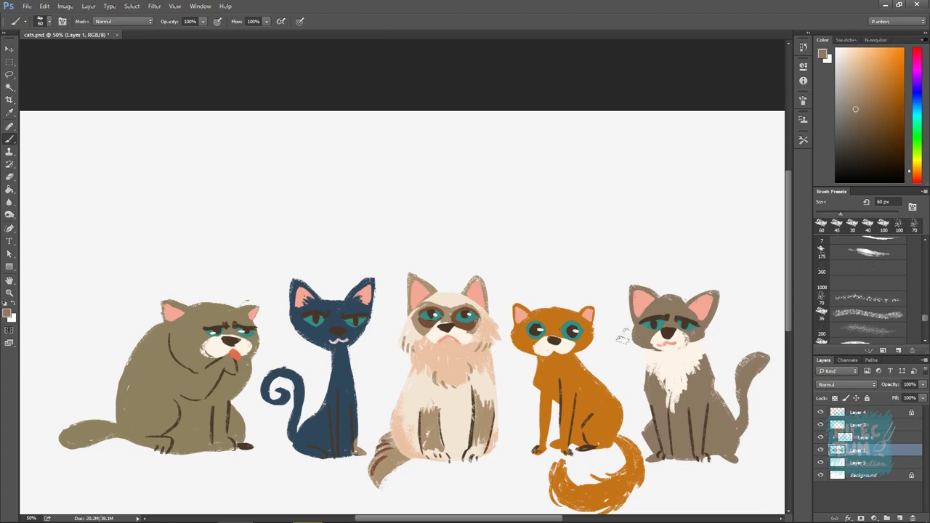
drag(695, 352, 638, 404)
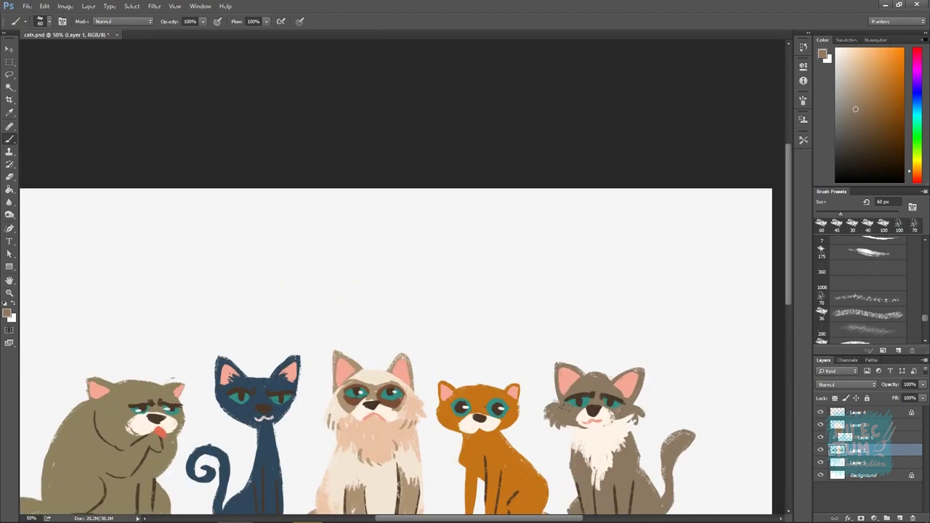
key(e)
drag(655, 380, 703, 350)
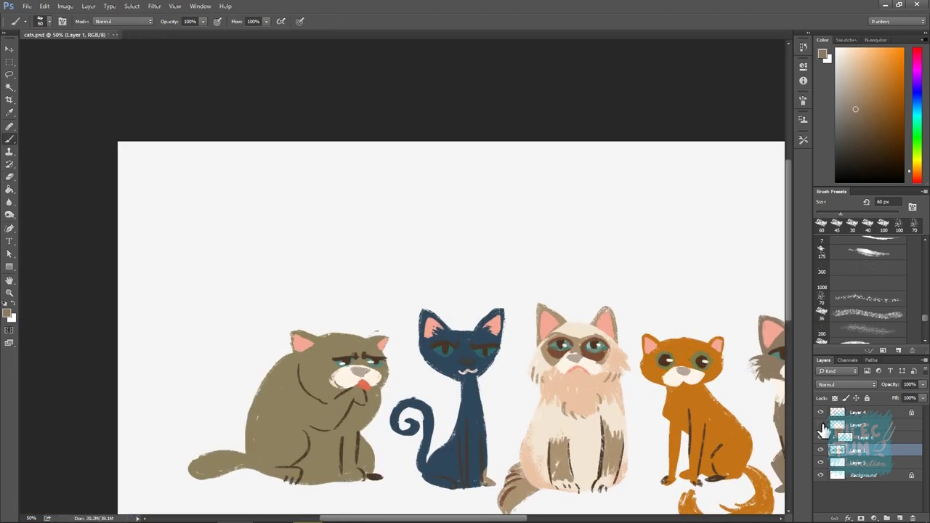
click(858, 426)
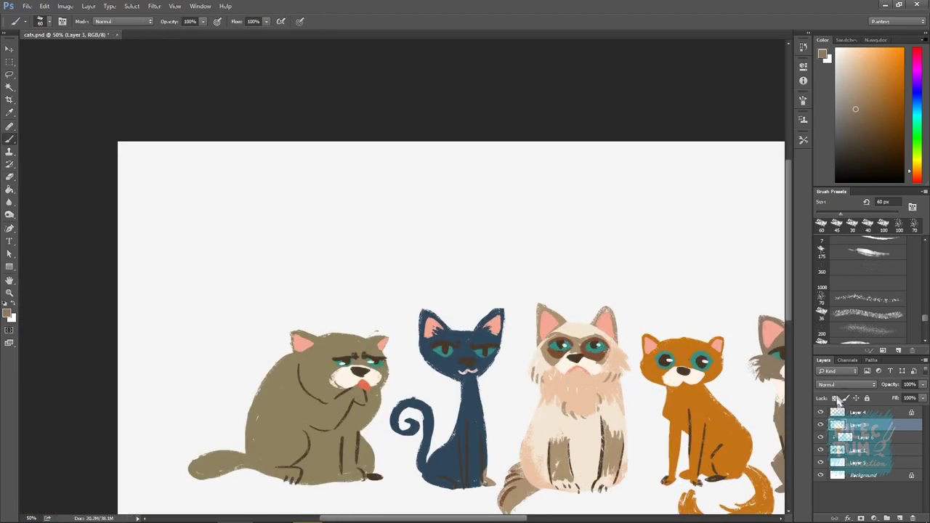
Recolour the black cat's eyes yellow-orange and the grey cat's eyes green.
click(916, 167)
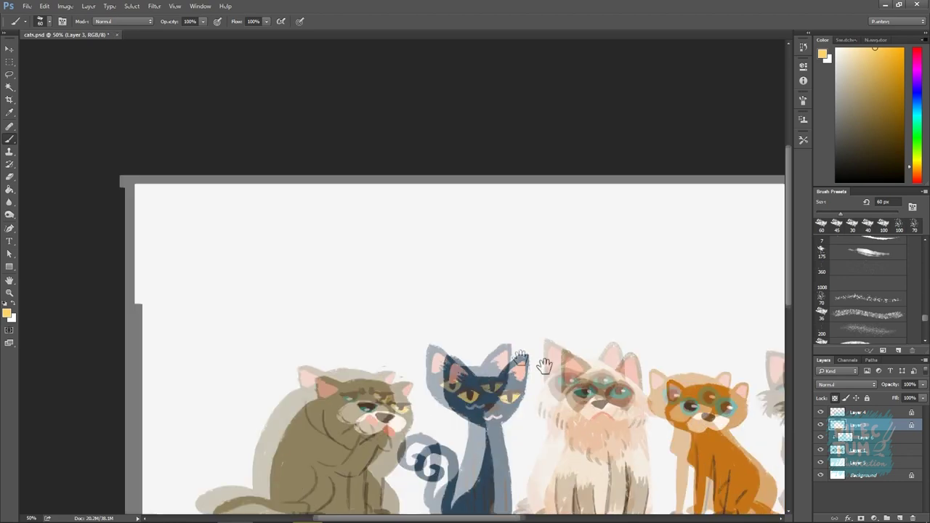
click(916, 175)
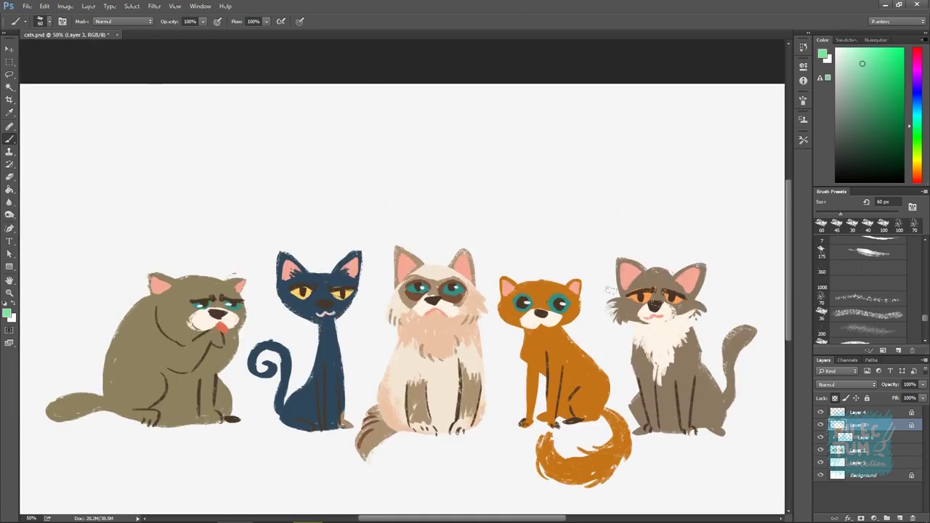
drag(640, 296, 673, 297)
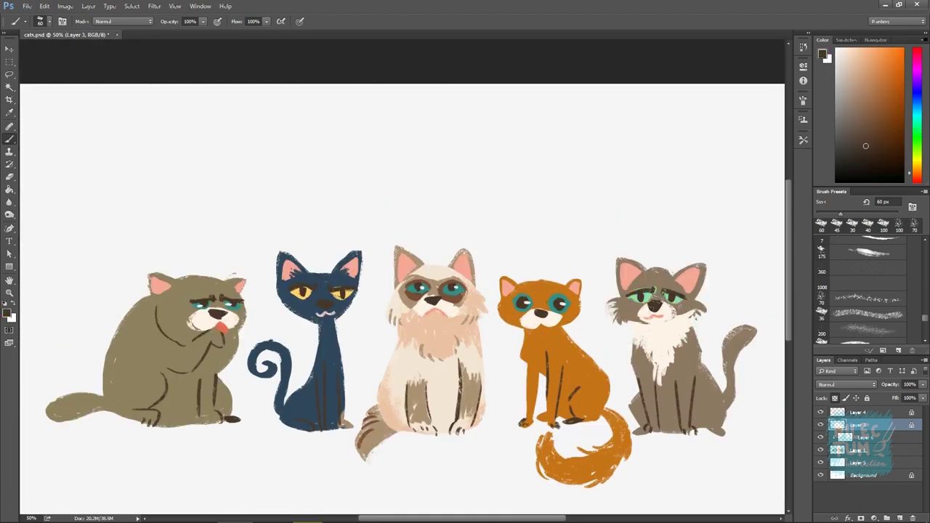
key(e)
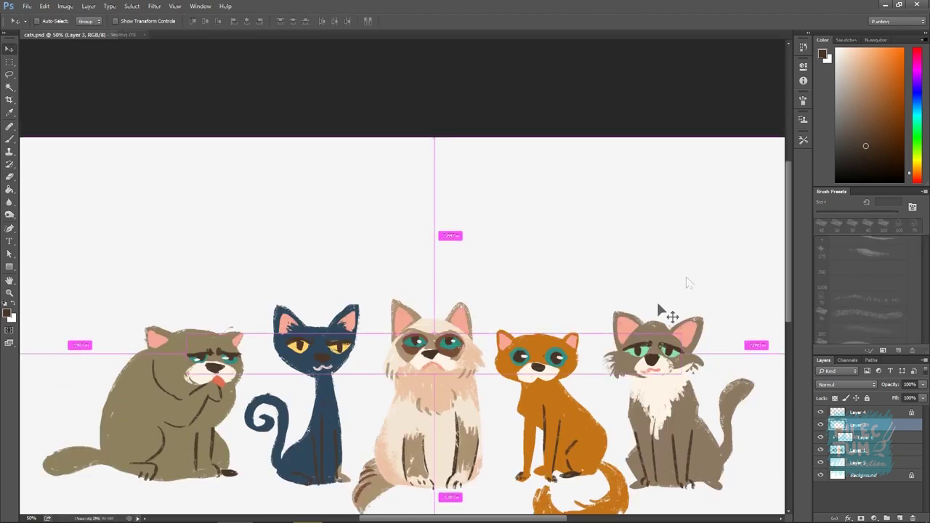
drag(664, 312, 738, 332)
ctrl+click(720, 323)
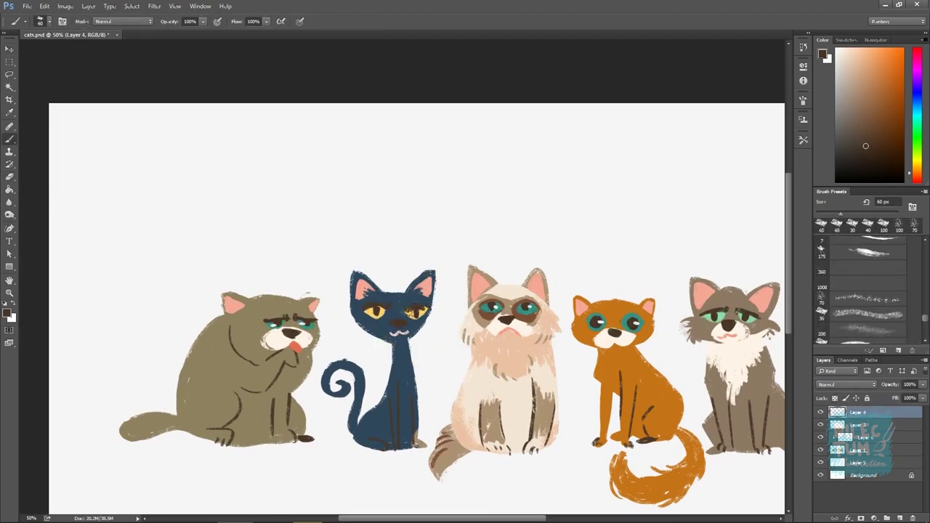
drag(411, 308, 503, 341)
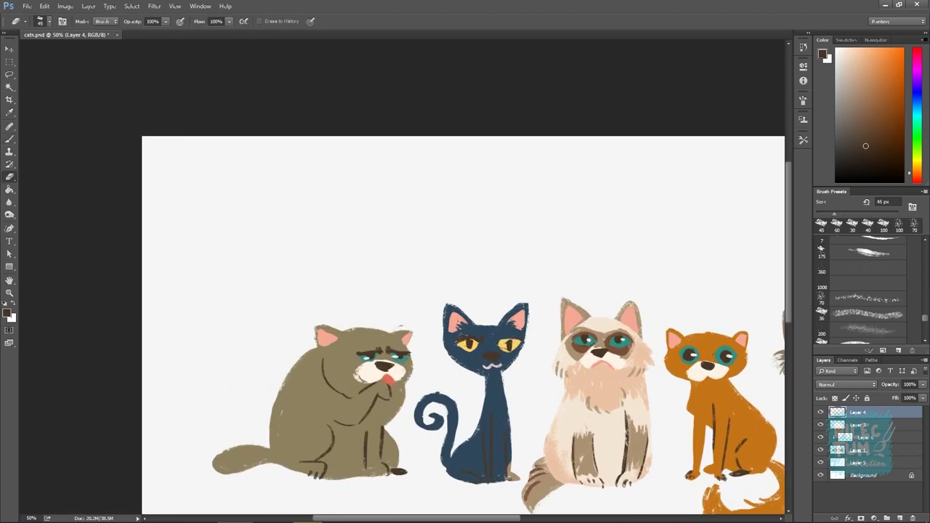
key(b)
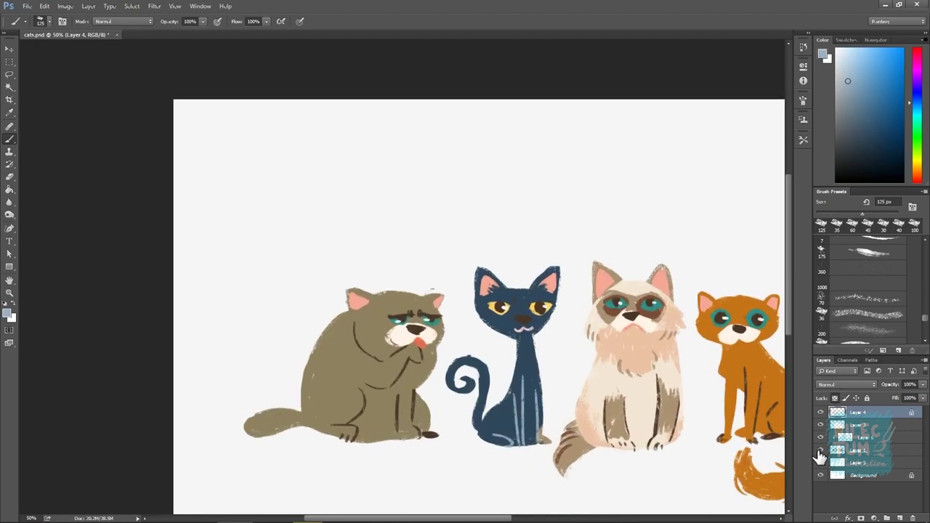
Sample the blue cat's dark blue while switching between Layer 4 and Layer 3.
click(836, 450)
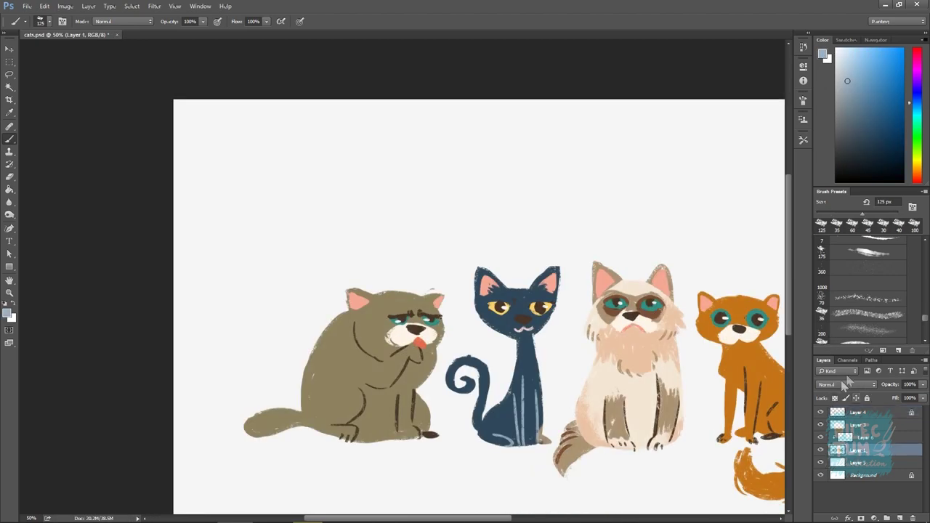
alt+click(541, 379)
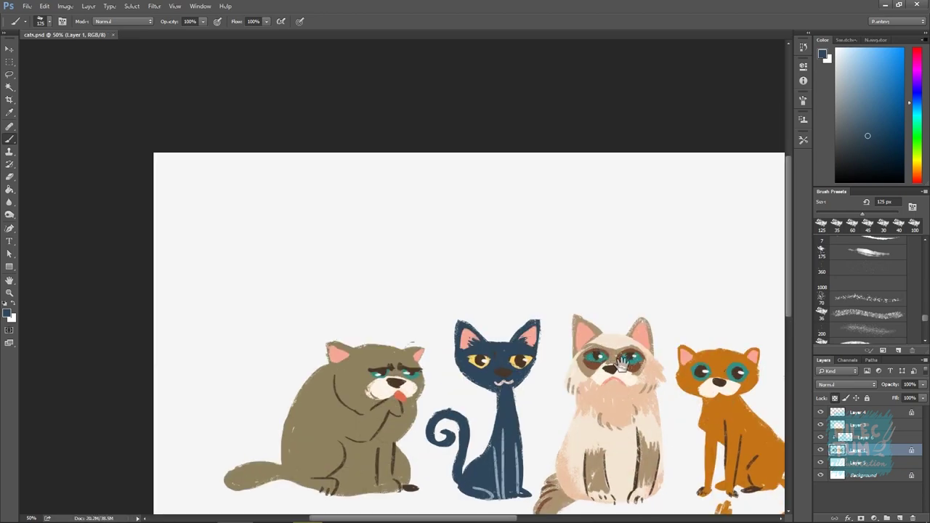
drag(625, 358, 628, 381)
click(858, 412)
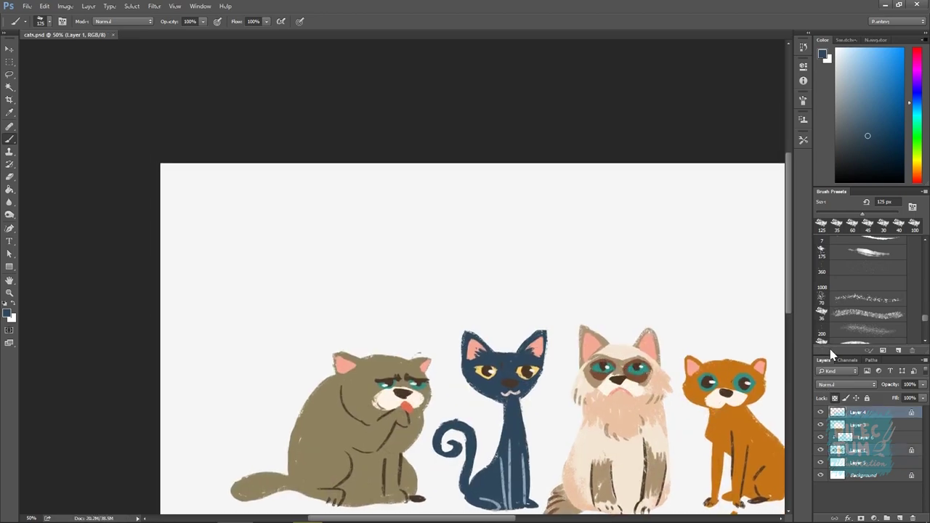
click(858, 425)
mouse_move(513, 376)
mouse_down()
mouse_move(534, 379)
mouse_move(466, 364)
mouse_up()
alt+click(526, 389)
alt+click(469, 443)
Pick a pale orange colour for the orange cat's chest patch.
drag(469, 444, 538, 355)
key(e)
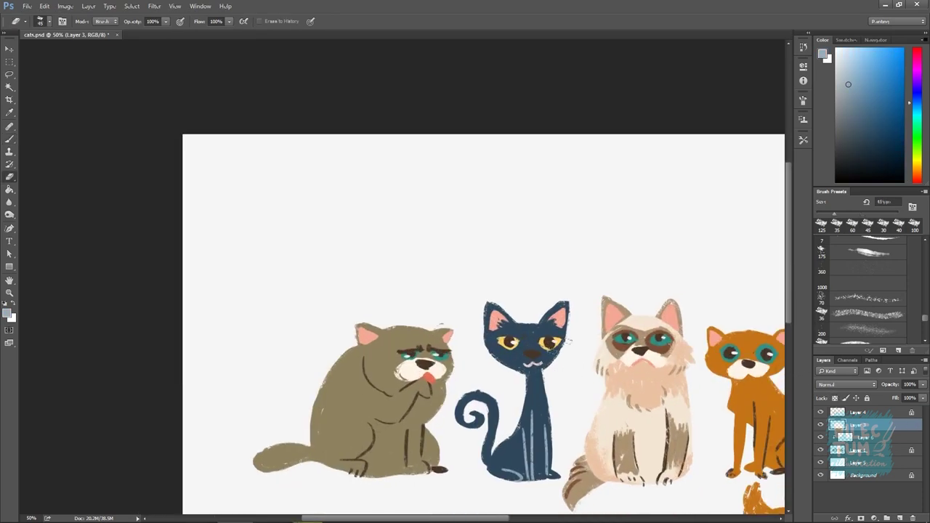
key(b)
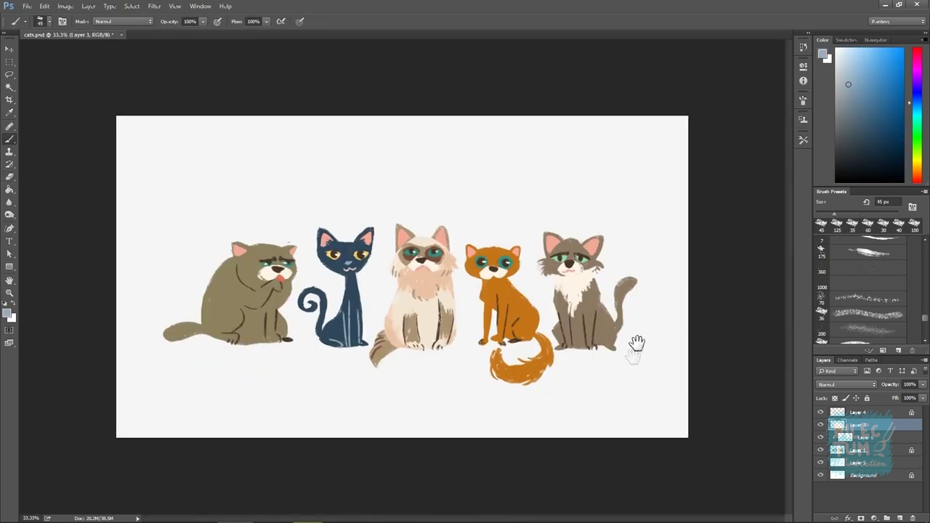
drag(609, 308, 638, 346)
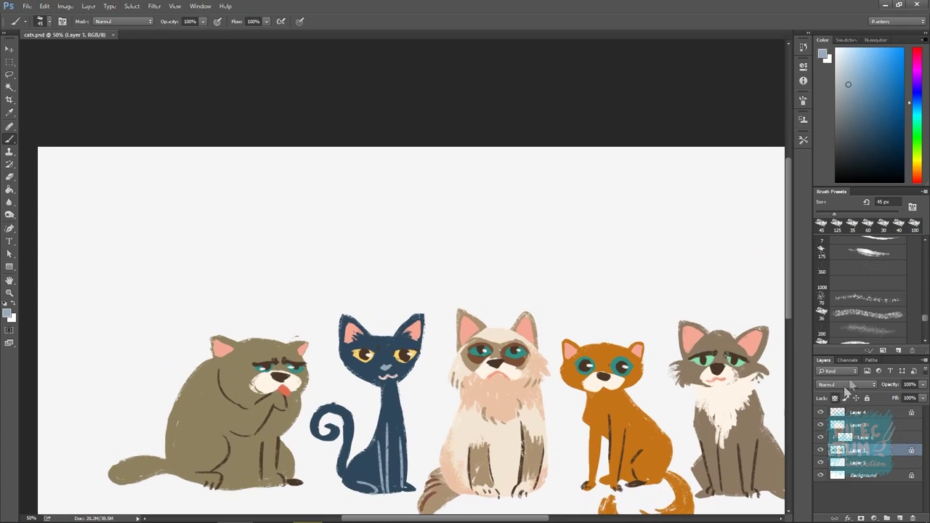
alt+click(617, 401)
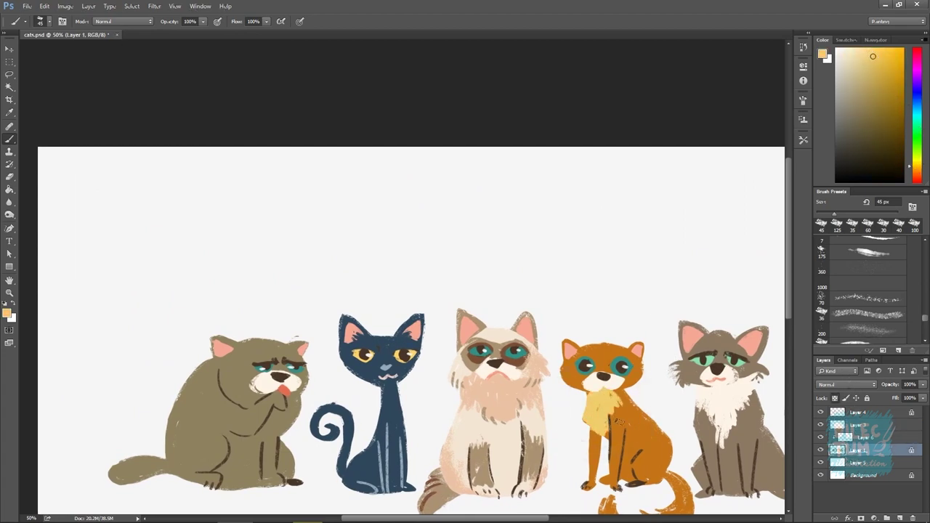
Sample the cat's pale yellow, then brush dark red-orange tabby stripes across its body and curling tail.
alt+click(660, 436)
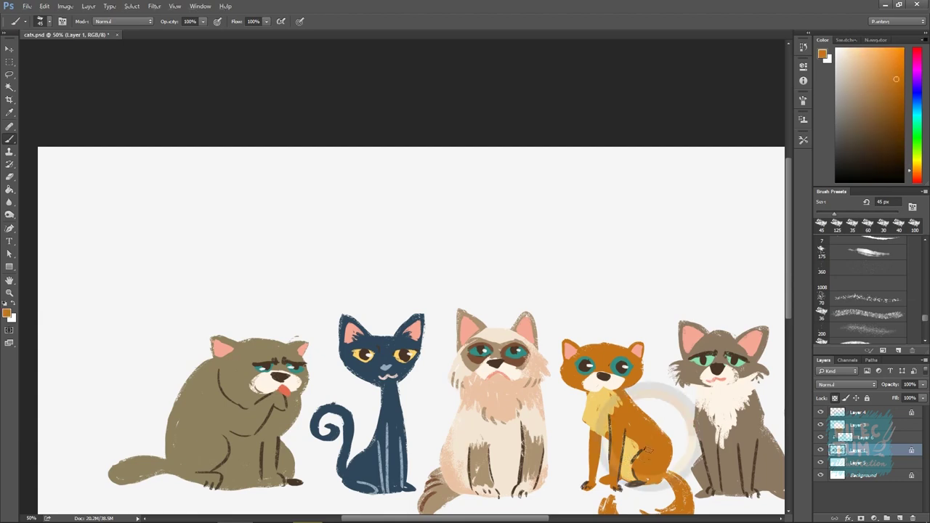
alt+click(606, 418)
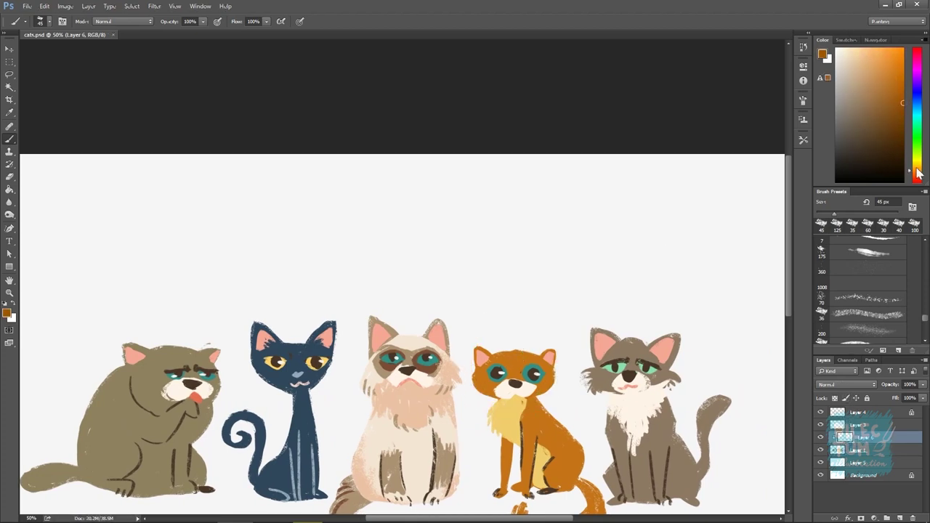
drag(914, 165, 915, 177)
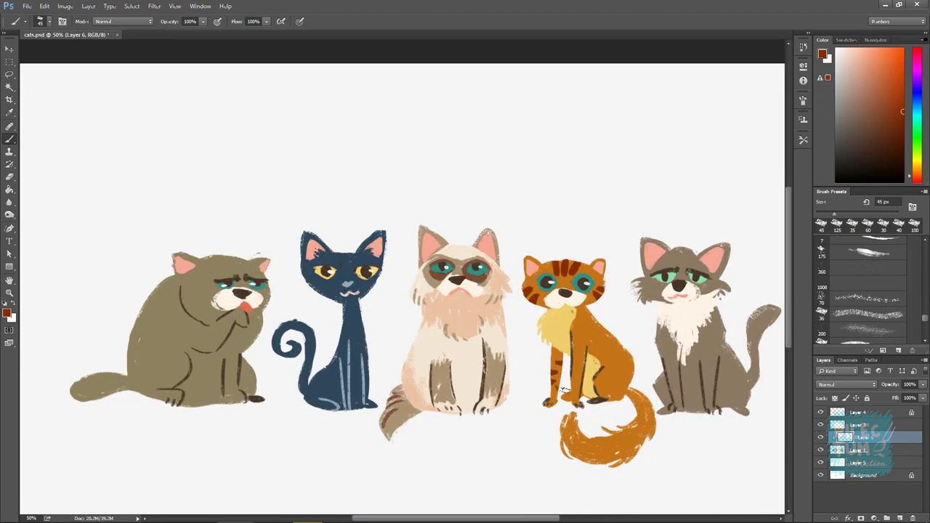
drag(647, 353, 638, 371)
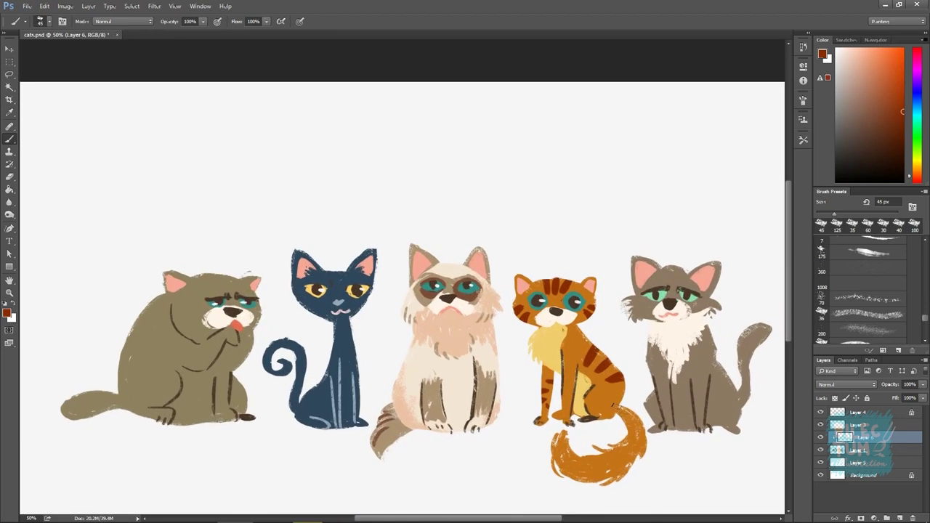
drag(590, 329, 579, 325)
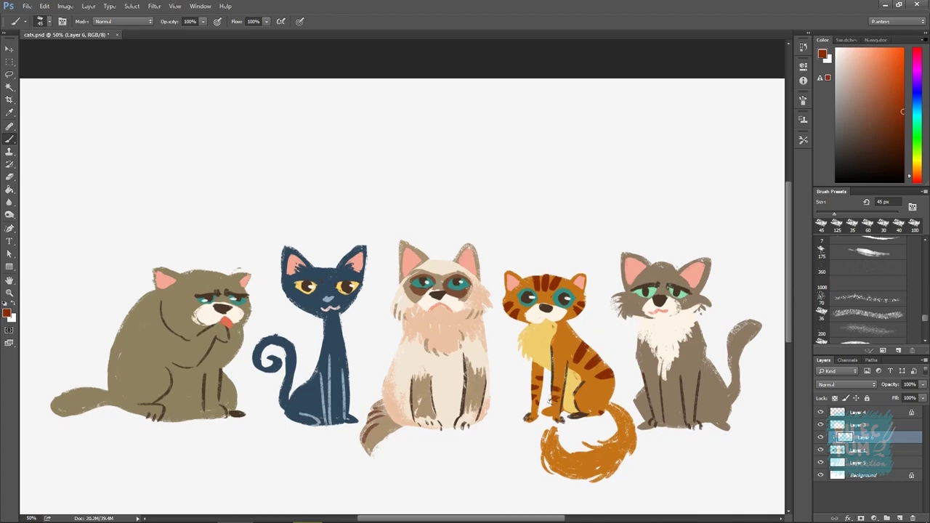
drag(613, 418, 601, 402)
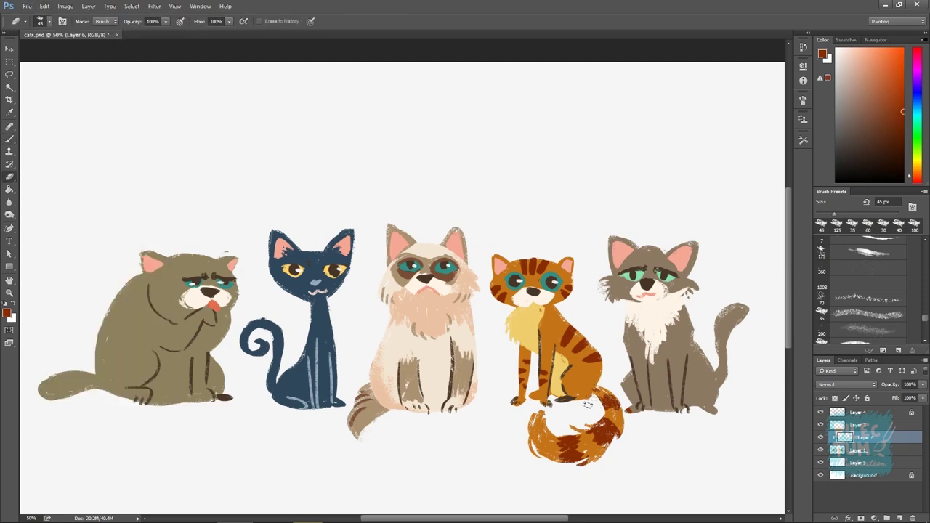
drag(592, 397, 558, 430)
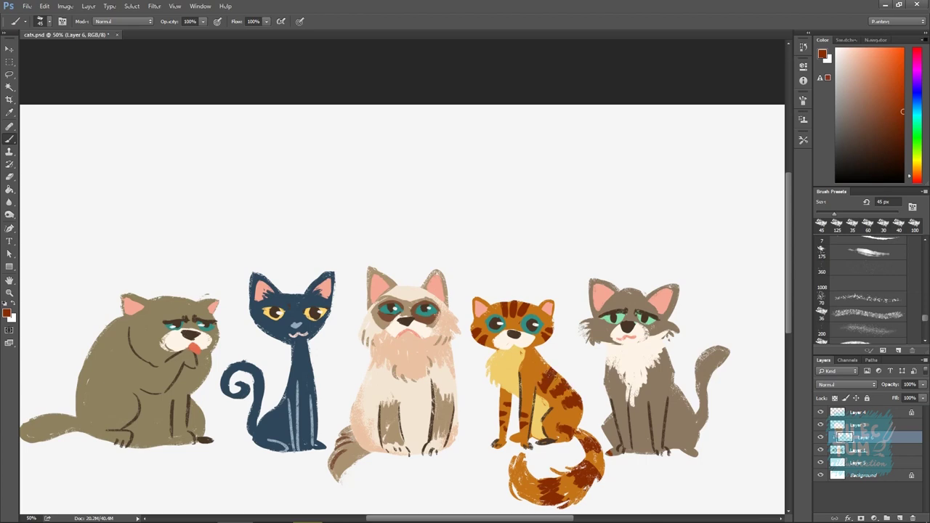
drag(587, 334, 658, 349)
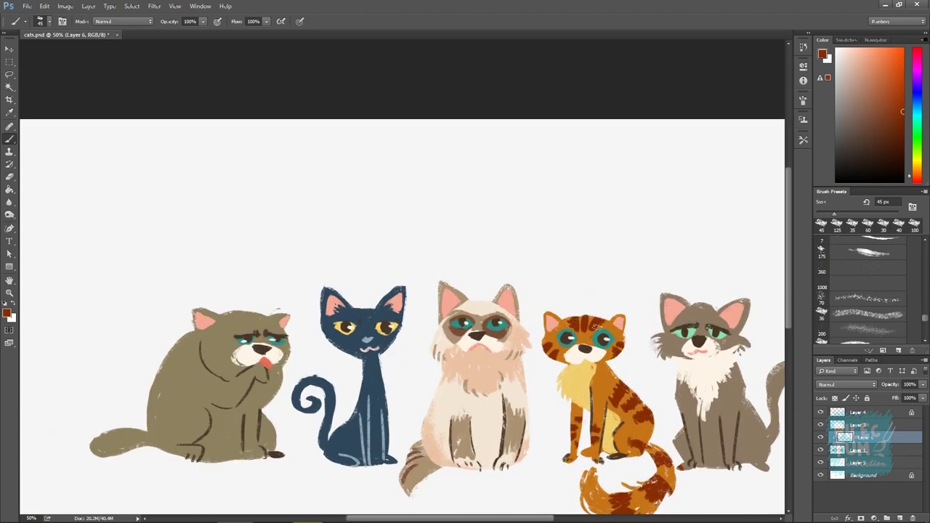
Zoom in and paint orange fur texture on the orange cat's leg with the 70 px brush.
scroll(655, 261, right, 3)
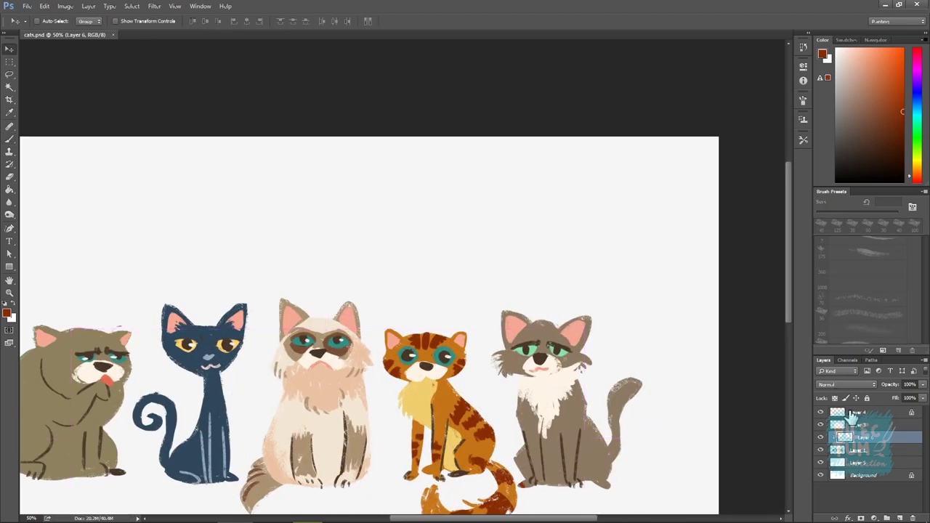
key(ctrl+plus)
alt+click(611, 401)
drag(901, 88, 902, 100)
click(876, 299)
scroll(592, 402, left, 1)
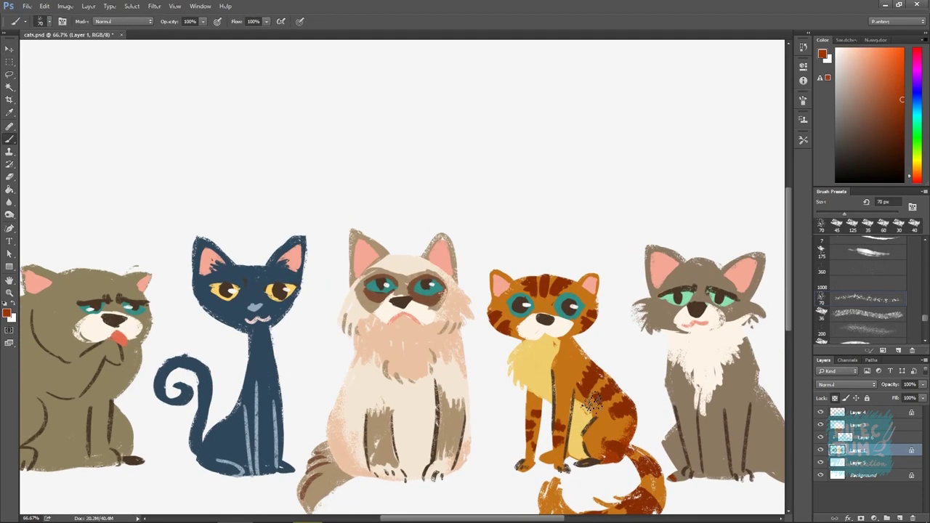
alt+click(593, 402)
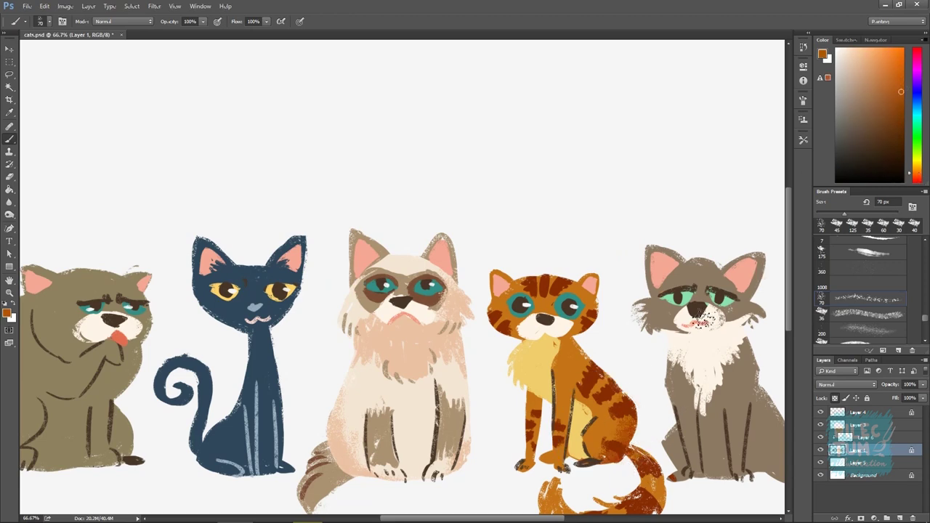
scroll(701, 318, down, 1)
drag(535, 435, 545, 420)
Switch to the 45 px brush and pick pale yellow and orange tones from the cat's chest.
alt+click(563, 384)
click(836, 224)
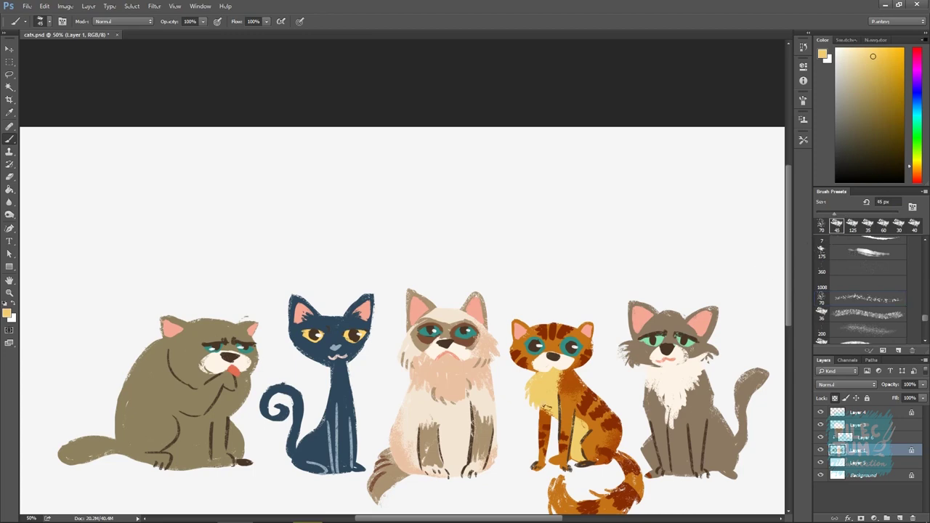
drag(399, 291, 408, 326)
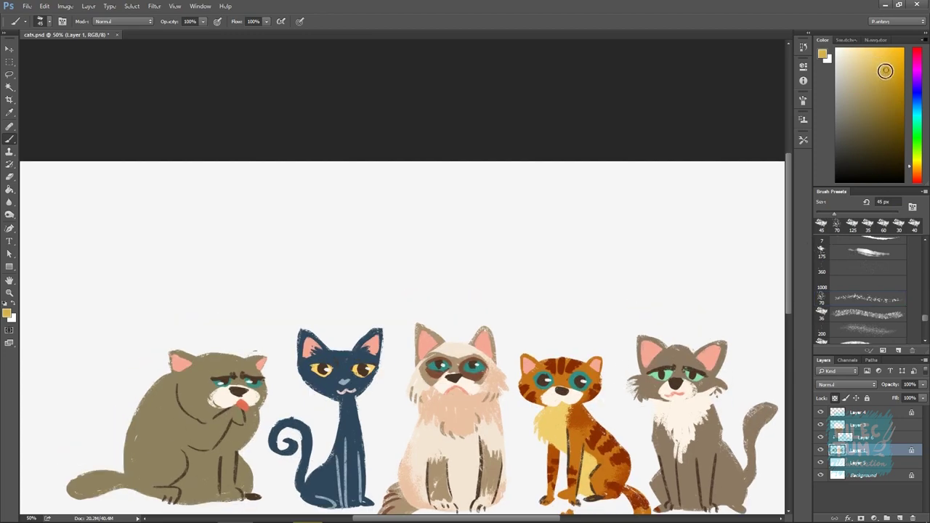
drag(872, 91, 885, 71)
scroll(564, 405, up, 1)
alt+click(547, 386)
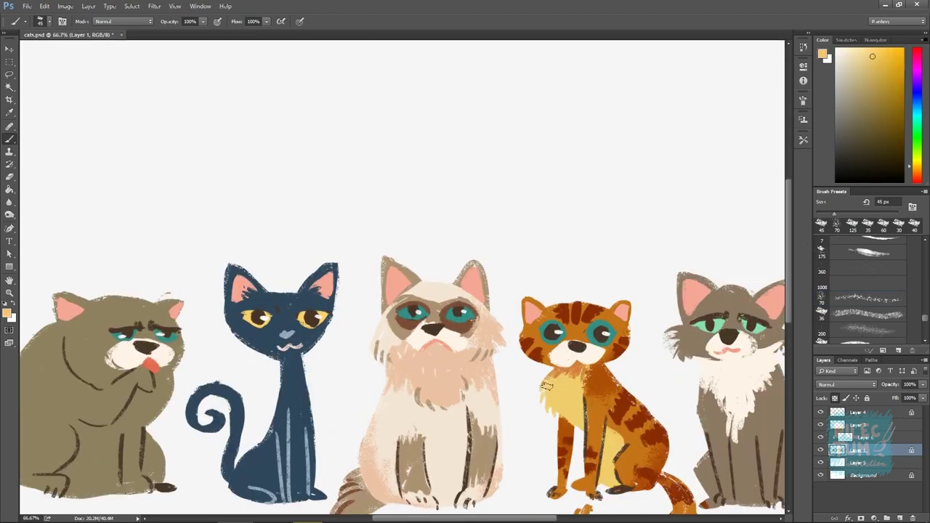
alt+click(574, 371)
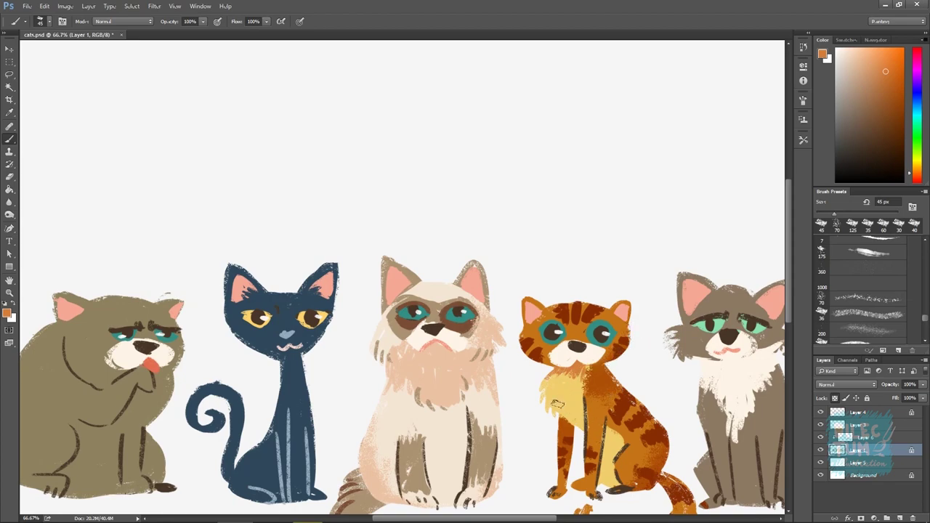
scroll(579, 415, down, 1)
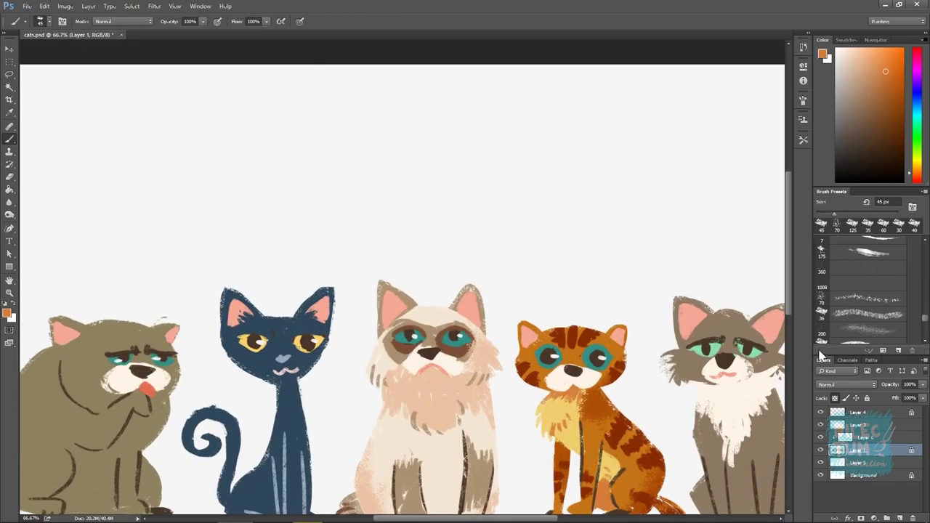
On Layer 4, paint pale fluffy fur tufts down the orange cat's chest.
click(825, 414)
alt+click(578, 423)
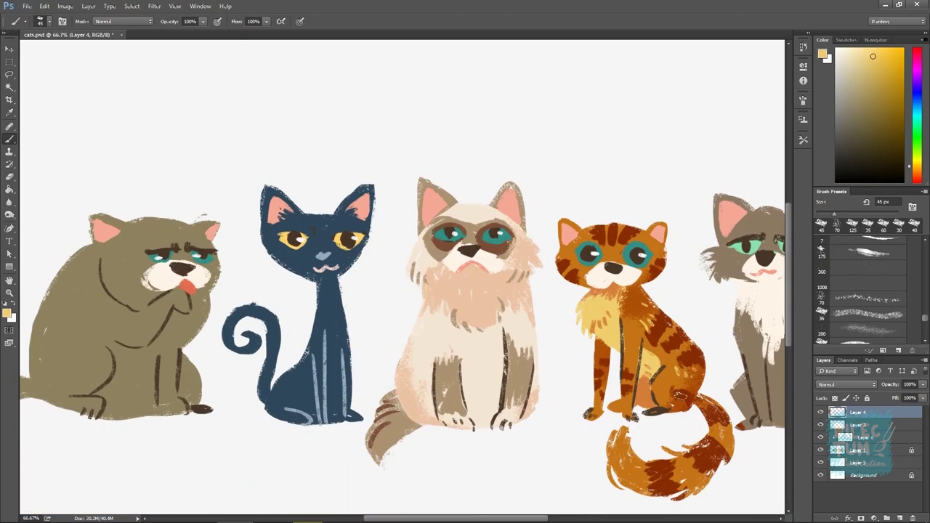
drag(593, 354, 609, 421)
drag(673, 314, 668, 336)
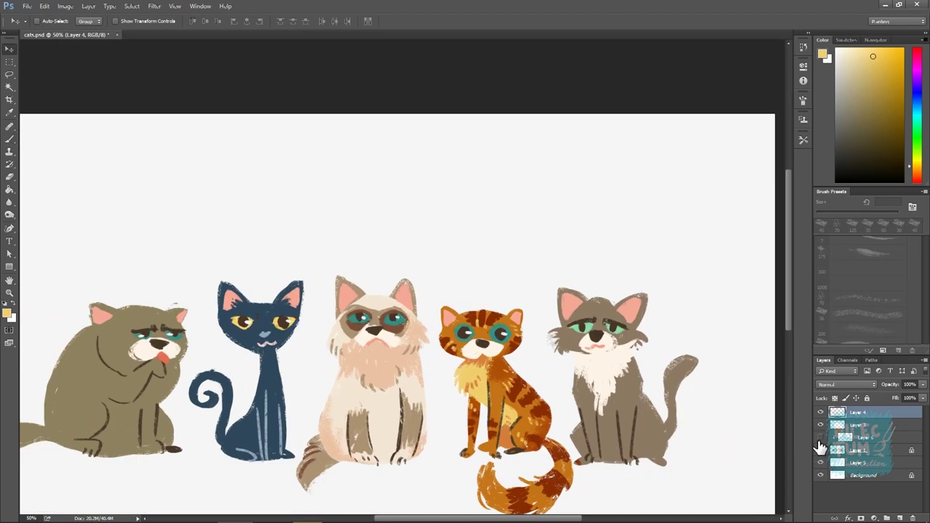
On Layer 1, brush white fur onto the grey cat's chest.
click(872, 437)
key(b)
alt+click(684, 222)
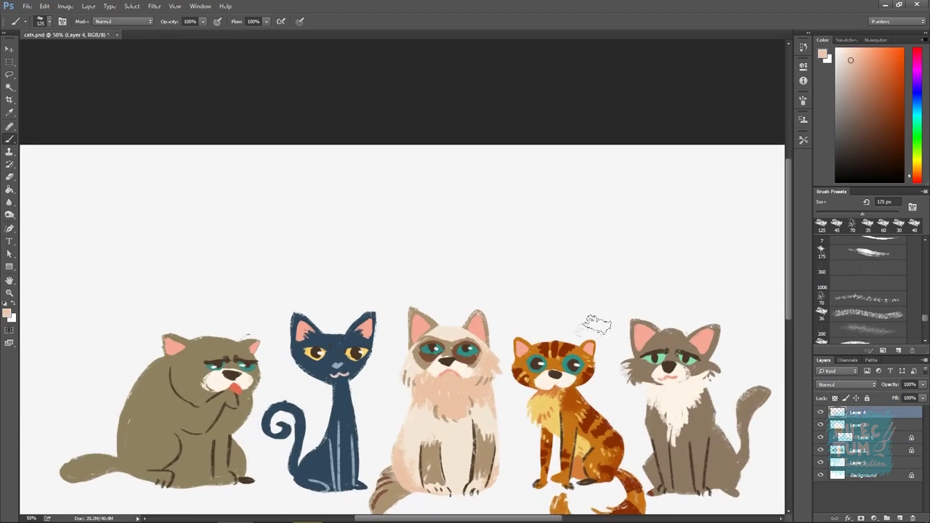
click(863, 438)
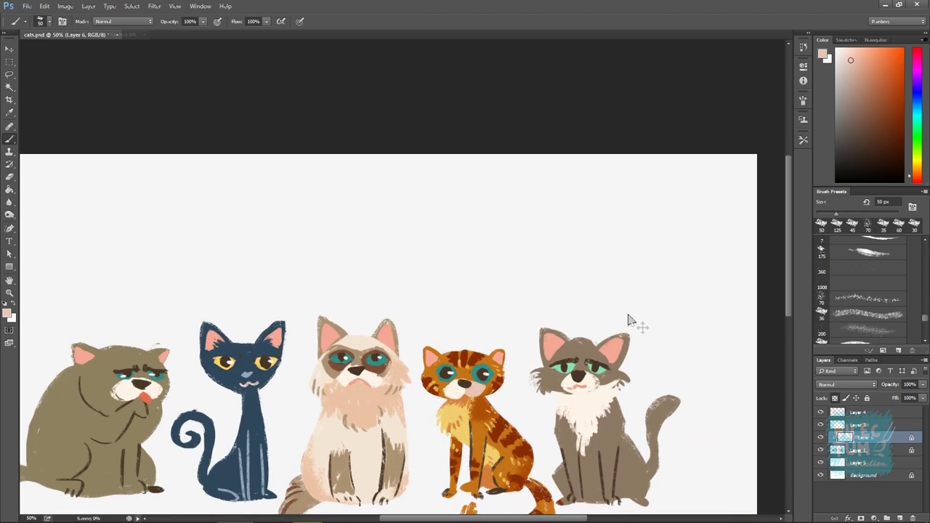
click(857, 450)
alt+click(601, 410)
mouse_move(591, 439)
mouse_down()
mouse_move(589, 479)
mouse_move(601, 494)
mouse_up()
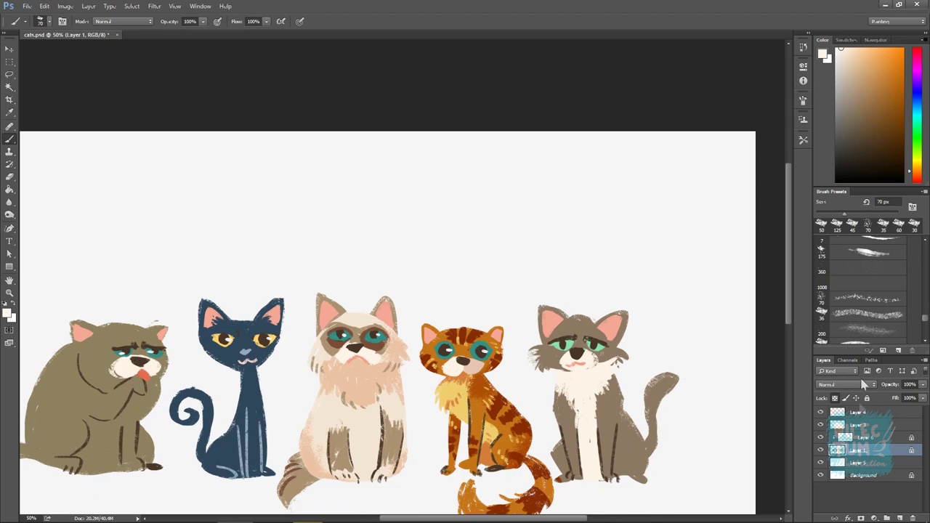
Paint the grey cat's tail brown with a pale beige tip and add dark body marks.
click(867, 121)
click(919, 176)
drag(648, 449, 653, 433)
click(918, 171)
click(851, 66)
mouse_move(644, 387)
mouse_down()
mouse_move(672, 377)
mouse_move(647, 386)
mouse_up()
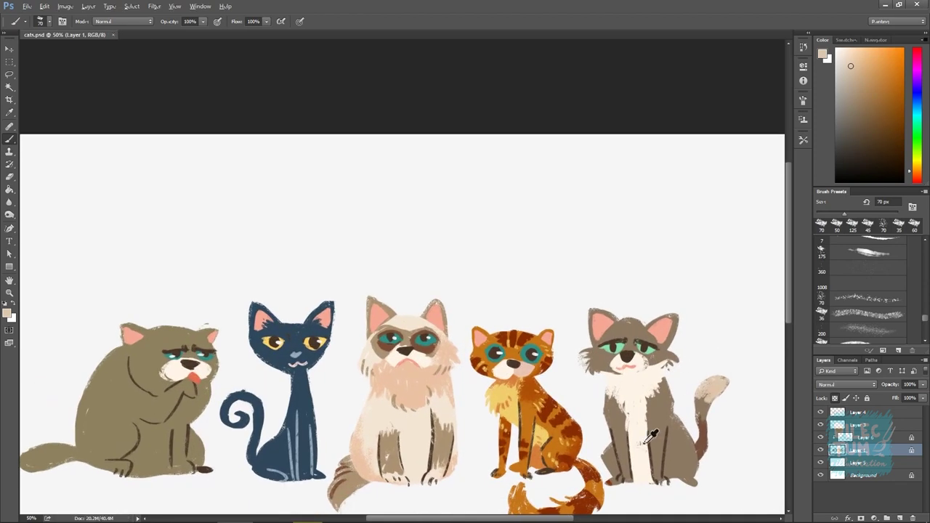
drag(651, 443, 631, 418)
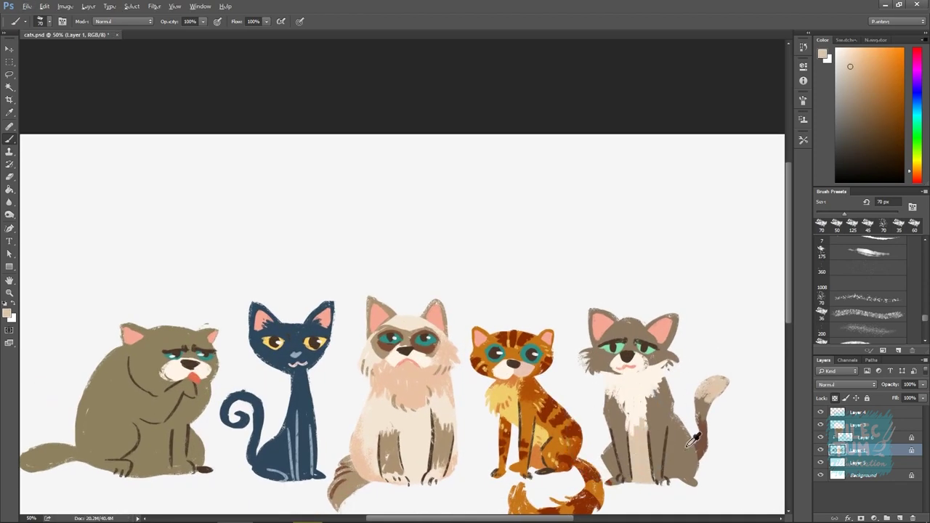
Outline the grey cat's ears in dark reddish brown and reduce the brush to 45 px.
click(872, 133)
drag(913, 175, 918, 180)
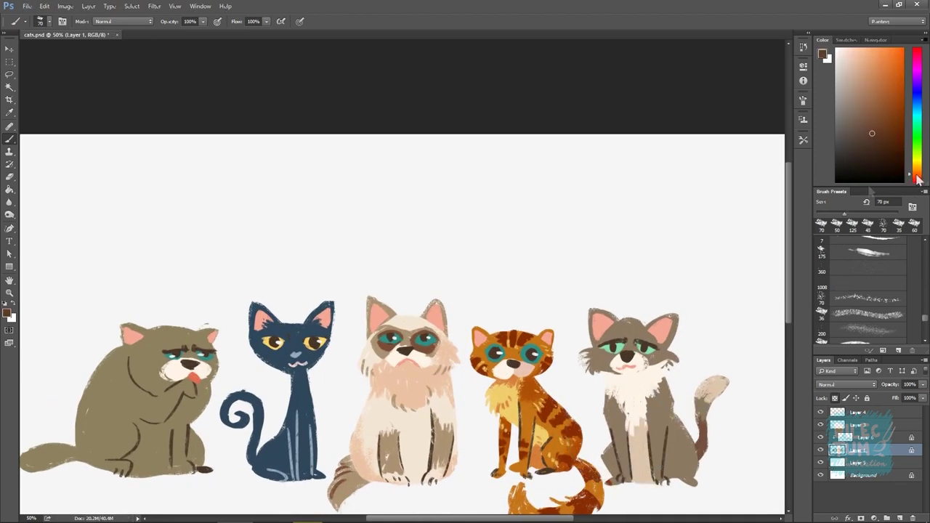
mouse_move(676, 314)
mouse_down()
mouse_move(647, 331)
mouse_move(589, 323)
mouse_up()
drag(678, 284, 644, 264)
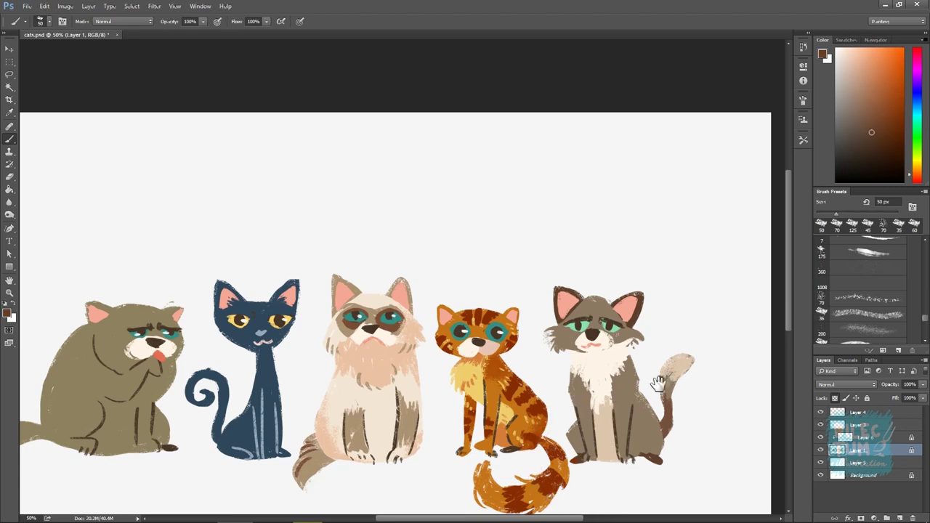
drag(665, 373, 661, 378)
click(858, 437)
click(863, 316)
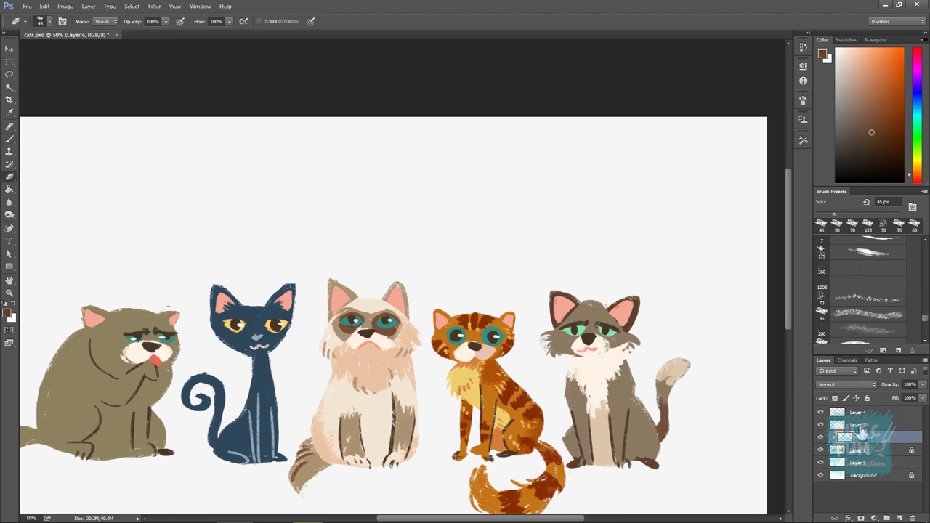
On Layer 1, paint darker shading on the grey cat's leg and sample grey-brown tones.
click(873, 450)
drag(633, 422, 628, 458)
alt+click(656, 420)
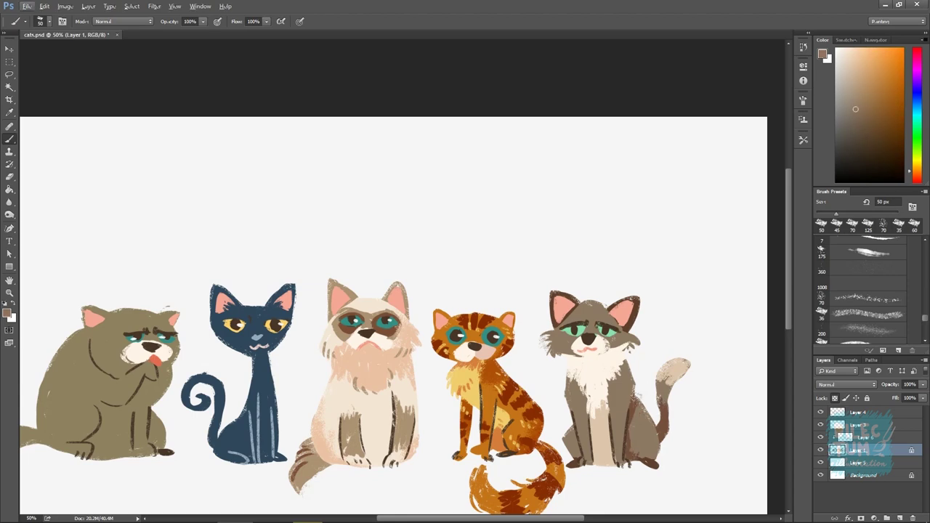
alt+click(639, 433)
drag(623, 390, 613, 437)
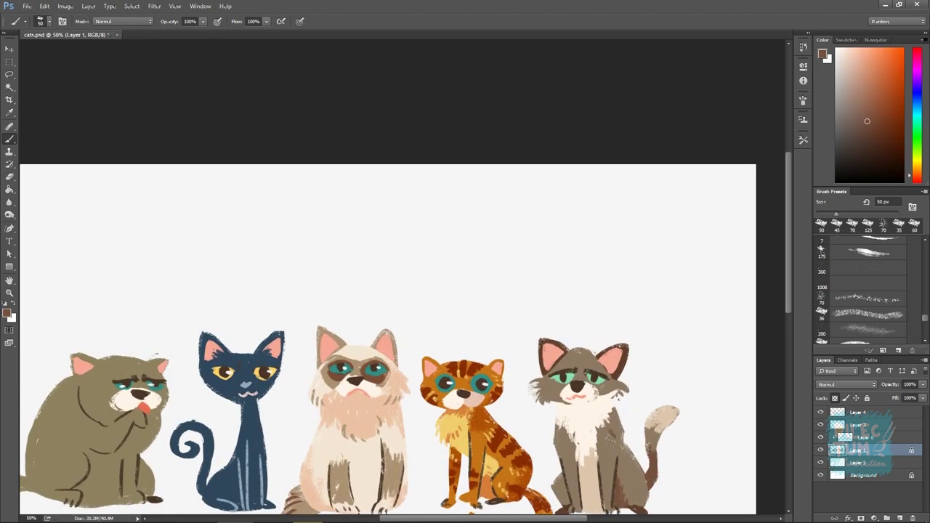
drag(677, 394, 694, 362)
drag(639, 314, 711, 352)
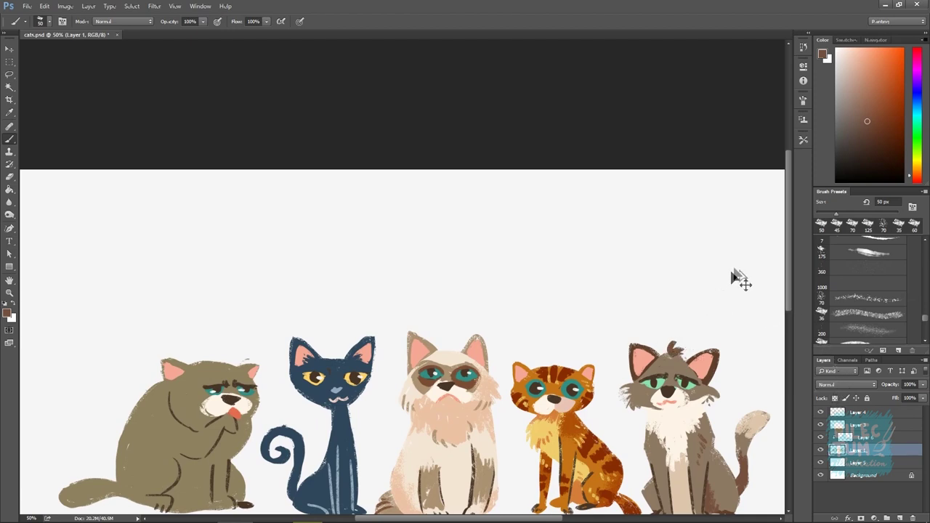
alt+click(676, 350)
drag(674, 335, 579, 313)
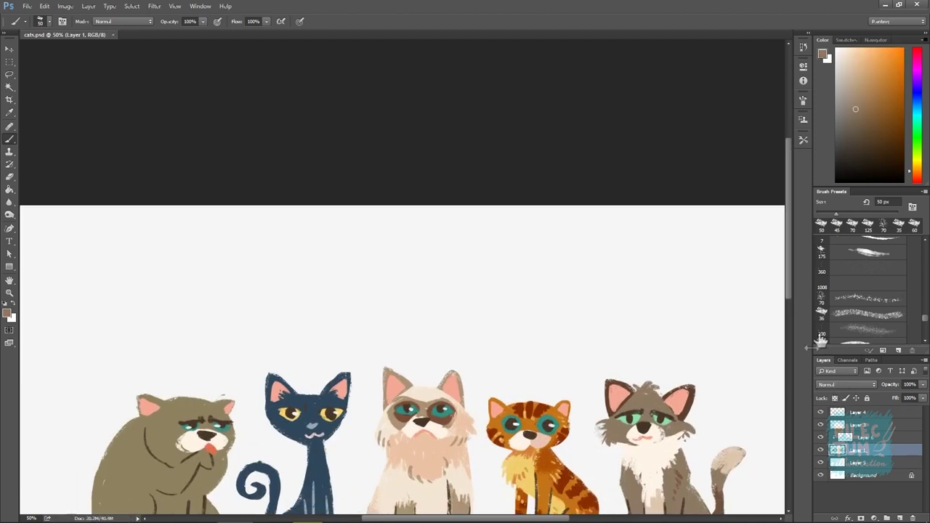
Sample the cream of the grey cat's chest and cycle through Layers 6, 4 and 3.
click(843, 437)
alt+click(595, 450)
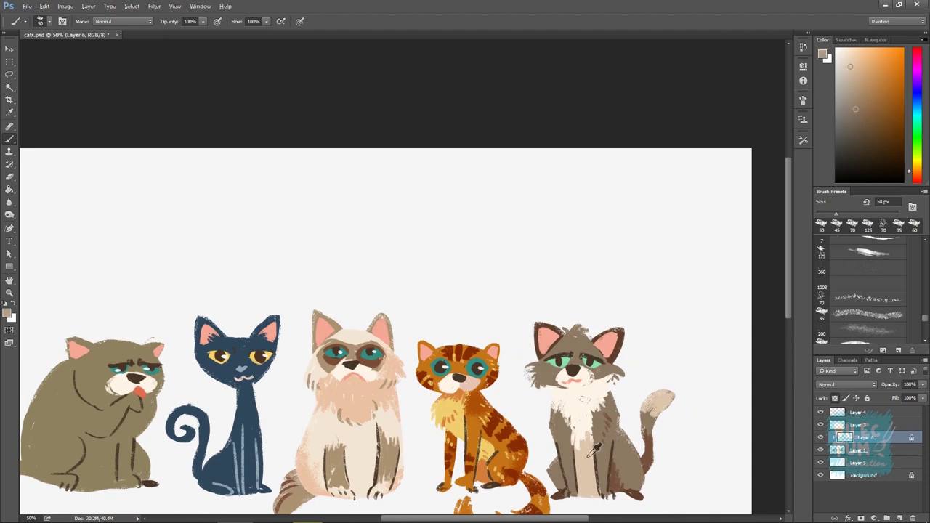
key(v)
click(635, 382)
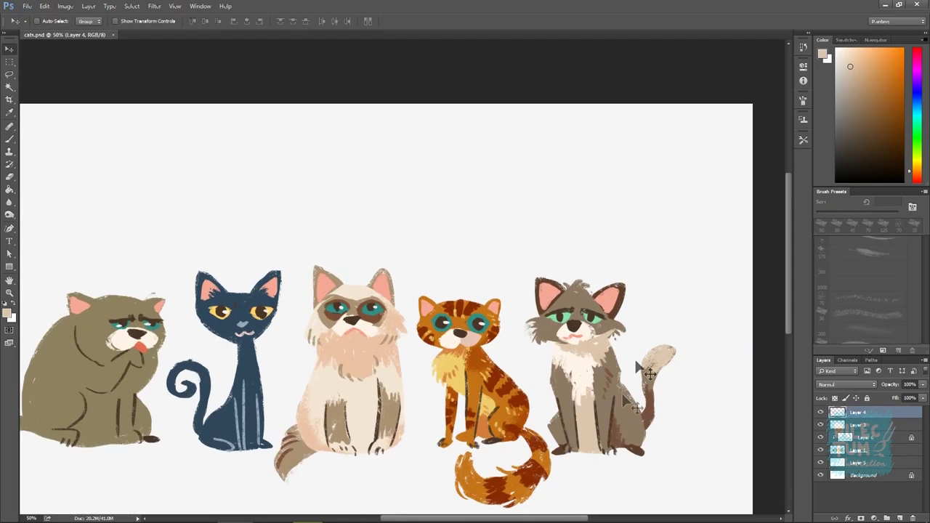
key(b)
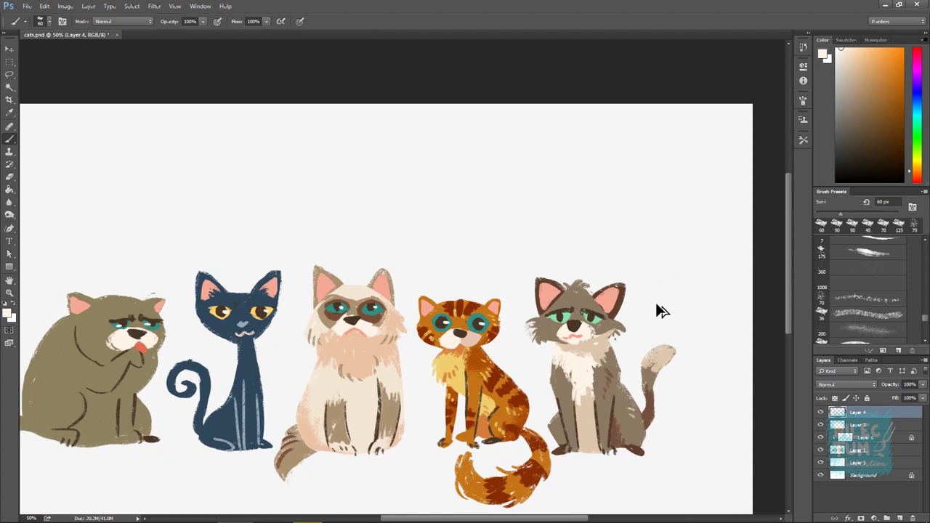
key(alt+bracketleft)
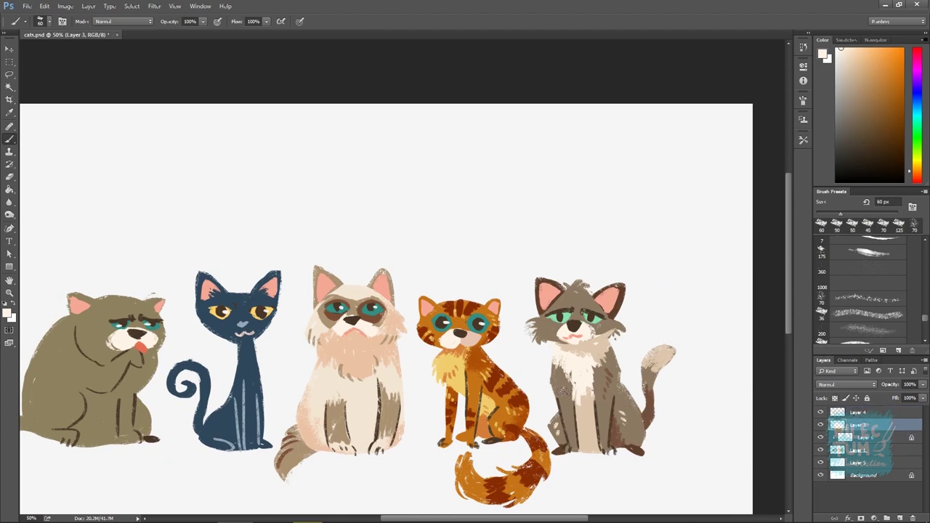
Sample the beige of the grey cat's tail and step back down to Layer 1.
drag(680, 334, 646, 381)
alt+click(630, 407)
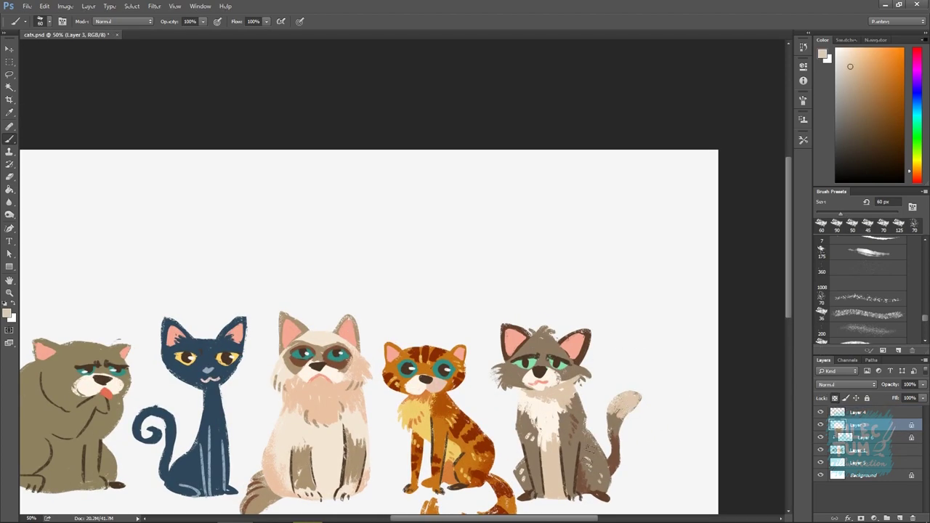
drag(608, 443, 647, 376)
key(alt+bracketleft)
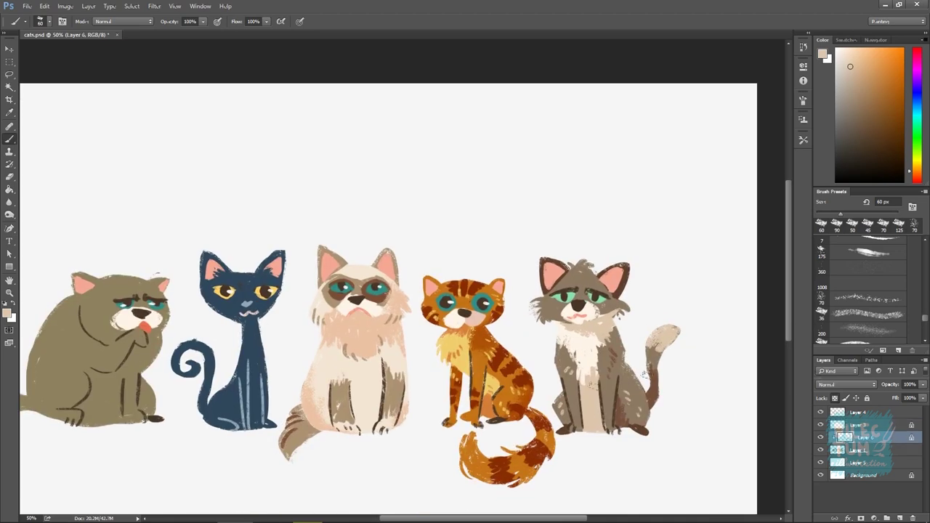
key(alt+bracketleft)
mouse_move(641, 311)
mouse_down()
mouse_move(619, 328)
mouse_move(719, 336)
mouse_up()
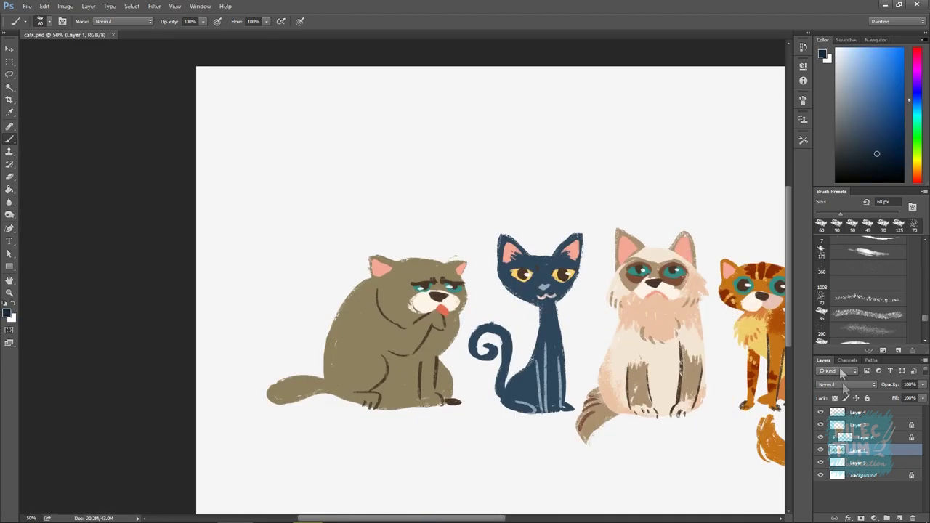
Choose a deep red for the black cat's collar and sample yellow-orange for its tag.
scroll(498, 374, up, 2)
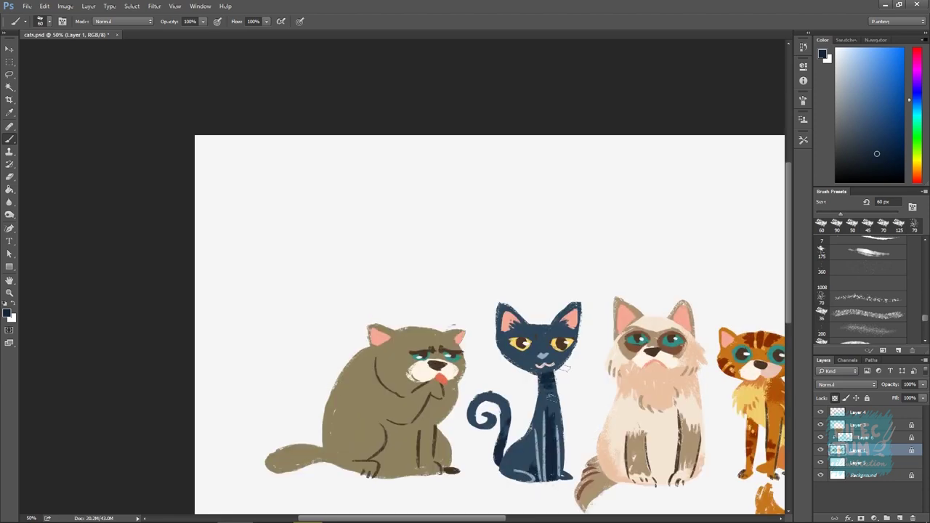
drag(918, 99, 918, 181)
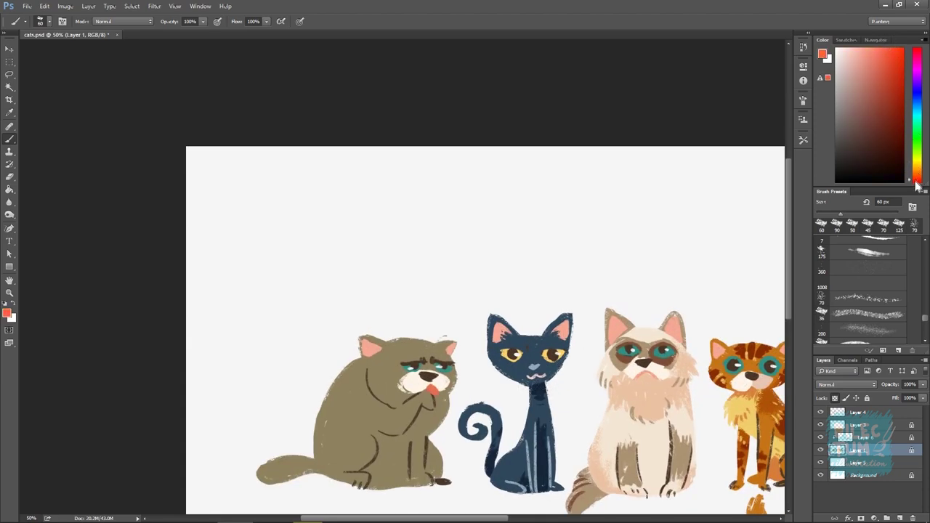
click(896, 58)
key(ctrl+z)
click(895, 83)
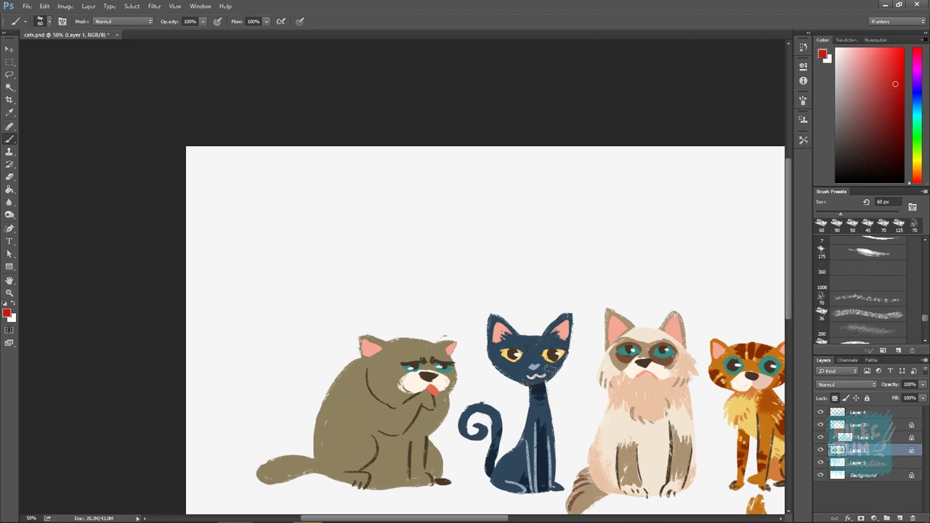
alt+click(560, 354)
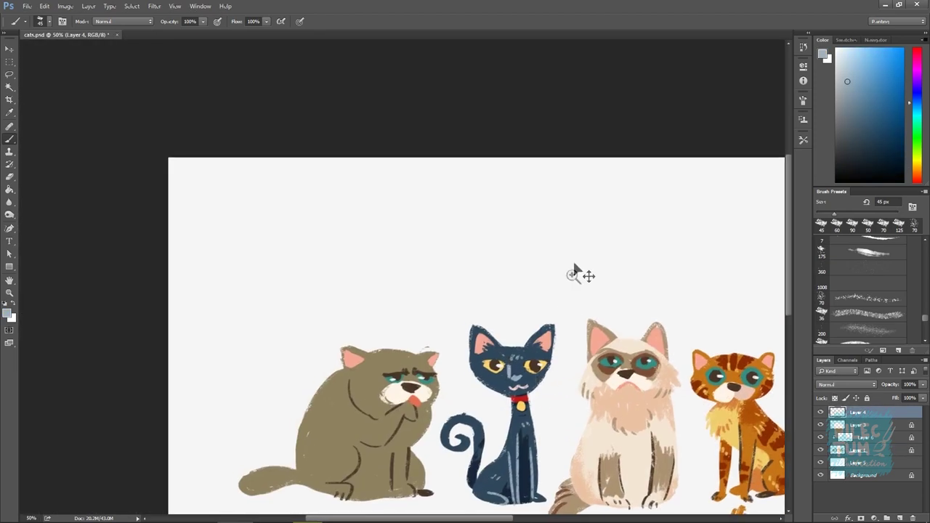
Sample the black cat's navy and the left cat's olive brown, then set a rust red-orange.
alt+click(529, 453)
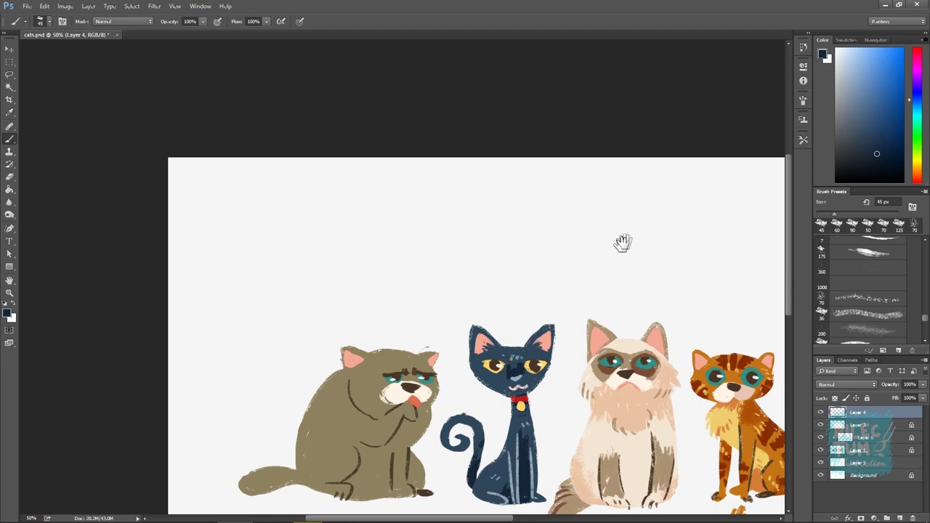
key(v)
key(b)
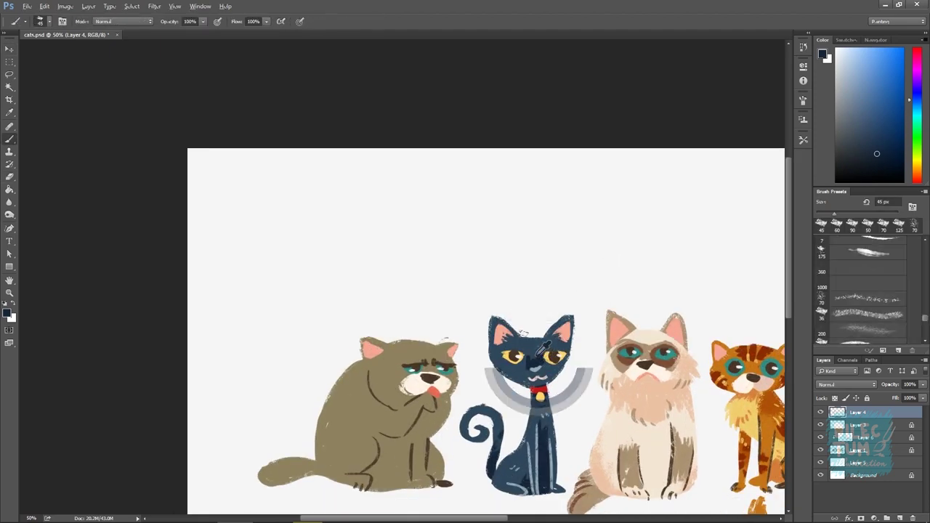
drag(584, 297, 632, 284)
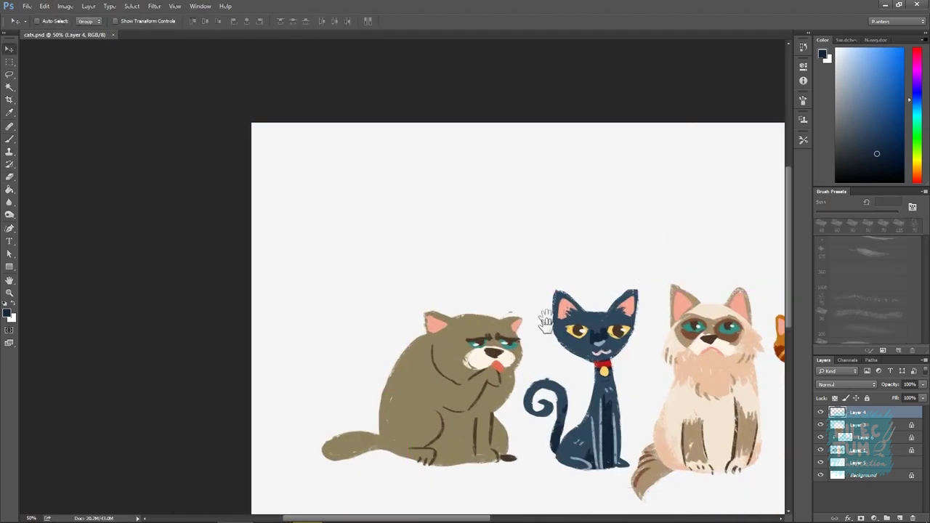
drag(546, 315, 609, 313)
alt+click(555, 311)
drag(918, 173, 918, 177)
click(884, 81)
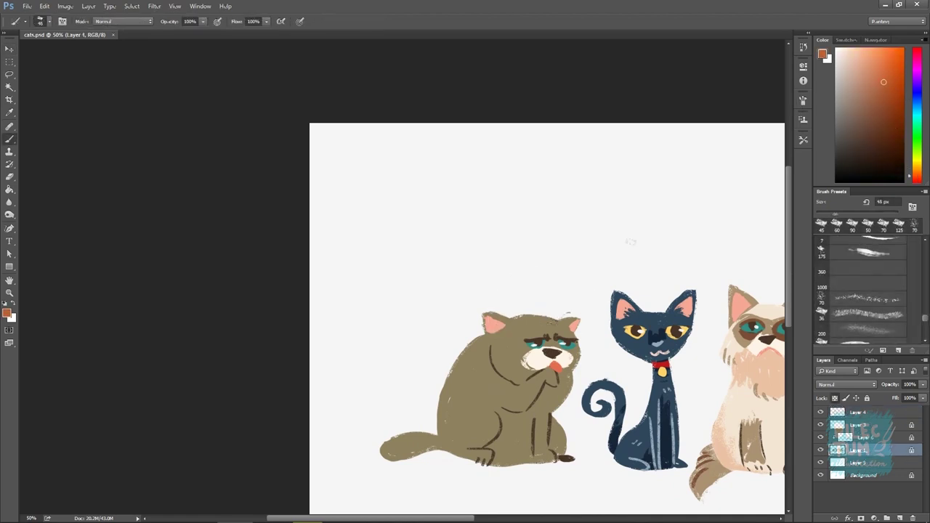
Paint dark brown patches over the left cat's head.
drag(599, 300, 683, 310)
click(880, 128)
mouse_move(591, 323)
mouse_down()
mouse_move(618, 314)
mouse_move(630, 336)
mouse_up()
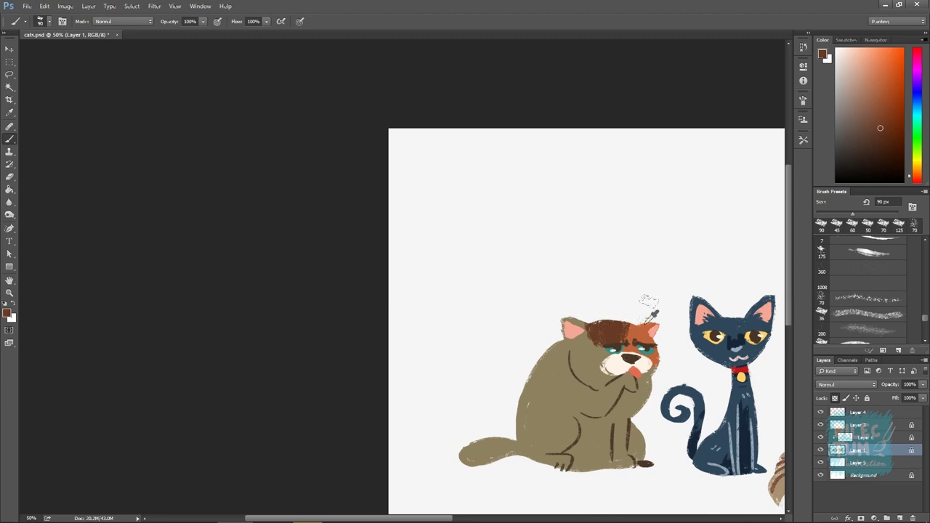
mouse_move(582, 363)
mouse_down()
mouse_move(612, 278)
mouse_move(567, 319)
mouse_up()
Cover the left cat's back, tail, body, legs and chest in cream.
click(845, 49)
click(918, 166)
mouse_move(575, 262)
mouse_down()
mouse_move(524, 364)
mouse_move(553, 359)
mouse_up()
drag(578, 305, 647, 378)
drag(629, 335, 676, 370)
mouse_move(683, 290)
mouse_down()
mouse_move(662, 321)
mouse_move(600, 265)
mouse_move(593, 225)
mouse_move(640, 284)
mouse_up()
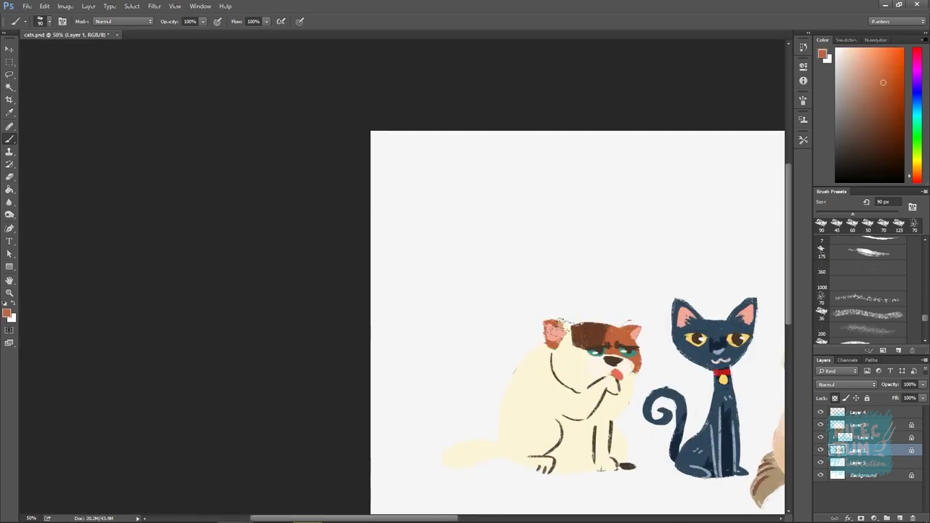
drag(644, 284, 697, 223)
Add brown patches on the cat's side, hip and chest with a 70 px brush, then blend cream.
drag(557, 311, 563, 374)
drag(567, 327, 572, 354)
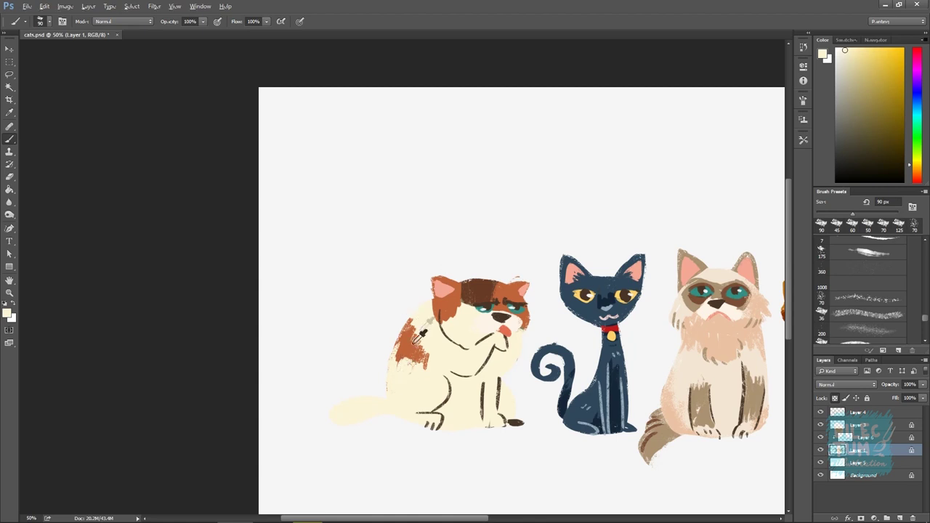
drag(397, 373, 386, 391)
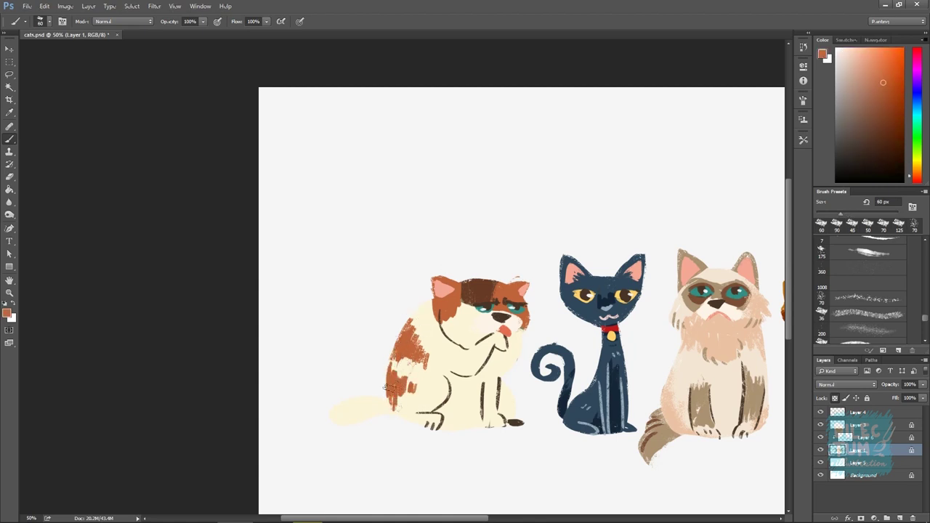
key(bracketright)
drag(422, 321, 445, 346)
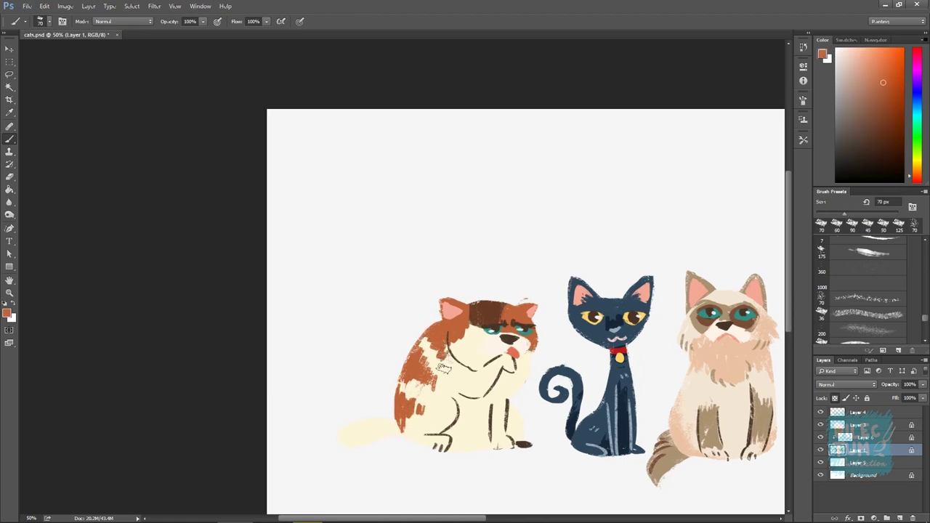
drag(518, 273, 524, 229)
drag(522, 312, 510, 350)
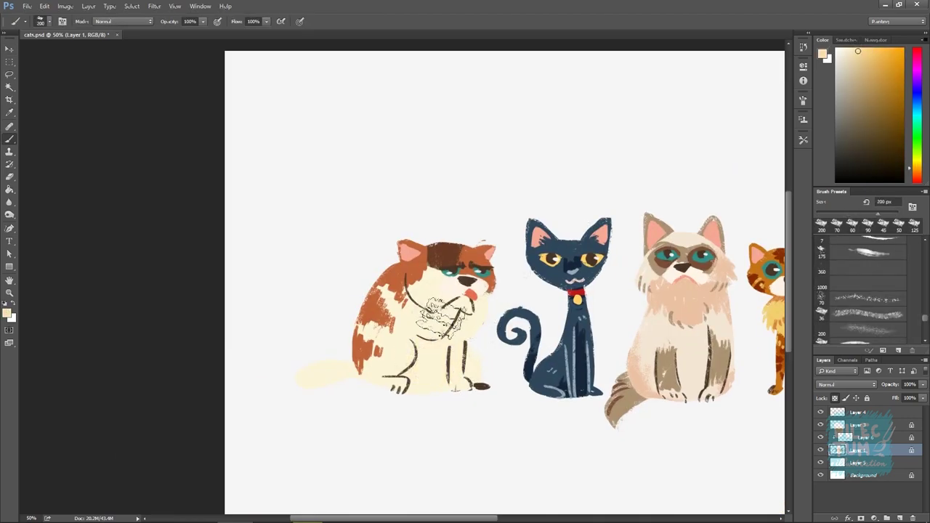
mouse_move(440, 316)
mouse_down()
mouse_move(364, 378)
mouse_move(322, 385)
mouse_move(468, 399)
mouse_move(480, 299)
mouse_move(422, 291)
mouse_move(400, 298)
mouse_move(378, 331)
mouse_up()
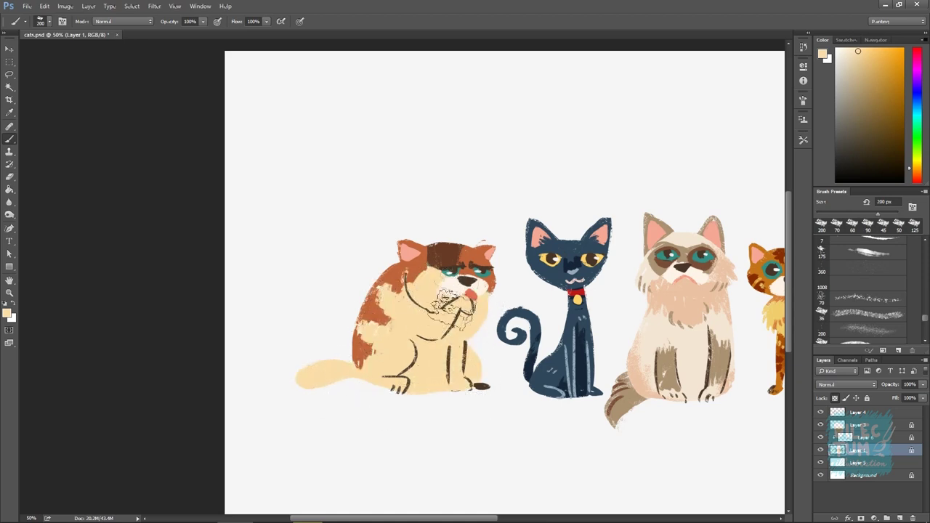
drag(644, 255, 620, 244)
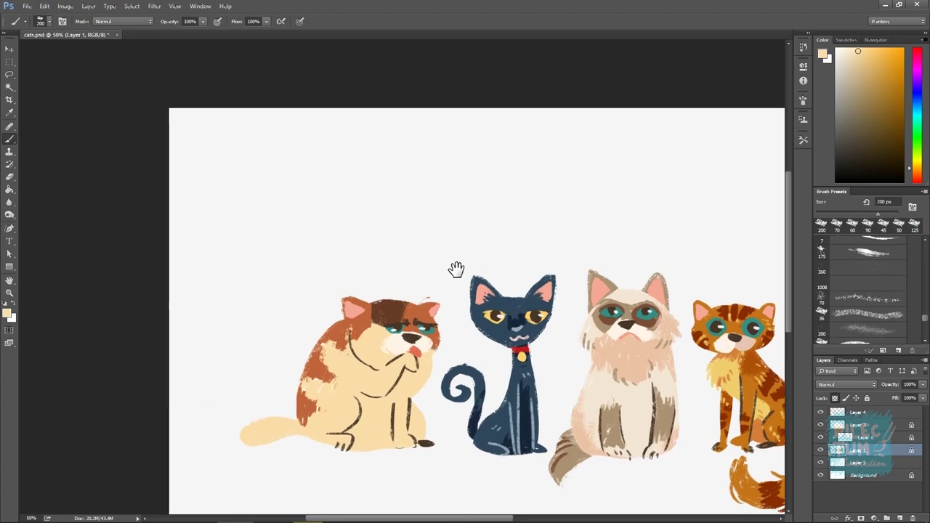
Paint the calico cat's tail dark brown with a 70 px brush.
drag(455, 268, 501, 261)
alt+click(414, 320)
key(bracketleft)
key(bracketleft)
key(bracketleft)
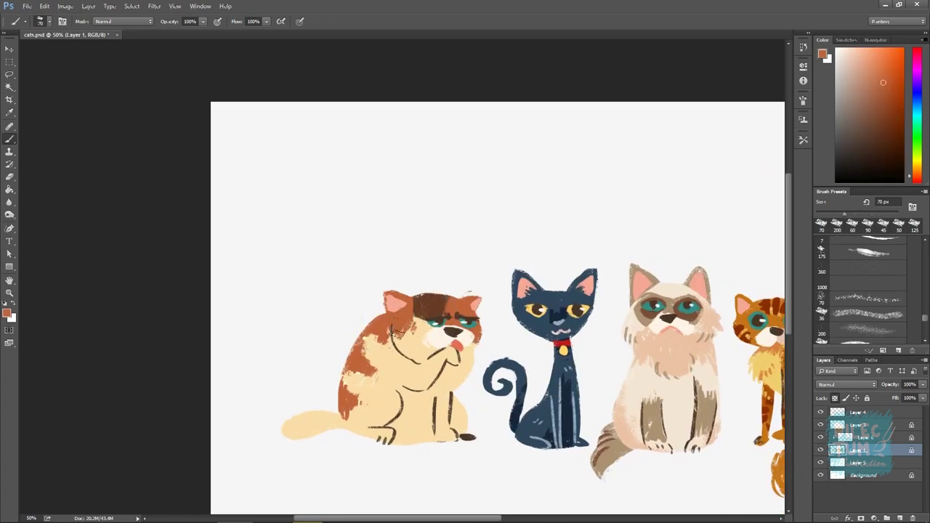
drag(625, 233, 646, 224)
alt+click(422, 404)
drag(421, 404, 501, 373)
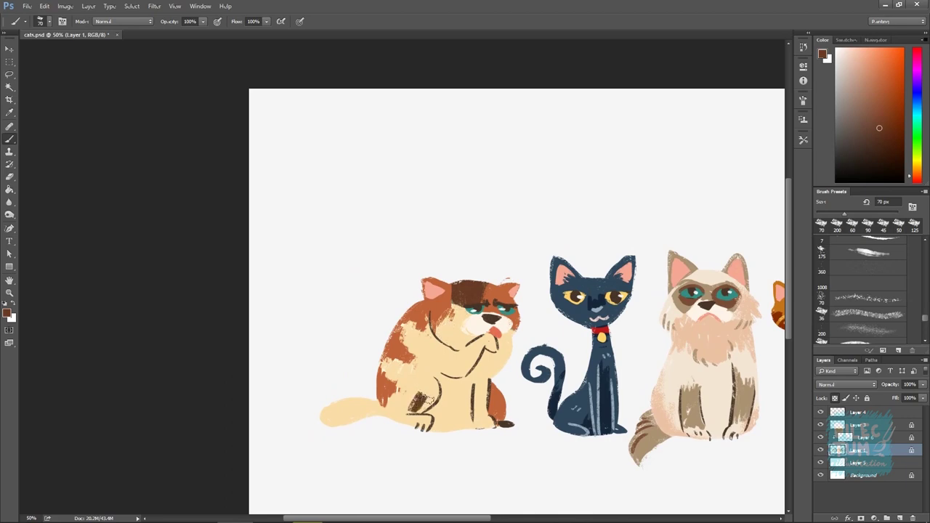
drag(364, 363, 440, 334)
drag(399, 392, 454, 382)
drag(609, 243, 557, 310)
drag(378, 400, 402, 393)
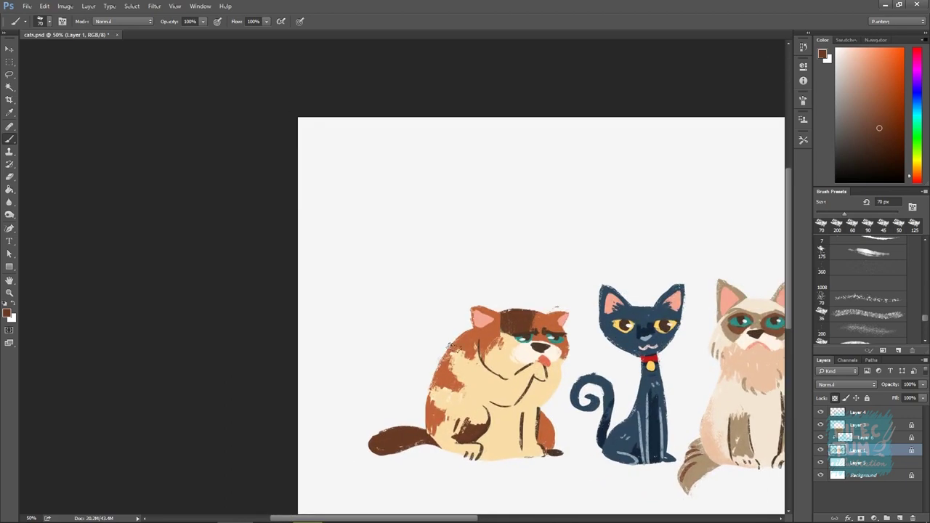
Add more dark brown patches with an 80 px brush, then sample cream and peach tones.
drag(423, 385, 458, 425)
key(bracketright)
drag(582, 294, 543, 295)
mouse_move(486, 392)
mouse_down()
mouse_move(517, 379)
mouse_move(543, 318)
mouse_up()
alt+click(535, 297)
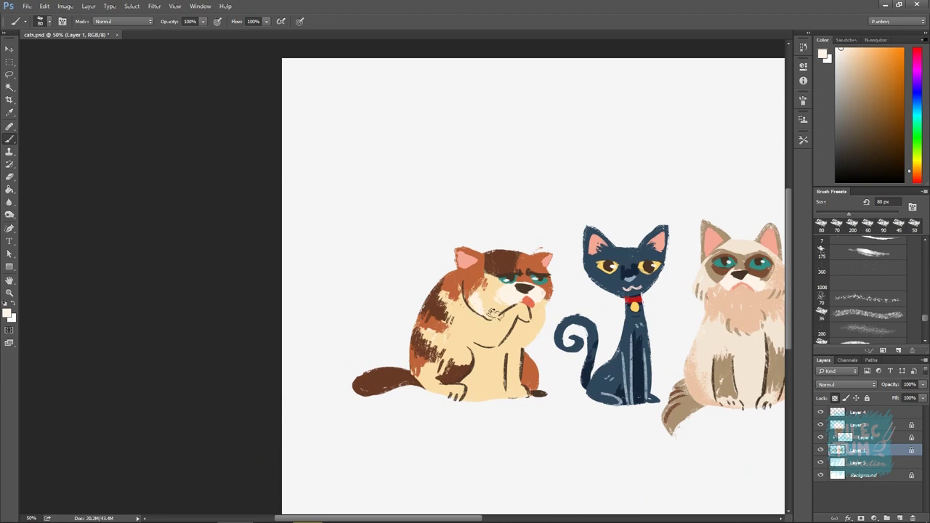
alt+click(487, 311)
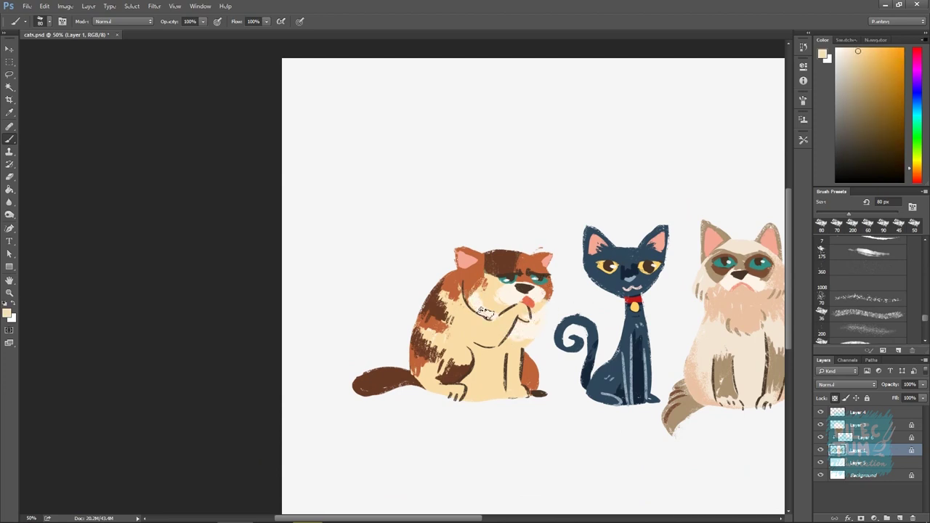
alt+click(539, 320)
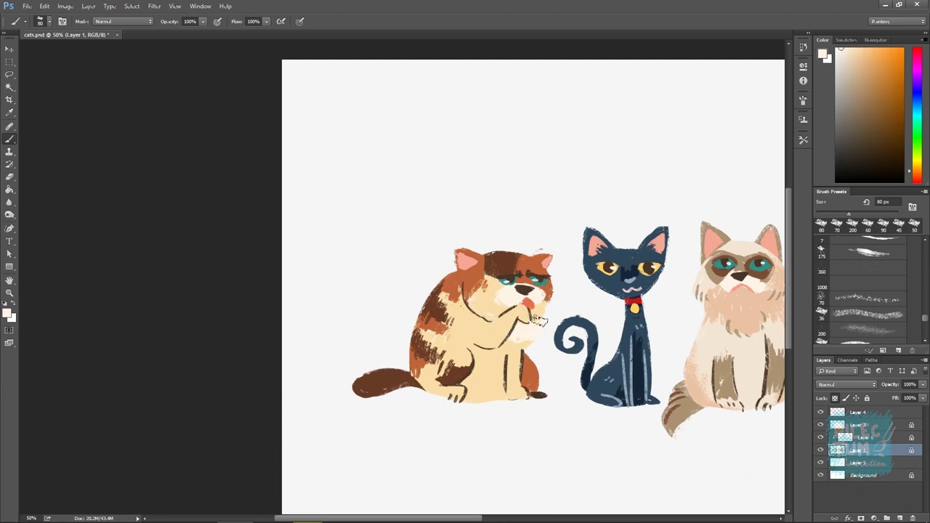
mouse_move(526, 328)
mouse_down()
mouse_move(548, 345)
mouse_move(535, 322)
mouse_up()
Shade the calico cat's leg in tan and sample light cream and tan from it.
click(871, 70)
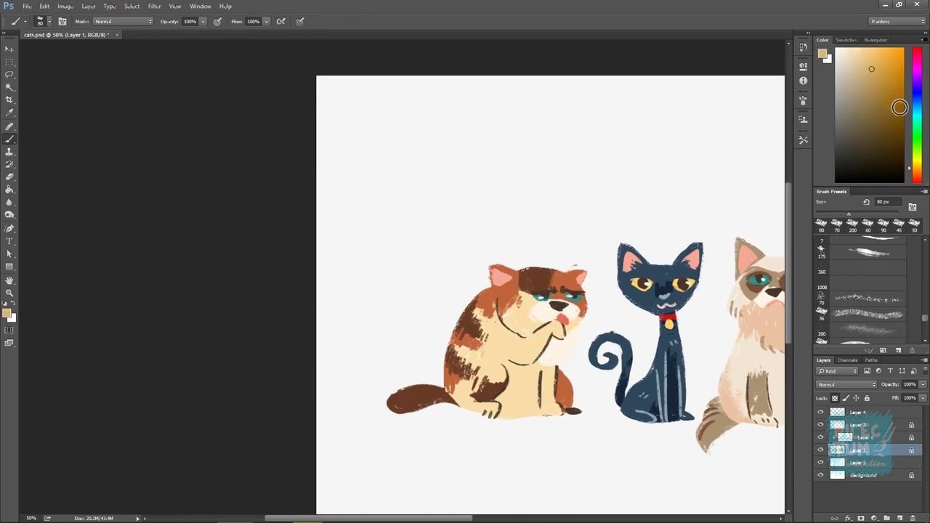
mouse_move(513, 363)
mouse_down()
mouse_move(502, 401)
mouse_move(524, 408)
mouse_move(535, 361)
mouse_up()
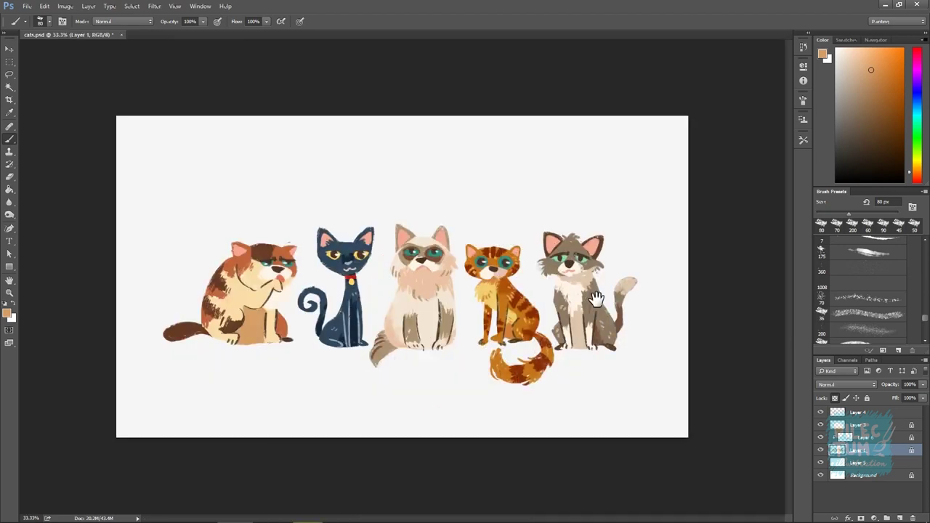
mouse_move(502, 402)
mouse_down()
mouse_move(459, 369)
mouse_move(546, 368)
mouse_up()
alt+click(460, 369)
alt+click(509, 375)
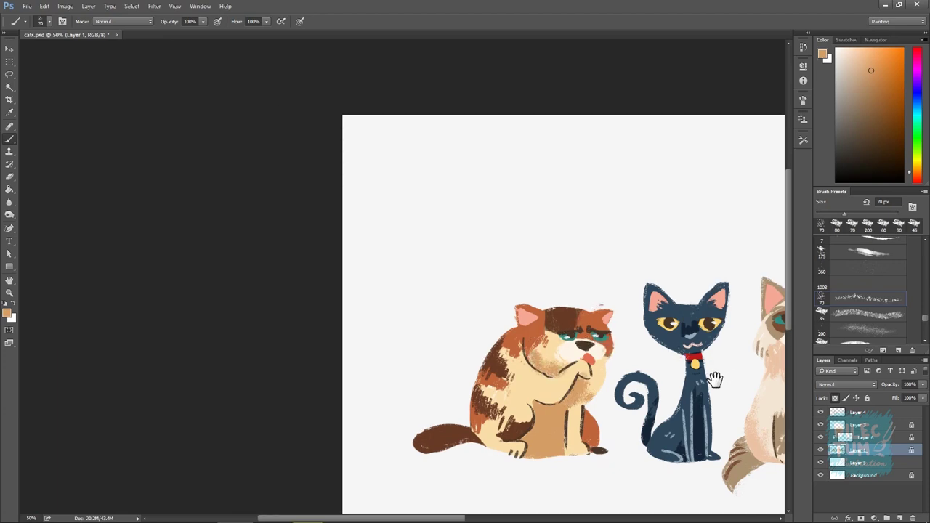
On Layer 4, paint a dark stroke on the calico cat's cheek with an 80 px brush.
drag(718, 377, 707, 382)
click(860, 412)
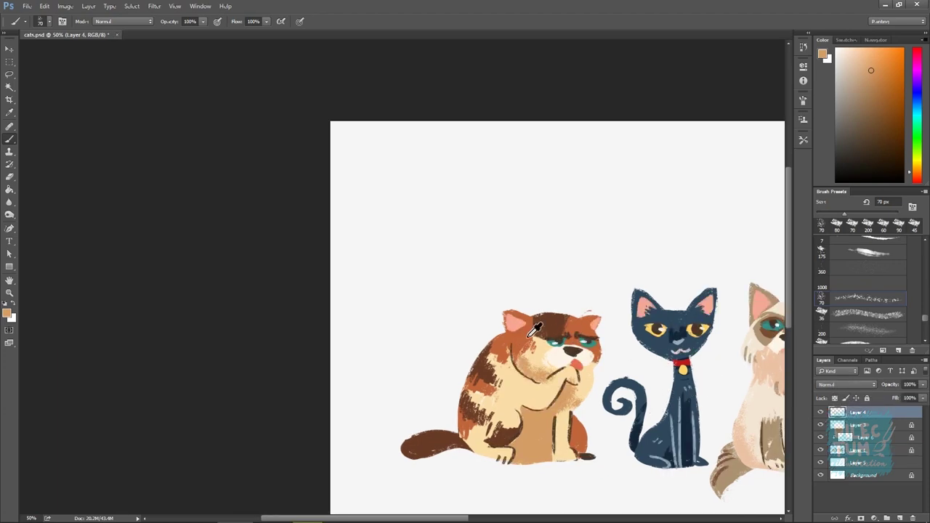
key(bracketright)
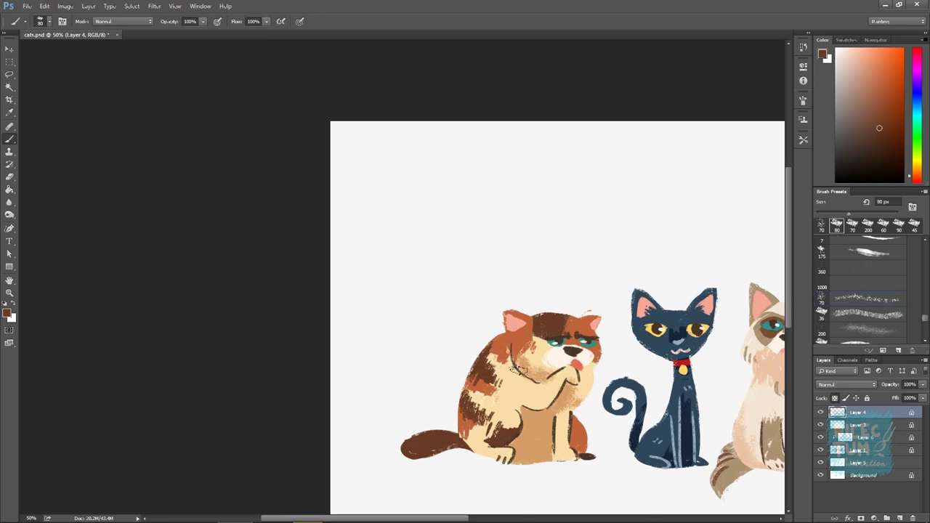
drag(571, 381, 587, 394)
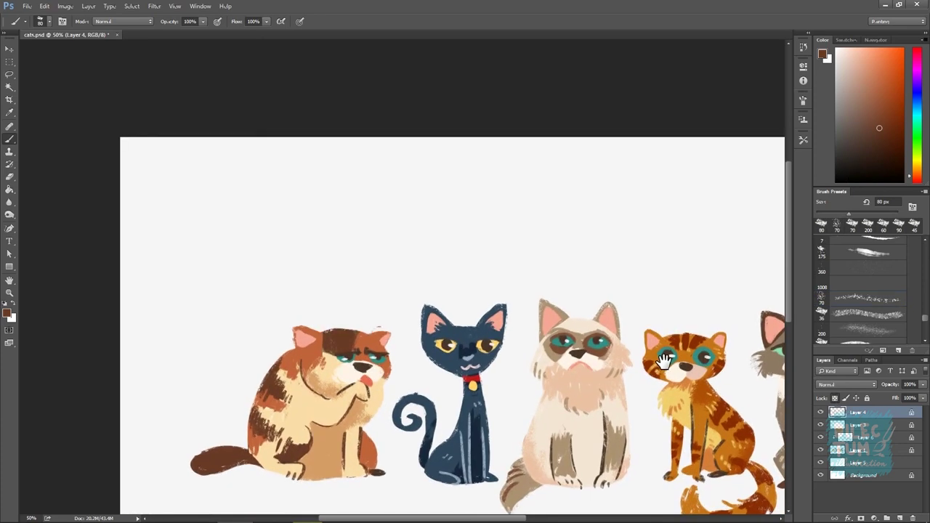
drag(635, 353, 625, 349)
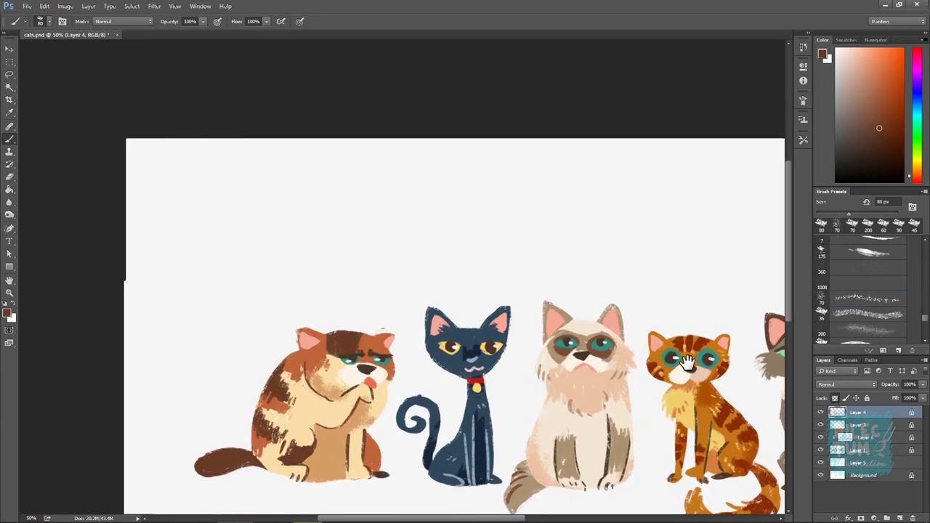
Choose tan and deeper orange-brown shades and work the calico's fur and tail bands on Layers 4 and 1.
alt+click(502, 399)
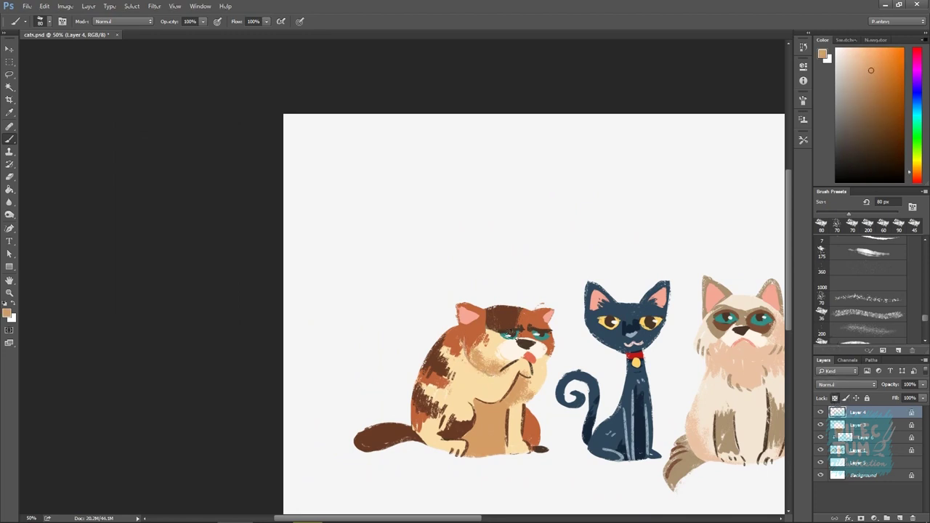
alt+click(472, 350)
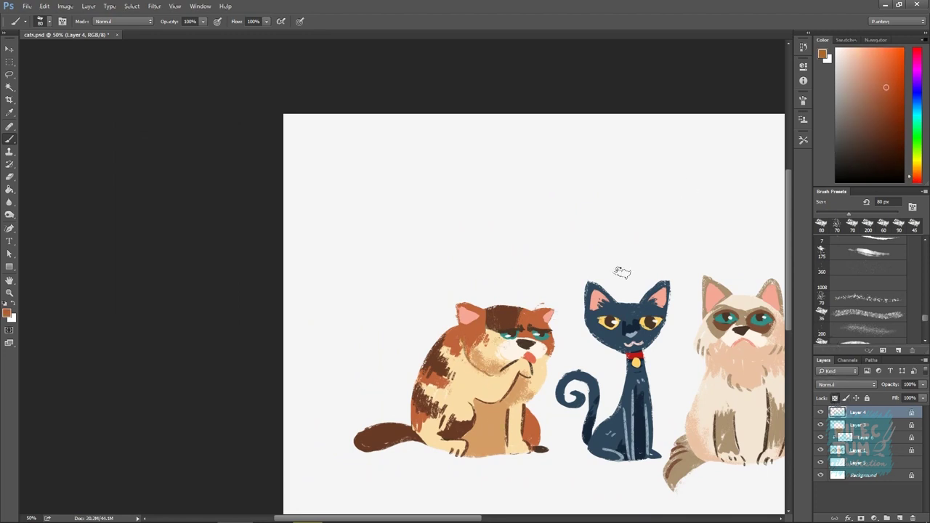
alt+click(481, 377)
drag(543, 363, 591, 353)
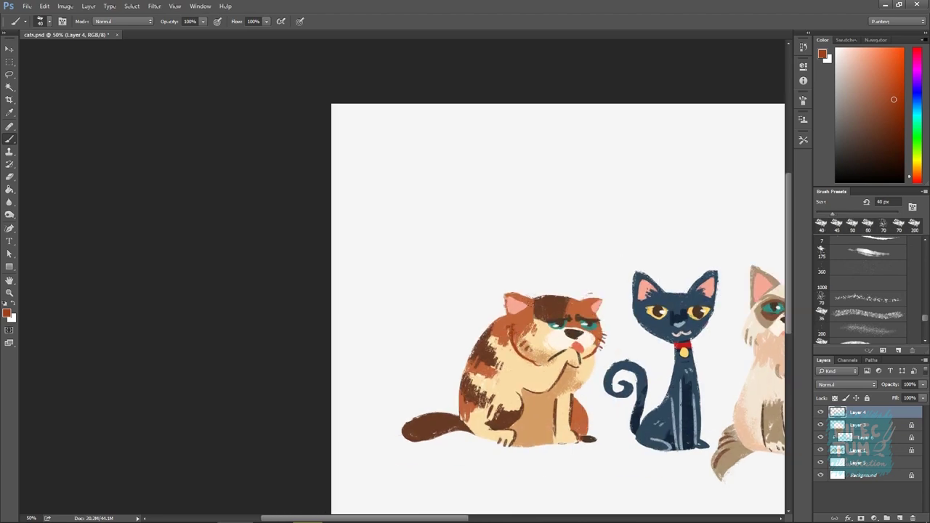
drag(593, 377, 617, 318)
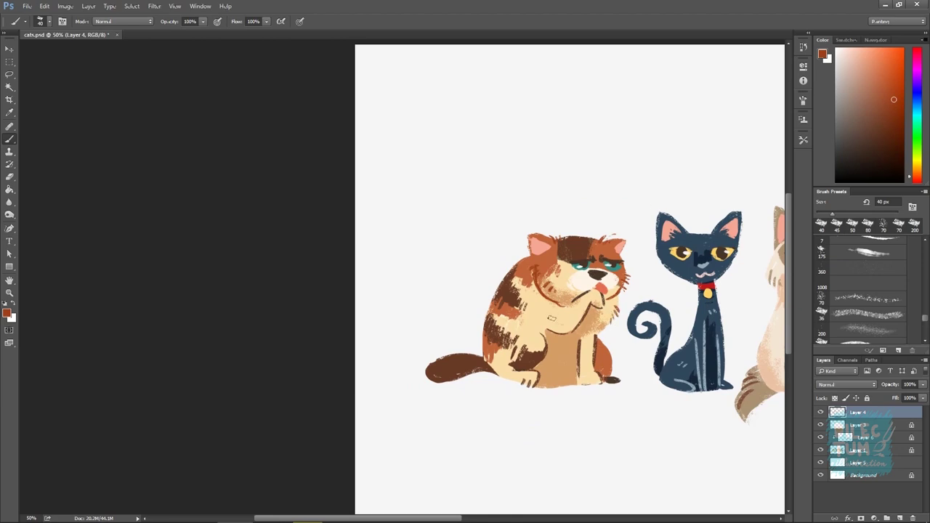
mouse_move(636, 258)
mouse_down()
mouse_move(593, 321)
mouse_move(625, 339)
mouse_up()
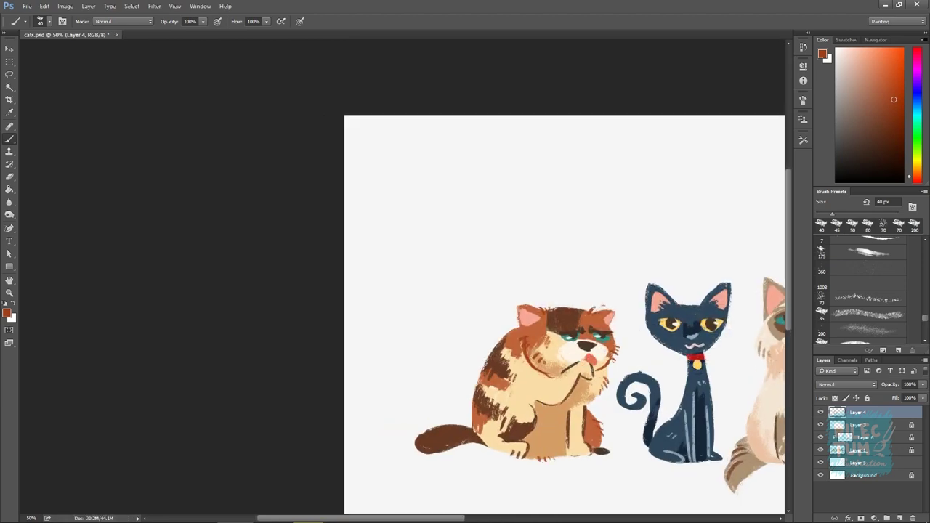
drag(574, 309, 610, 272)
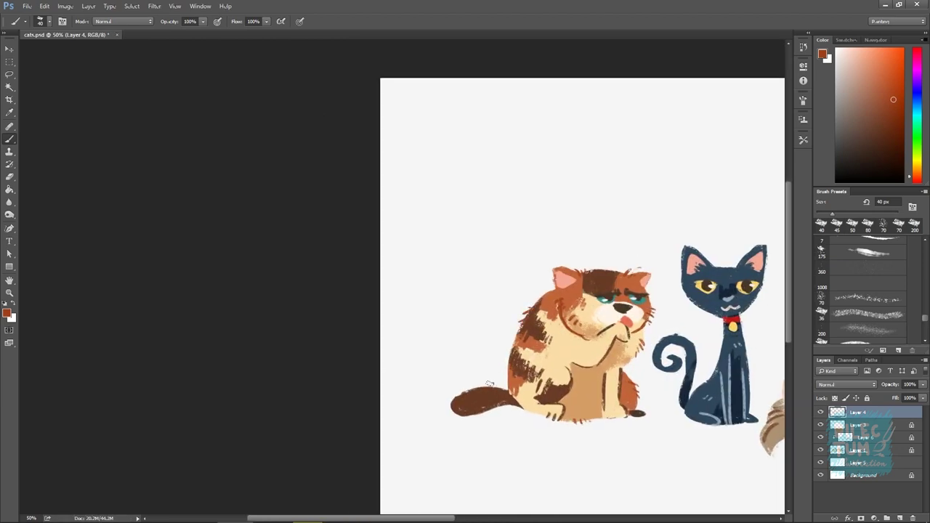
drag(453, 414, 436, 437)
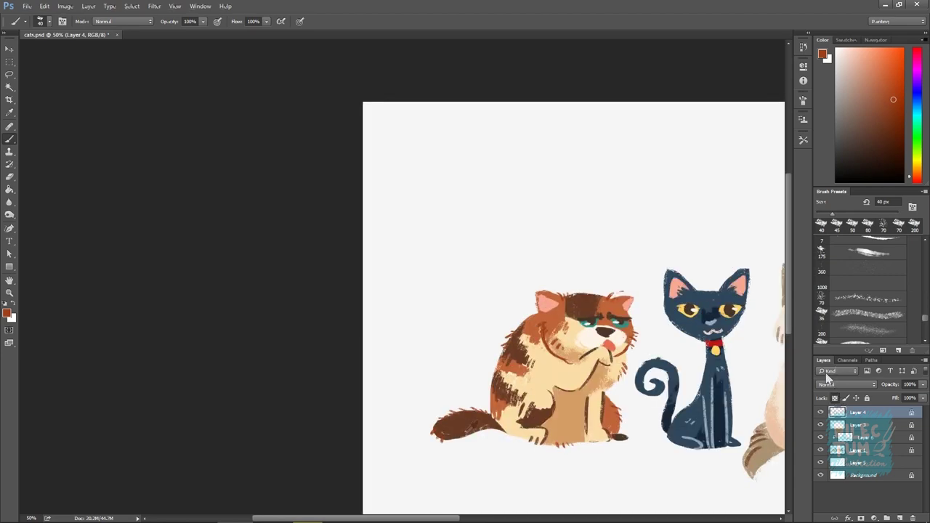
click(865, 451)
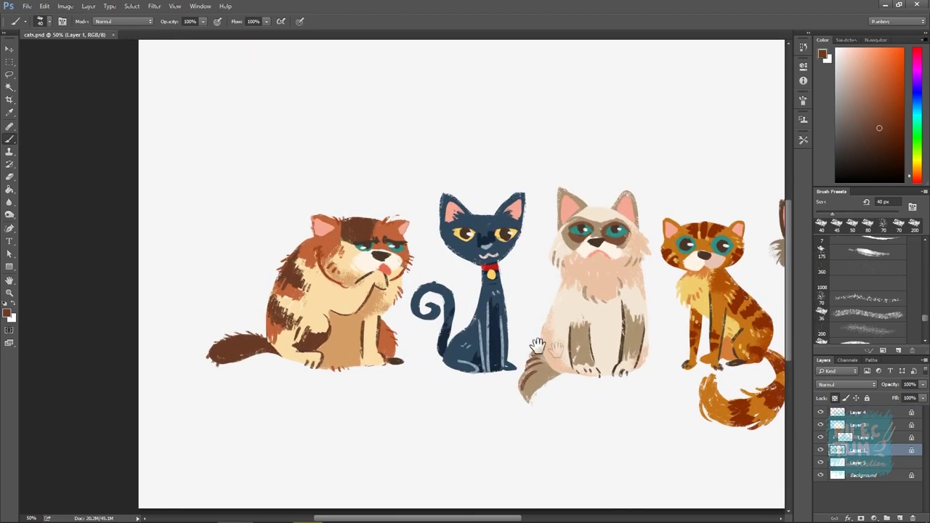
drag(513, 304, 674, 332)
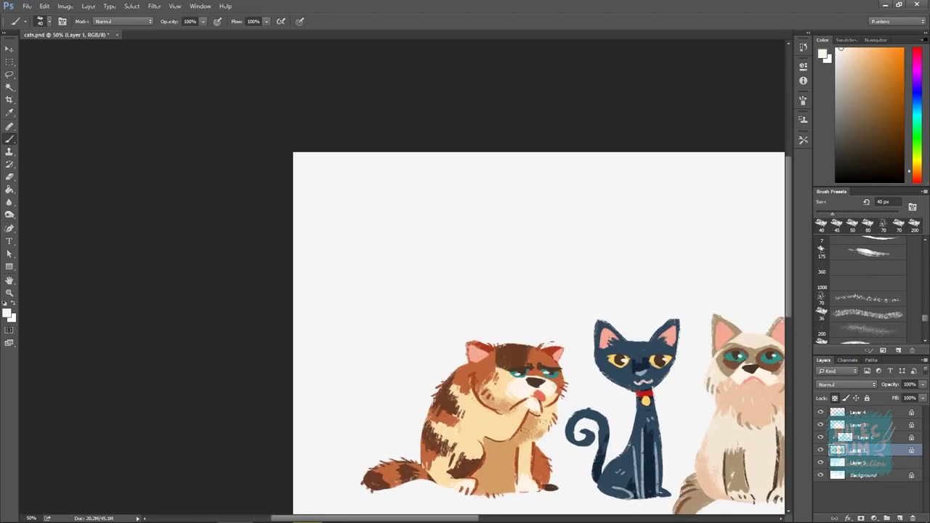
Return to Layer 4, sample the calico's brown, then pick lighter tan and reddish-orange colours.
click(857, 412)
alt+click(522, 451)
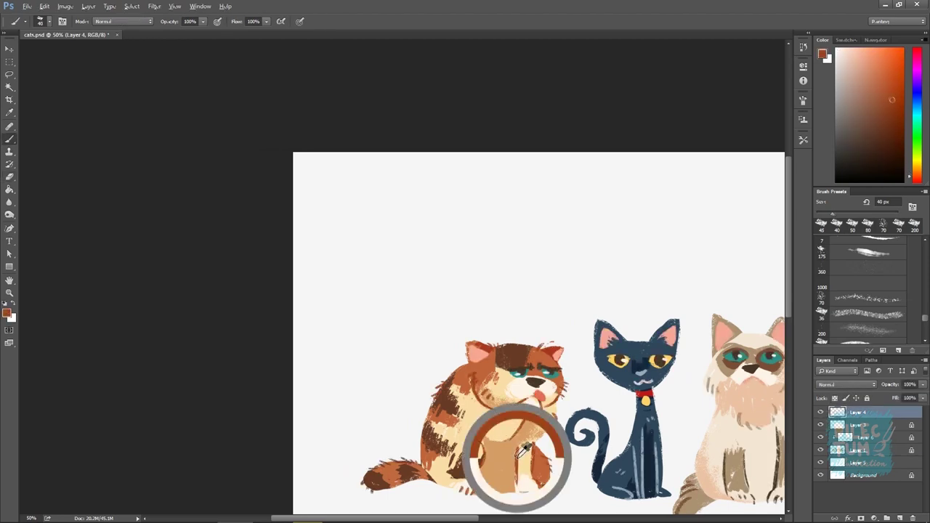
alt+click(512, 455)
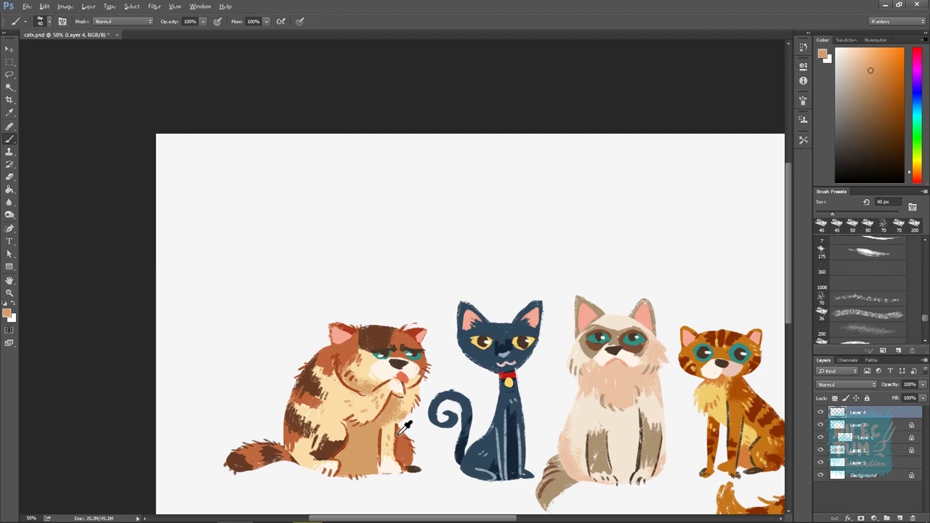
alt+click(405, 429)
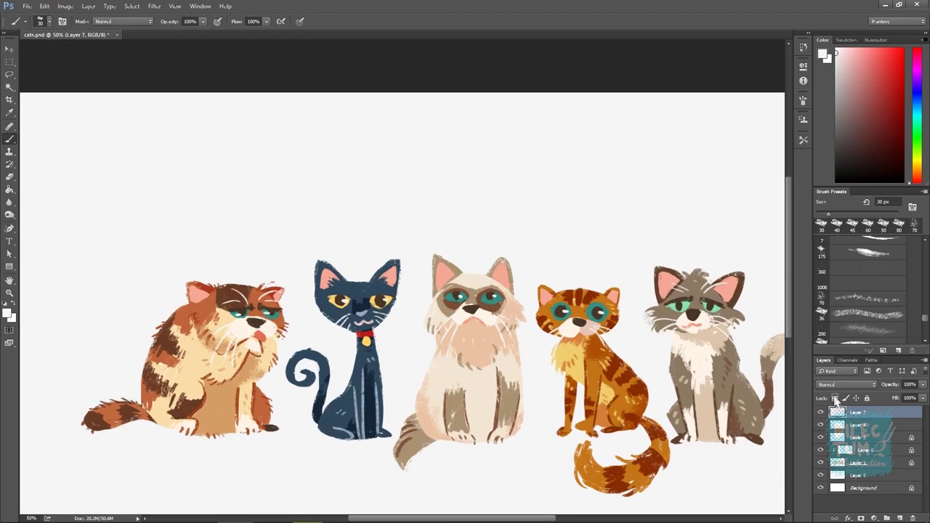
Pick a light grey, then sample the orange tabby's and grey cat's colours for their whiskers.
click(841, 75)
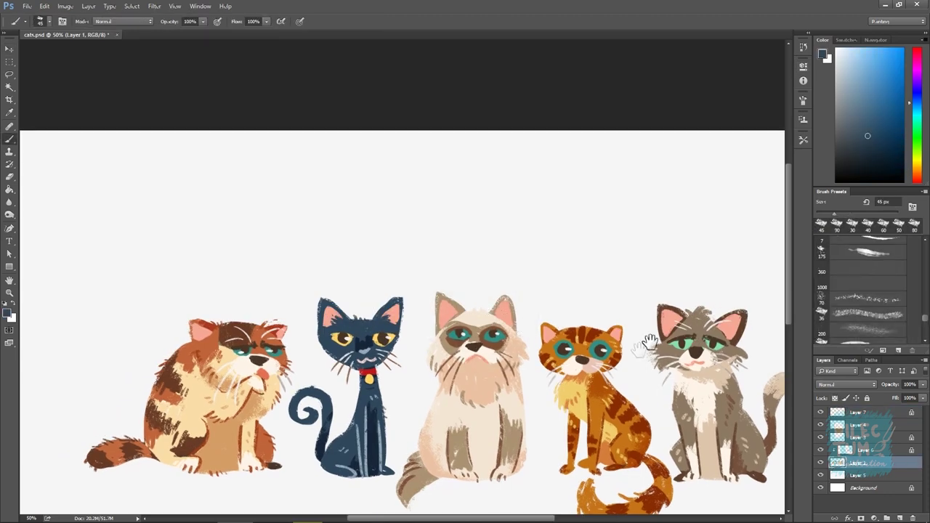
alt+click(618, 299)
drag(736, 278, 695, 285)
alt+click(720, 397)
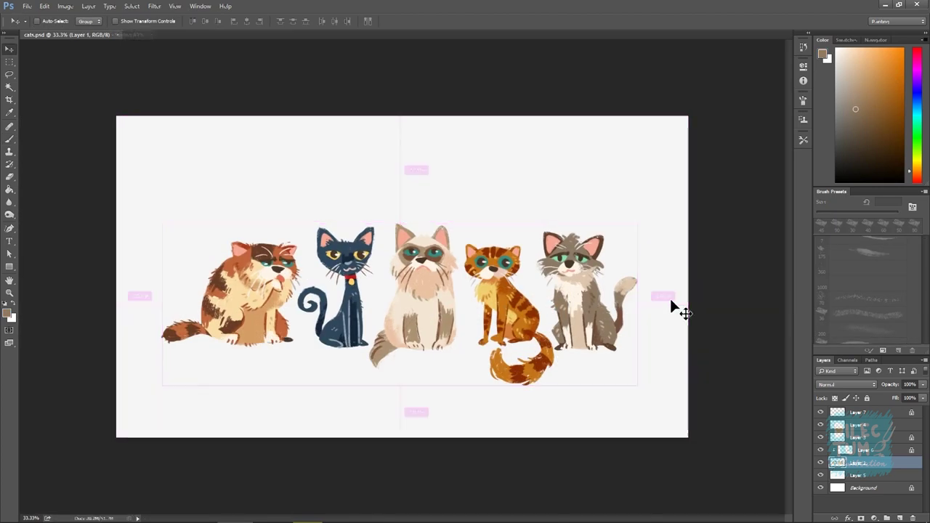
Add a new layer above Layer 5 and ready the brush with a blue-grey shadow colour.
click(869, 476)
click(888, 519)
key(b)
click(843, 91)
click(917, 114)
Paint shadows under the grey cat and orange tabby, shrinking the brush to 100 px.
drag(571, 351, 610, 360)
key(bracketleft)
key(bracketleft)
key(bracketleft)
mouse_move(484, 343)
mouse_down()
mouse_move(536, 354)
mouse_move(489, 399)
mouse_move(596, 363)
mouse_up()
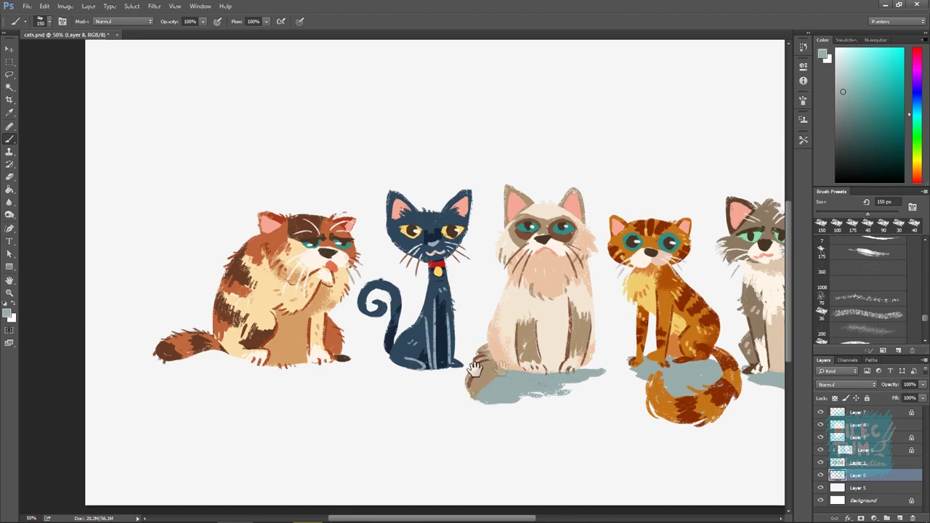
Extend the blue-grey shadows under the cream and black cats, then zoom out to review the canvas.
mouse_move(472, 379)
mouse_down()
mouse_move(509, 389)
mouse_move(537, 378)
mouse_up()
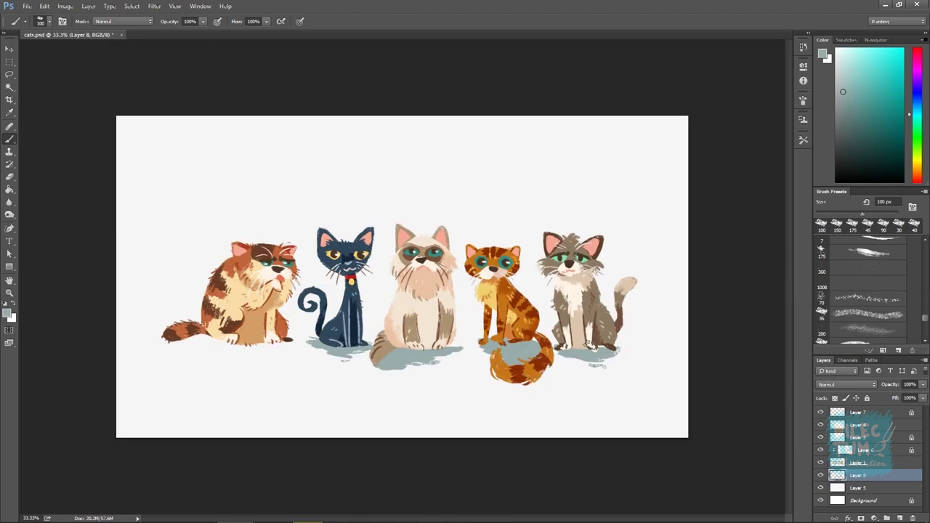
mouse_move(265, 364)
mouse_down()
mouse_move(200, 338)
mouse_move(236, 357)
mouse_move(290, 343)
mouse_move(244, 363)
mouse_up()
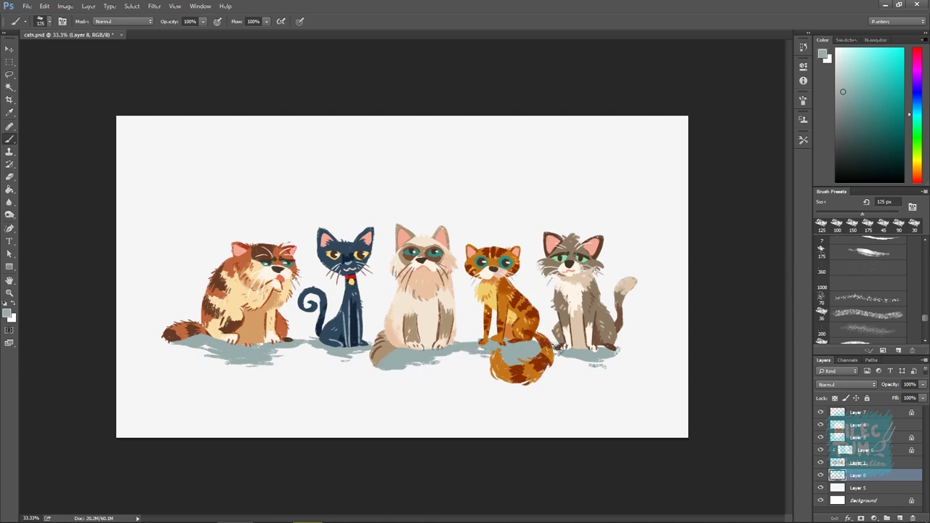
key(ctrl+minus)
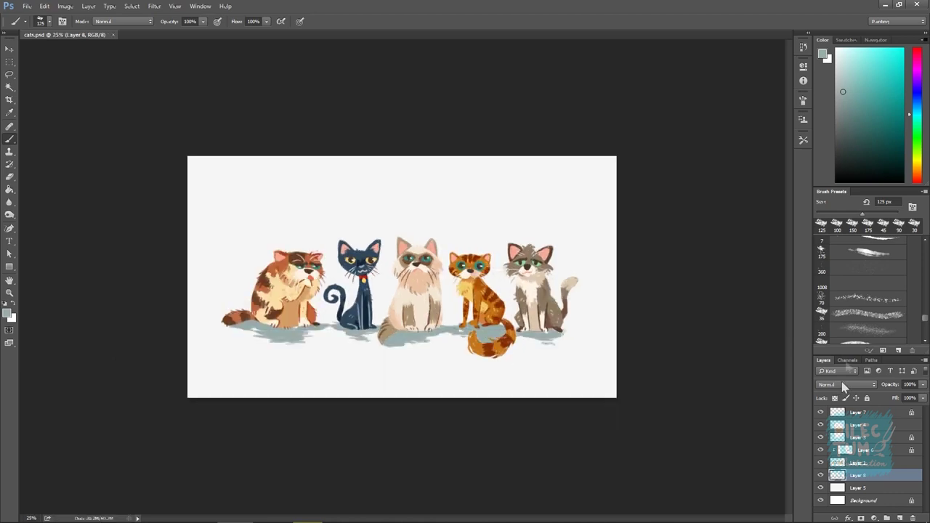